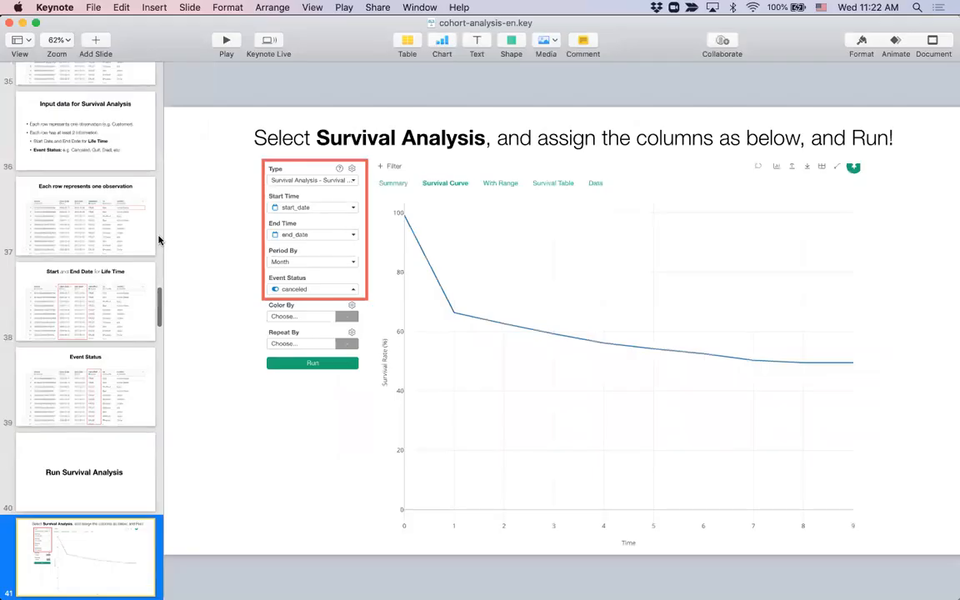
- Switch to Exploratory and review the columns of the Survival_User_Access_Log data in the summary and table views
key("super+Tab")
key("super+Tab")
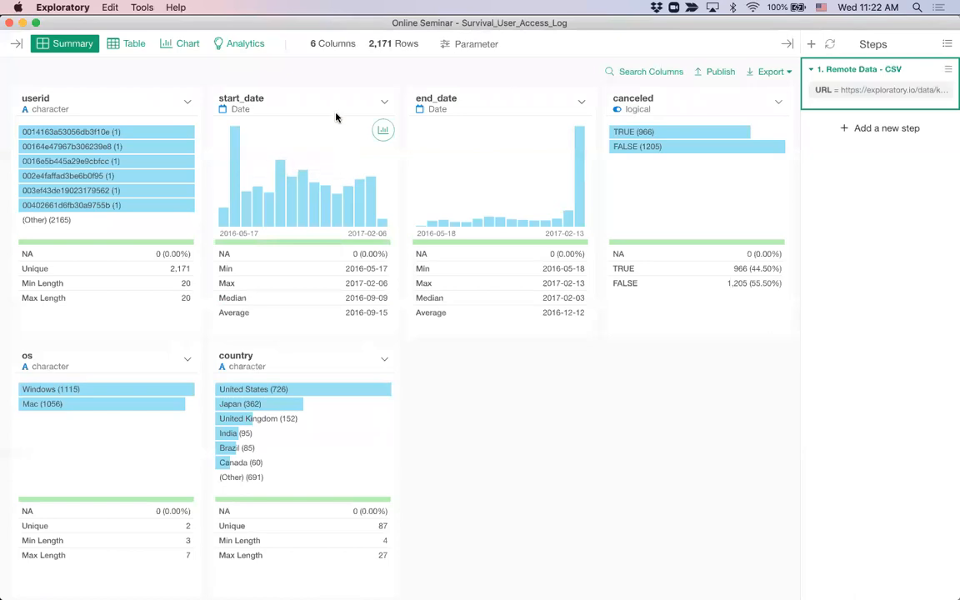
left_click(13, 43)
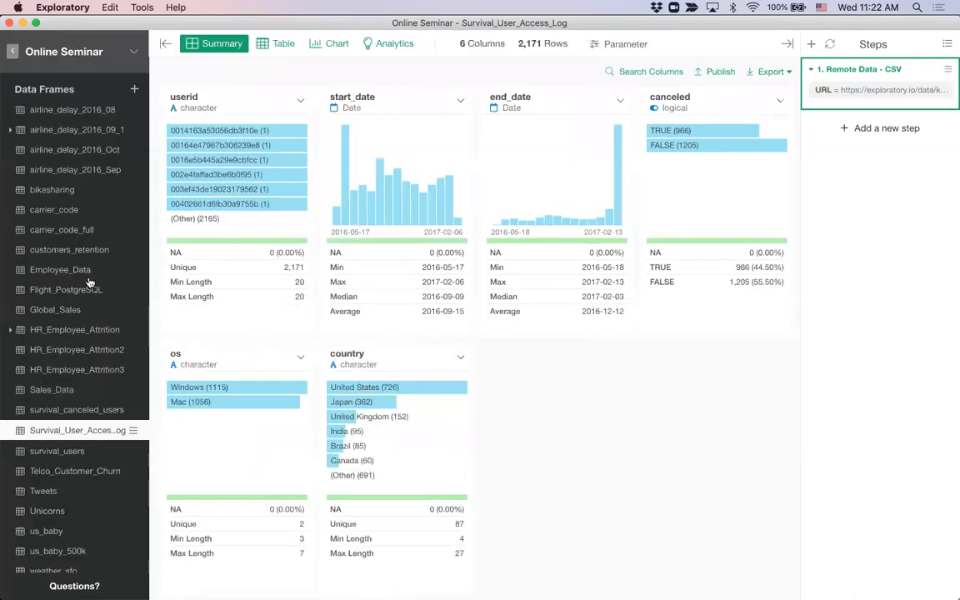
left_click(163, 45)
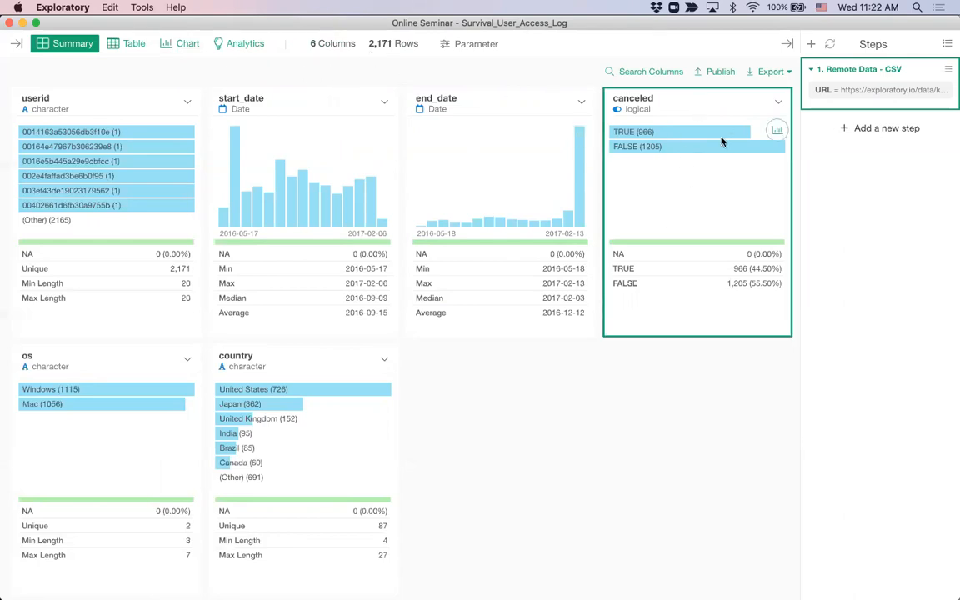
mouse_move(696, 136)
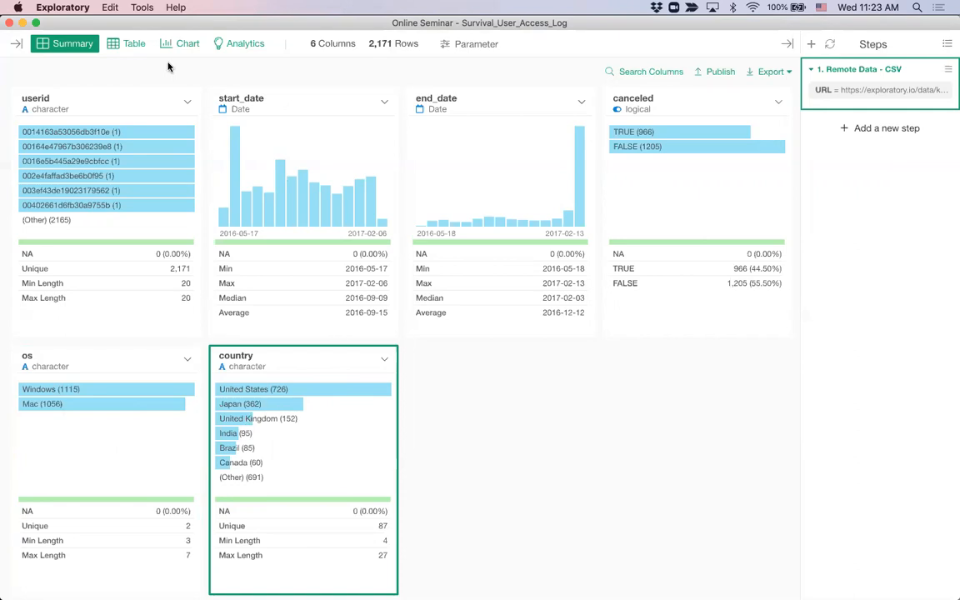
left_click(235, 48)
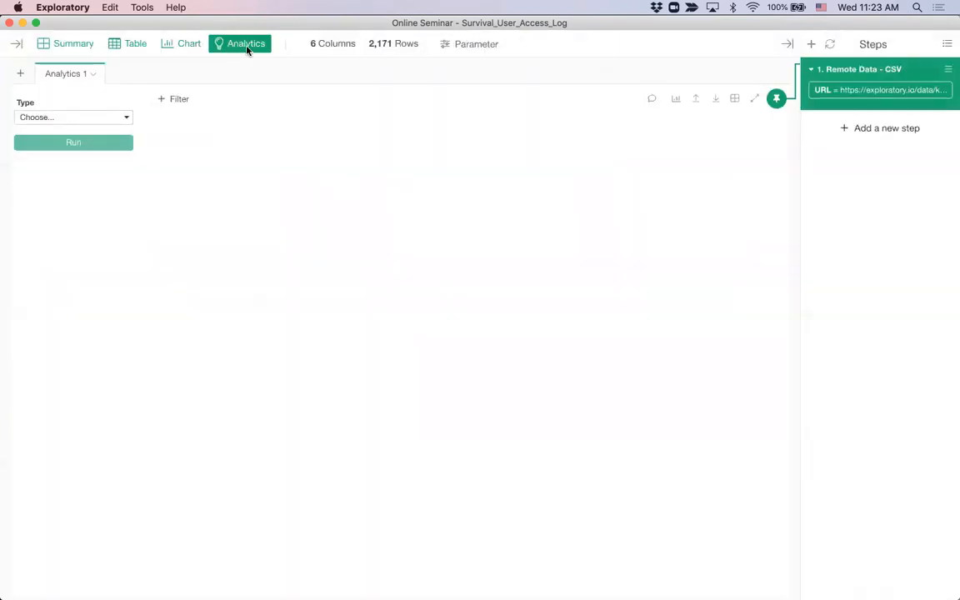
left_click(135, 45)
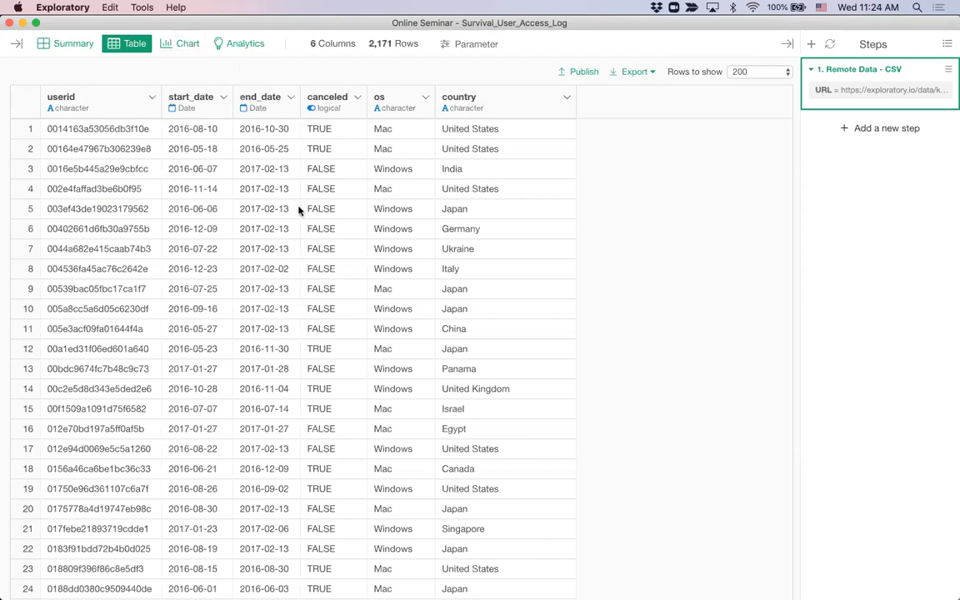
- Set up a new analysis of type Survival Analysis - Survival Curve on the user access log data
left_click(247, 45)
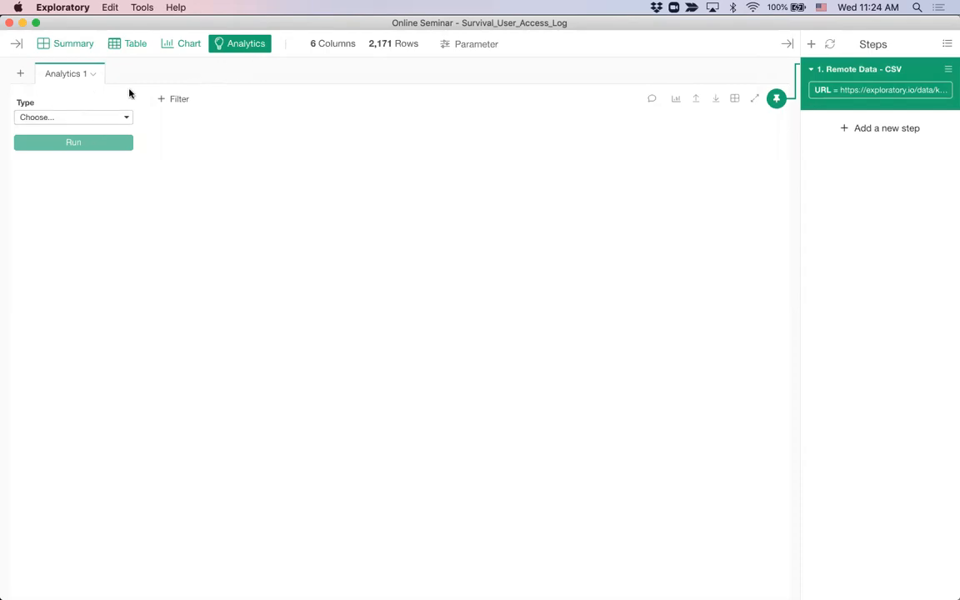
left_click(73, 118)
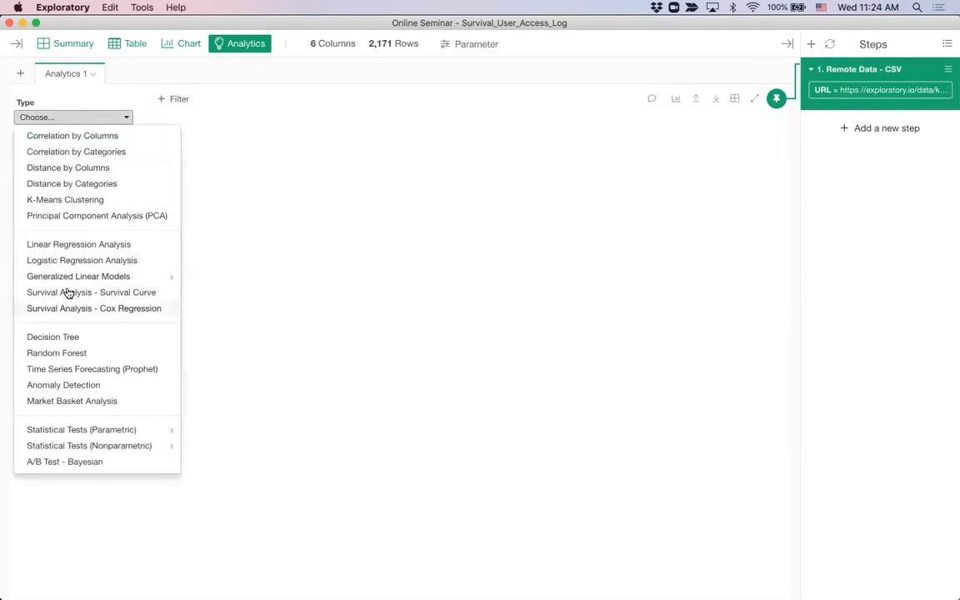
left_click(148, 295)
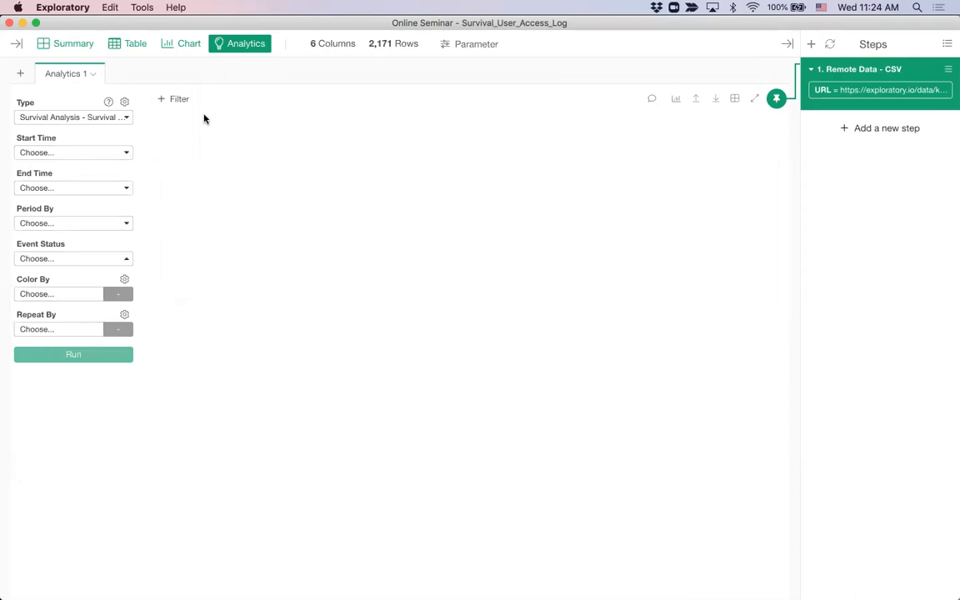
- Assign start_date as the start time and end_date as the end time, with Month as the period
left_click(56, 152)
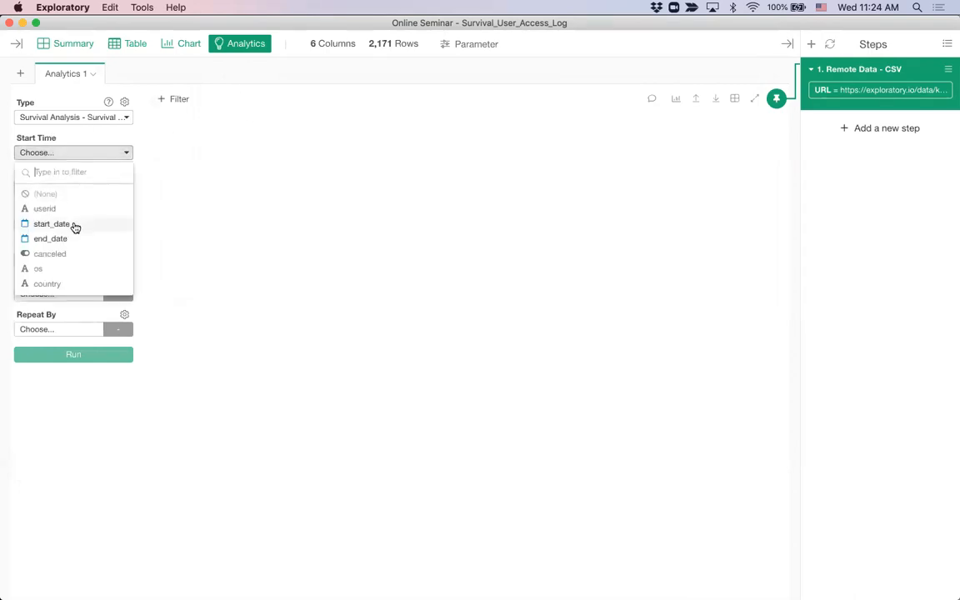
left_click(75, 227)
left_click(48, 188)
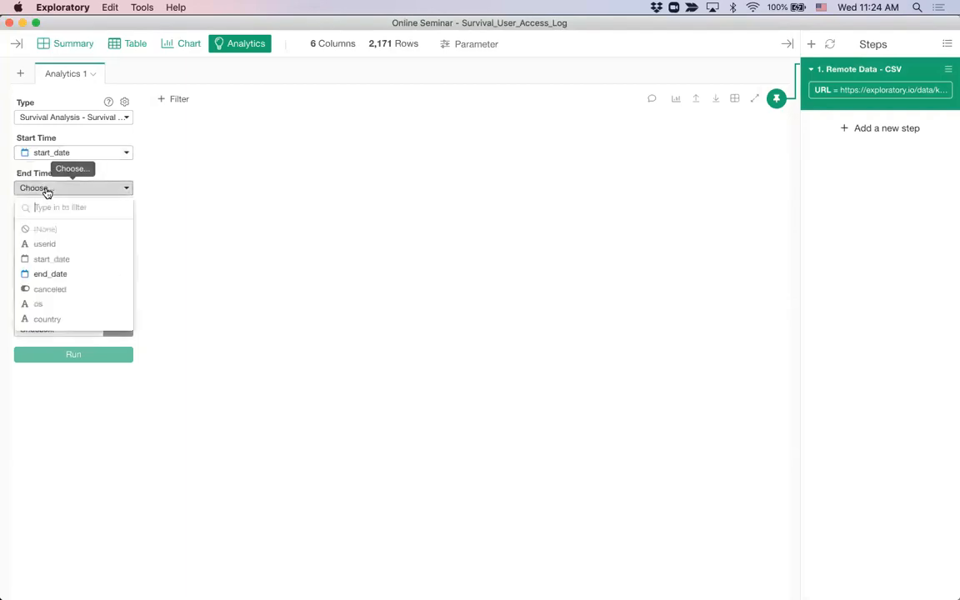
left_click(74, 278)
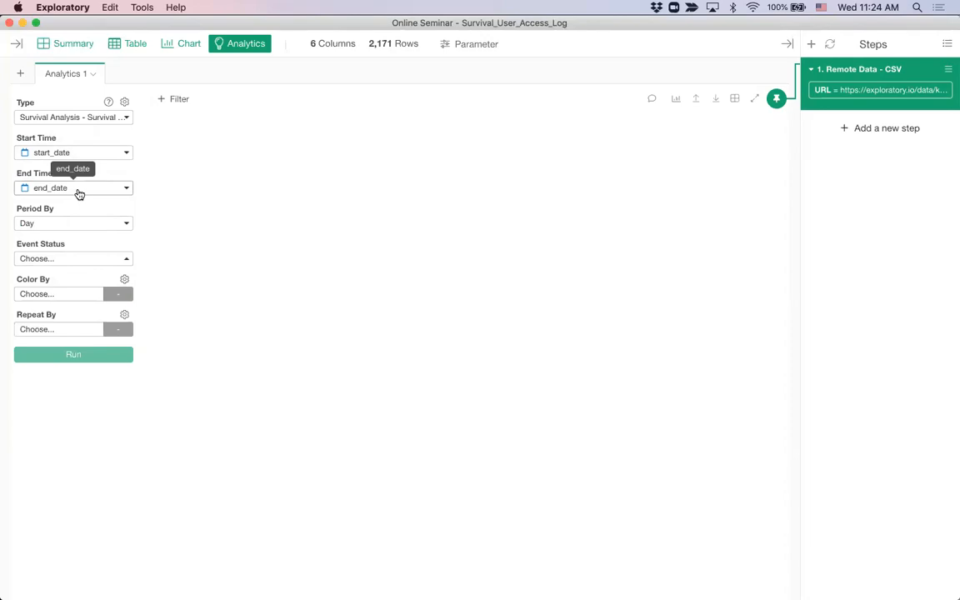
left_click(73, 225)
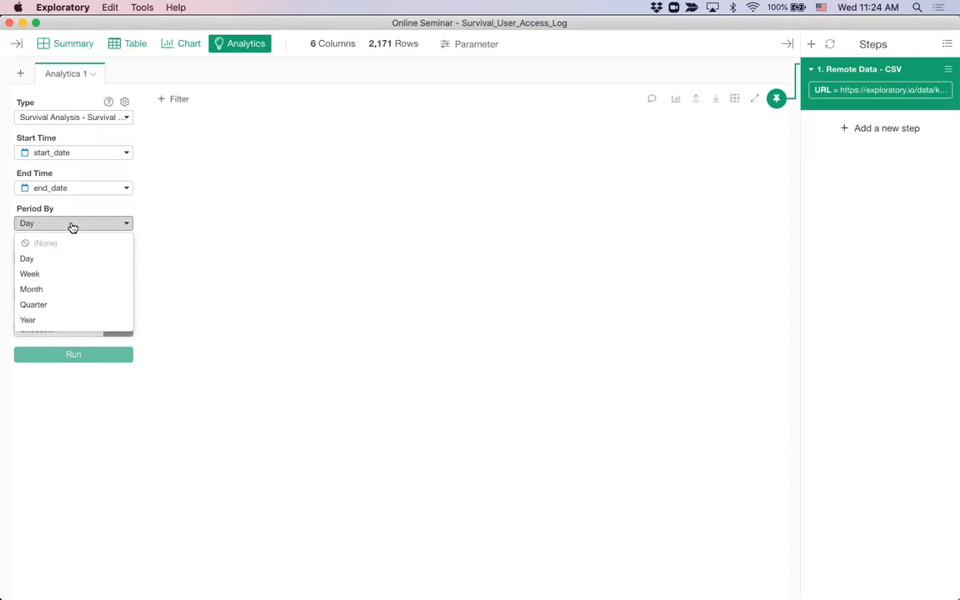
left_click(62, 297)
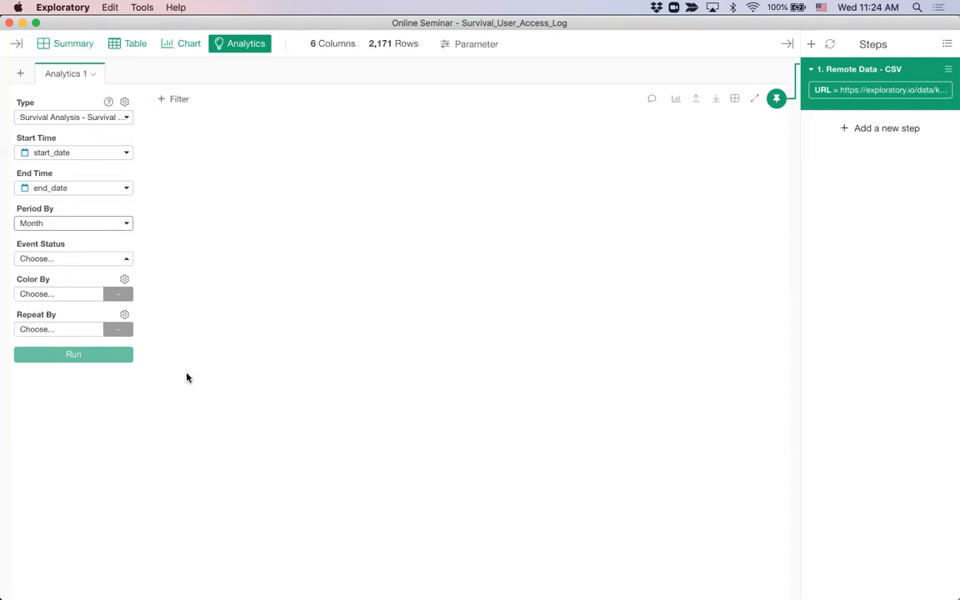
- Assign the canceled column as the event status and run the survival analysis
left_click(59, 259)
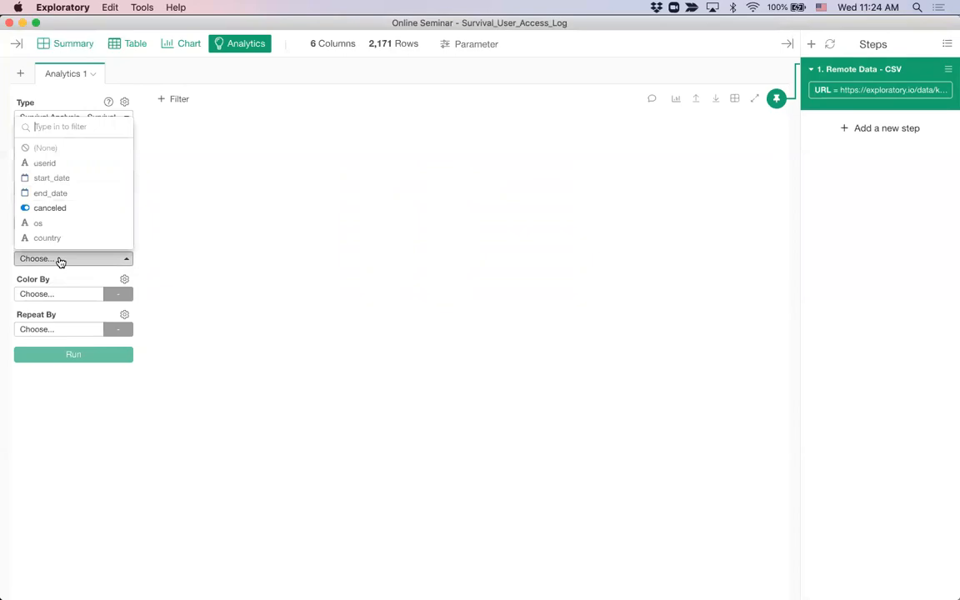
left_click(53, 208)
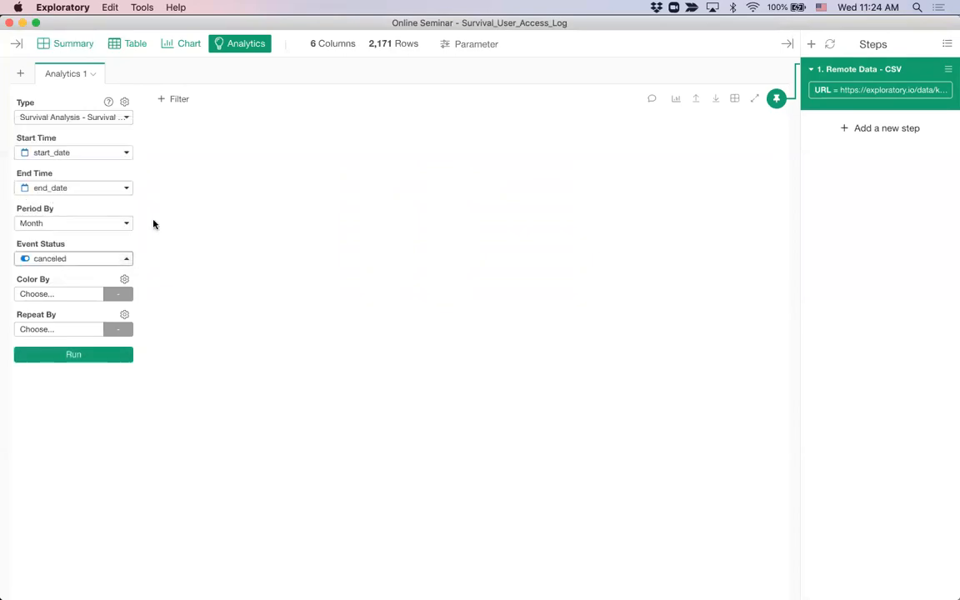
left_click(65, 358)
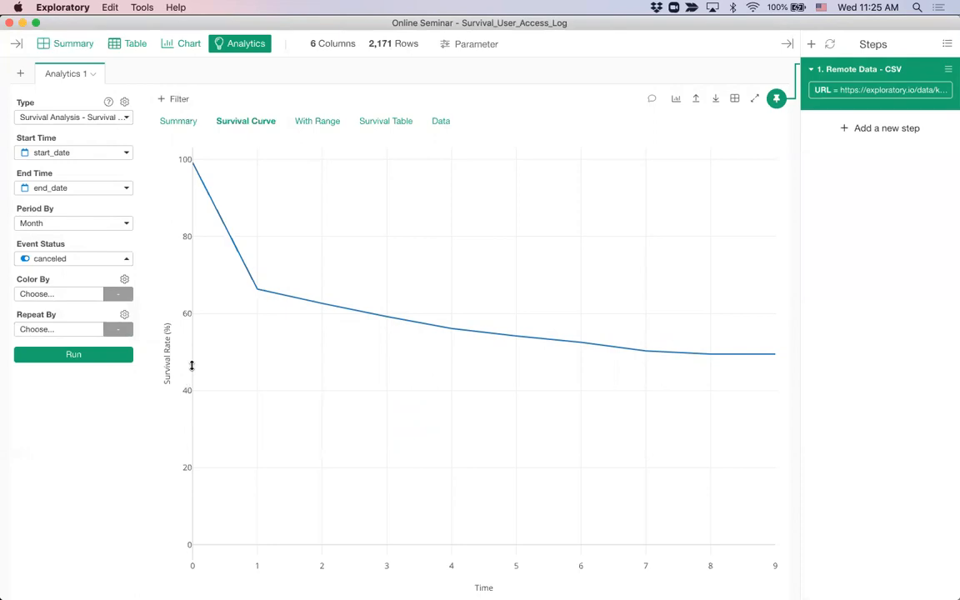
- Examine the survival curve, its confidence range, the survival table and the underlying data of the analysis
mouse_move(259, 289)
left_click(320, 130)
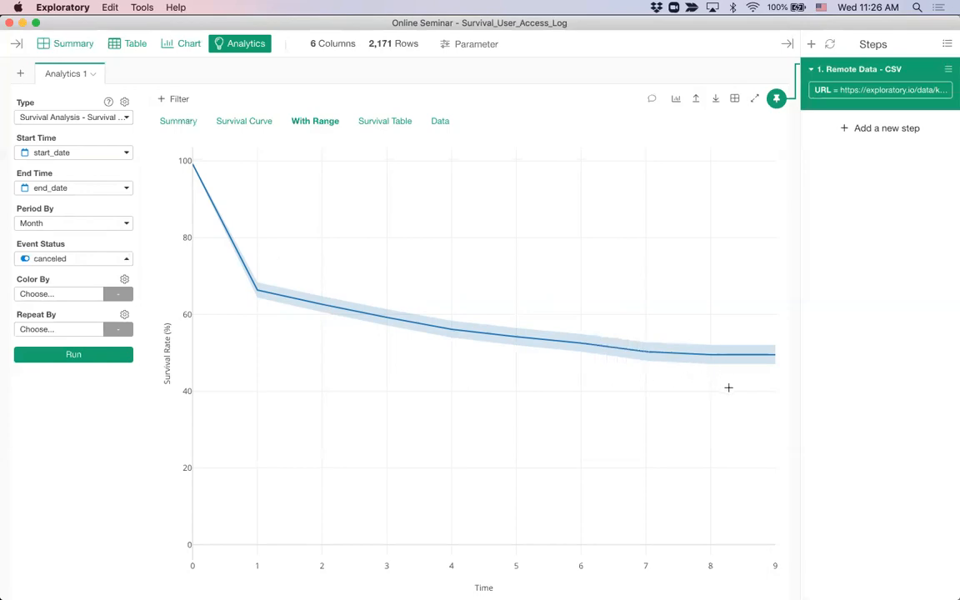
mouse_move(718, 378)
mouse_move(708, 353)
left_click(371, 119)
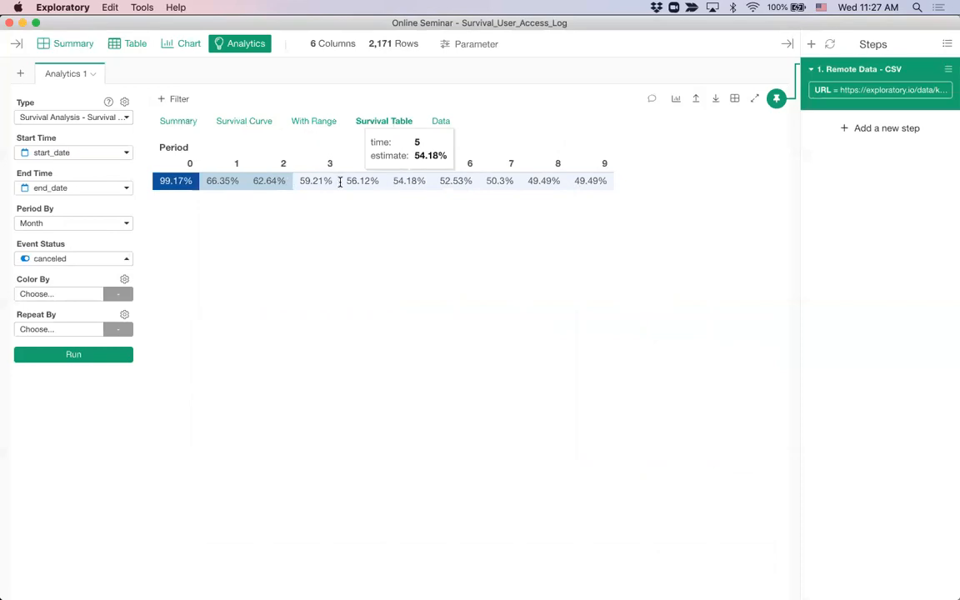
left_click(442, 125)
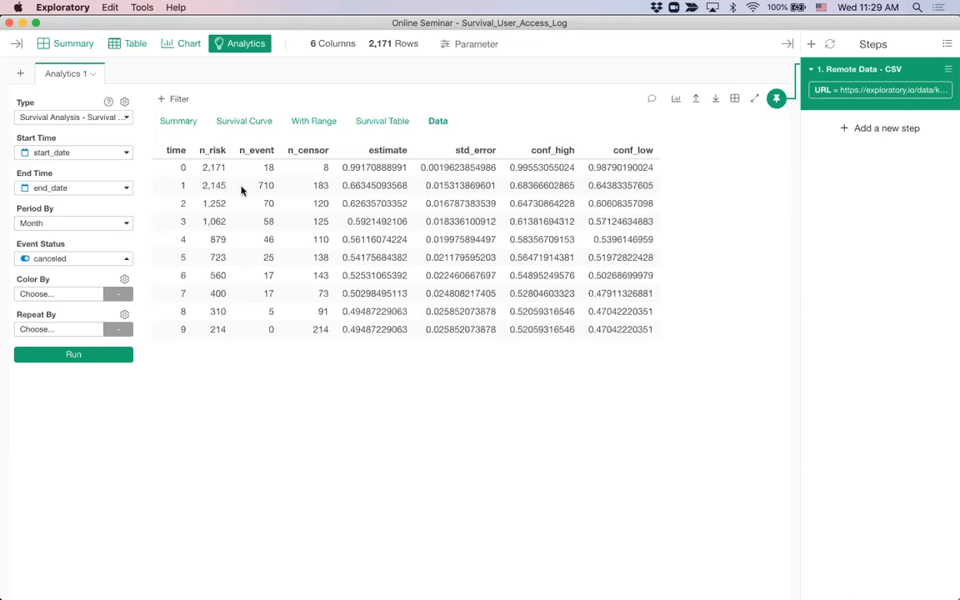
left_click(244, 121)
- Switch to the Keynote presentation cohort-analysis-en.key and open slide 44 with the empty Day 1 to Day 3 table
key("super+Tab")
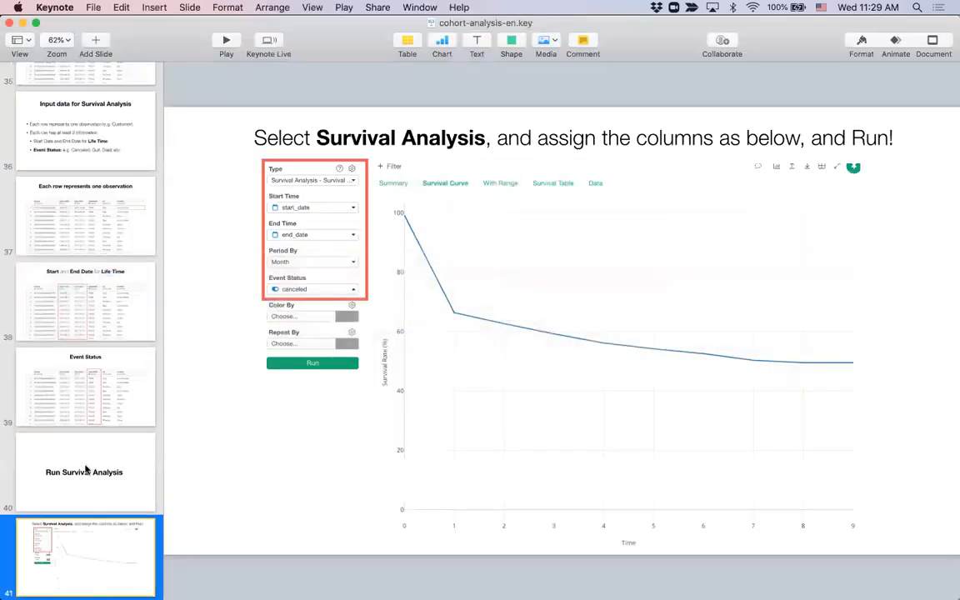
scroll(86, 469, "down", 5)
scroll(86, 469, "down", 3)
scroll(87, 334, "up", 2)
left_click(87, 253)
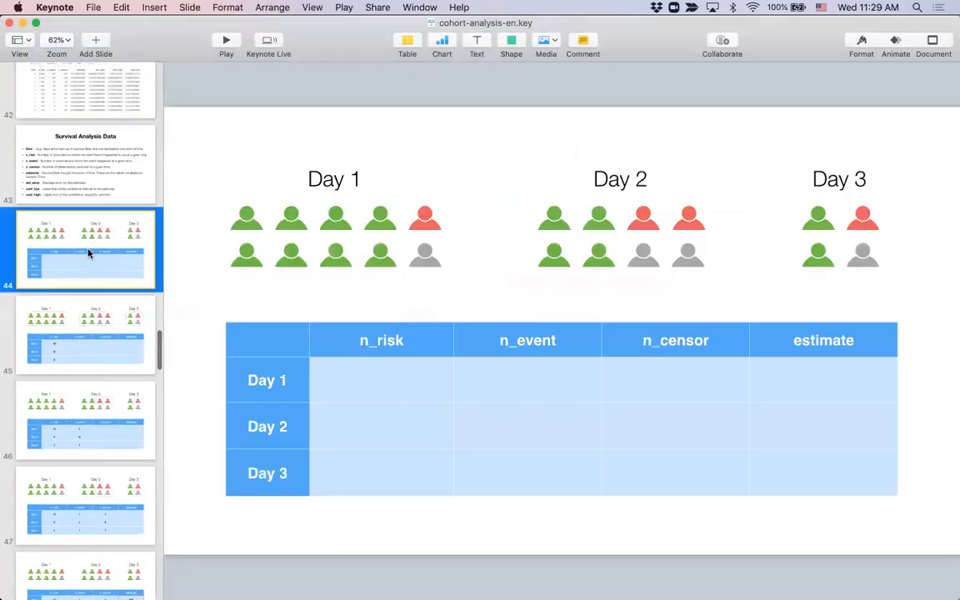
- Step through slides 44 to 48 to review how n_risk, n_event, n_censor and the survival rate estimates are derived
key("Down")
key("Down")
key("Down")
key("Down")
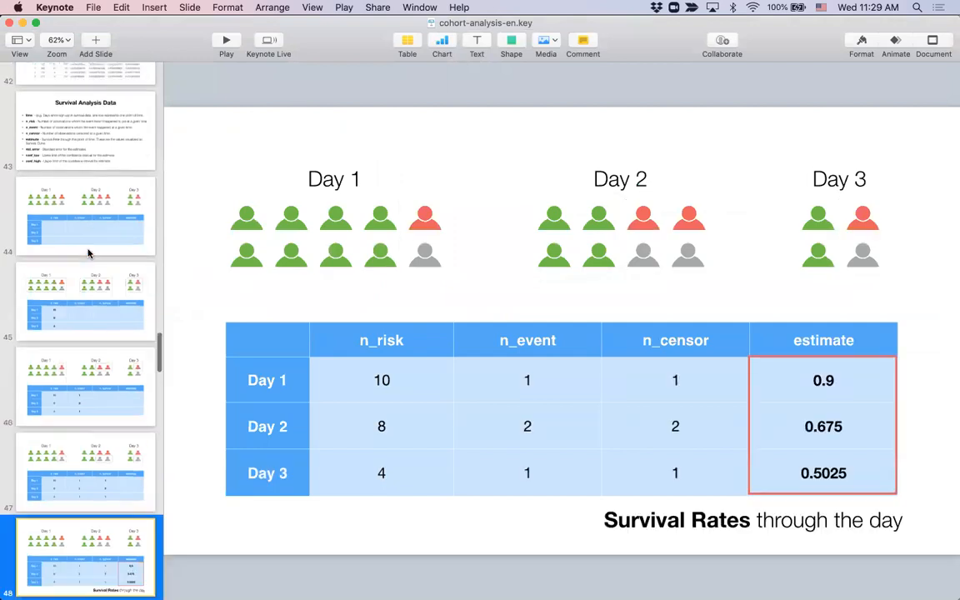
key("Up")
key("Up")
key("Up")
key("Up")
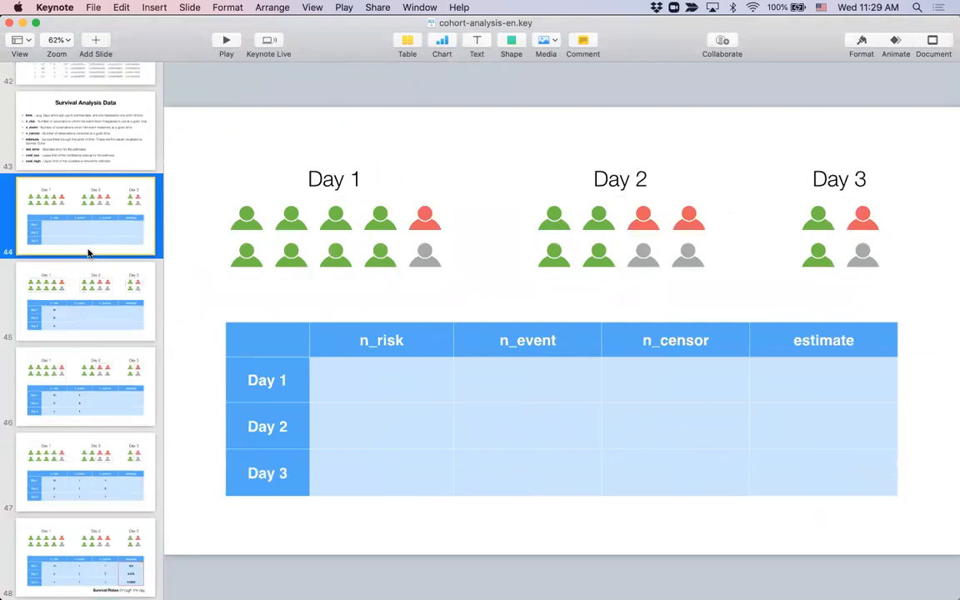
key("Down")
key("Down")
key("Down")
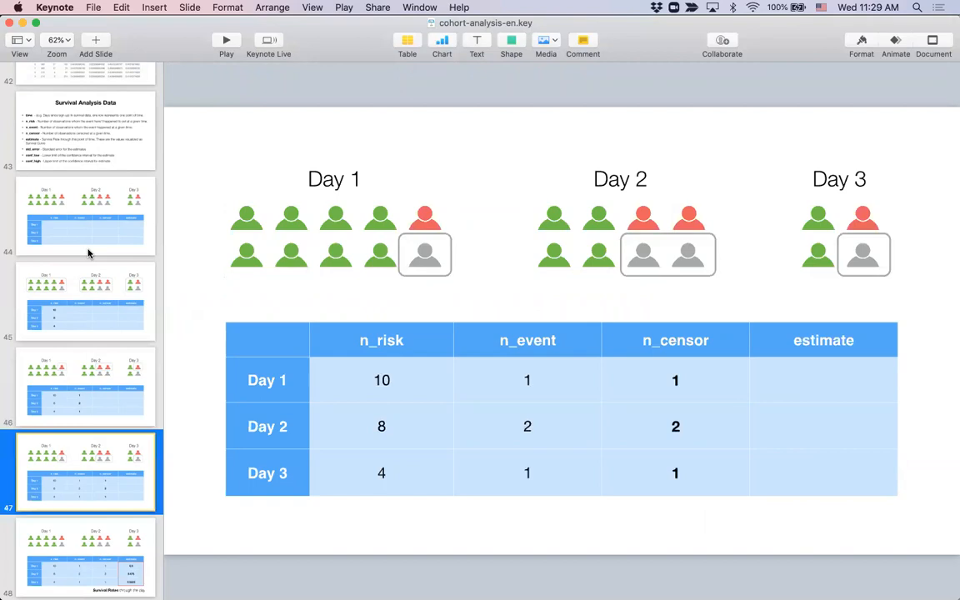
key("Down")
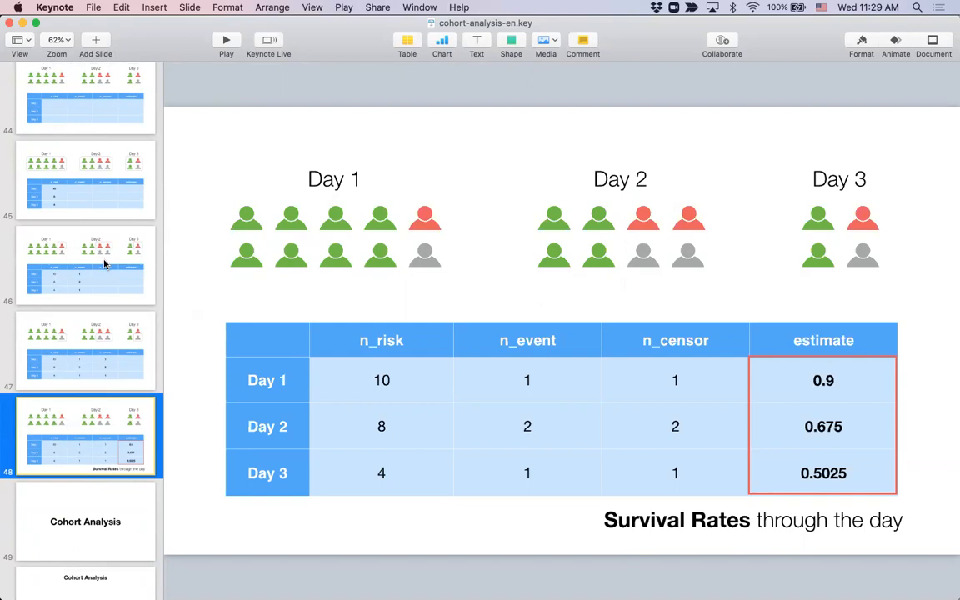
- Open the Cohort Analysis title slide, slide 49, in the Keynote presentation and start the slideshow from it
key("super+Tab")
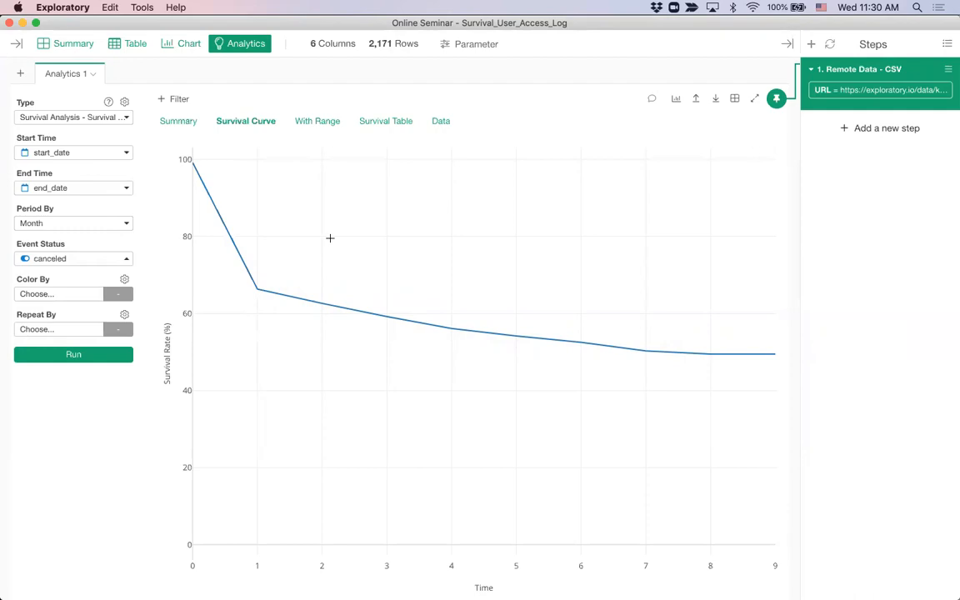
key("super+Tab")
scroll(62, 398, "down", 3)
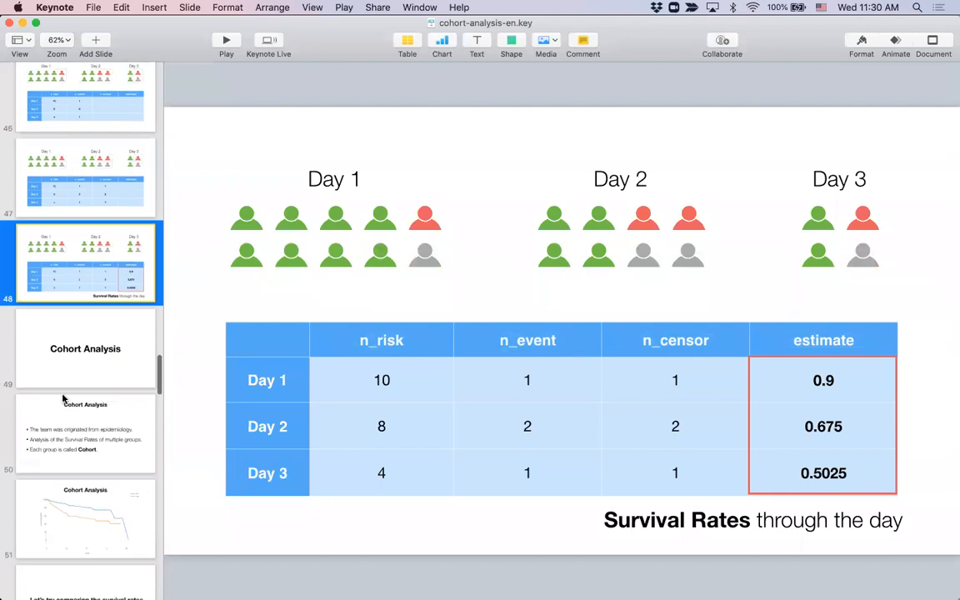
scroll(63, 399, "down", 2)
left_click(100, 233)
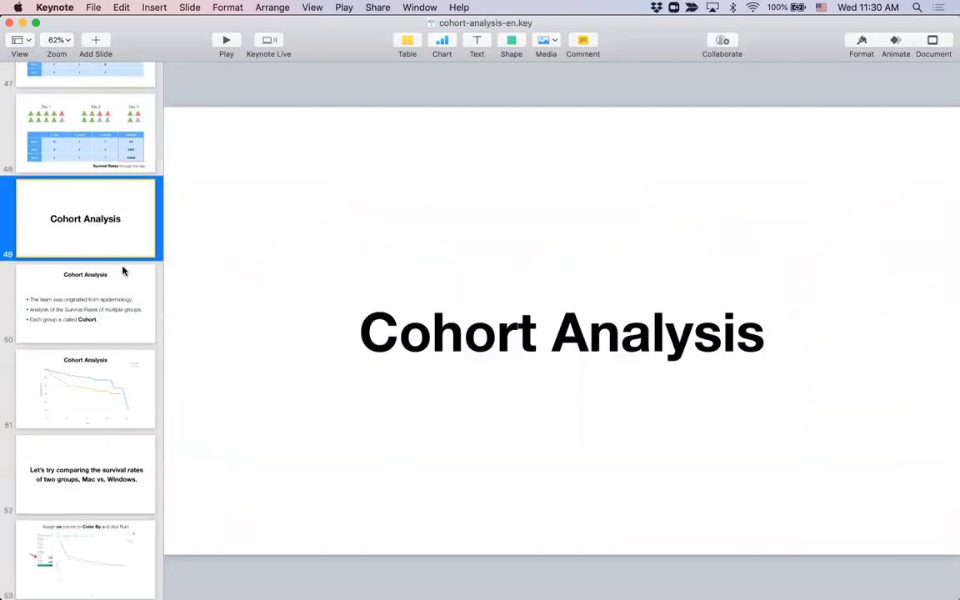
left_click(226, 40)
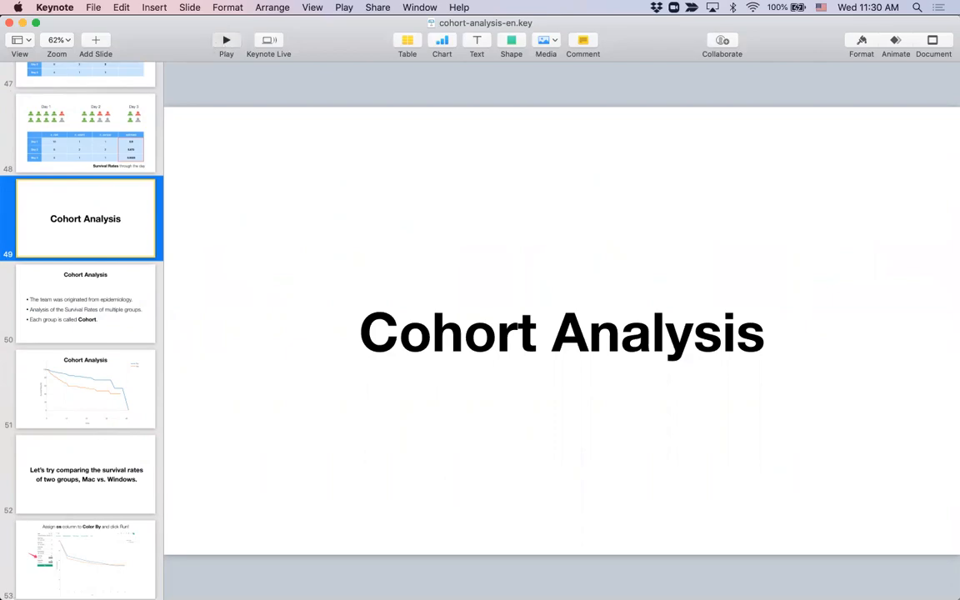
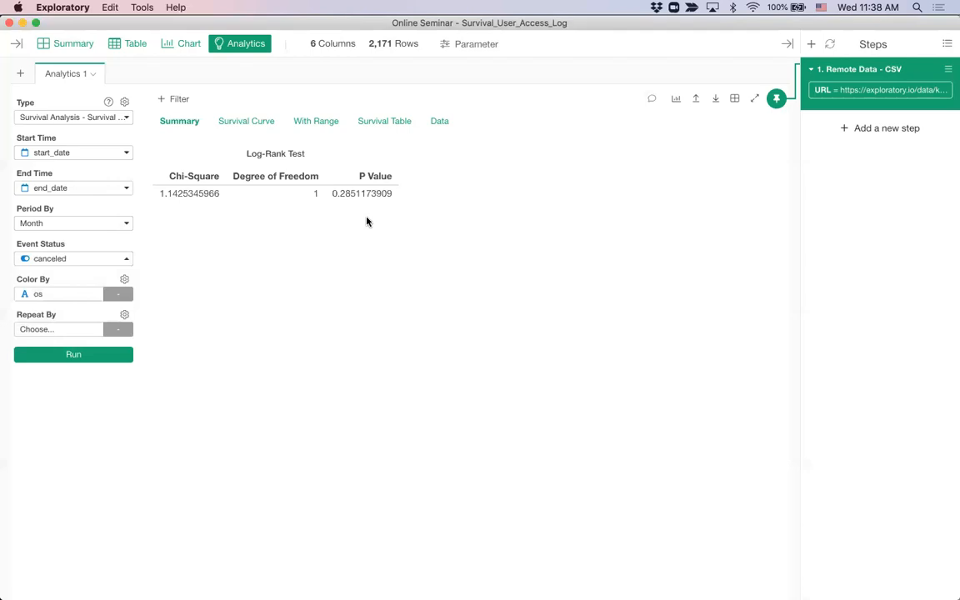
- Compare the Mac and Windows survival curves with their confidence ranges and check the Log-Rank Test results in Exploratory
left_click(247, 123)
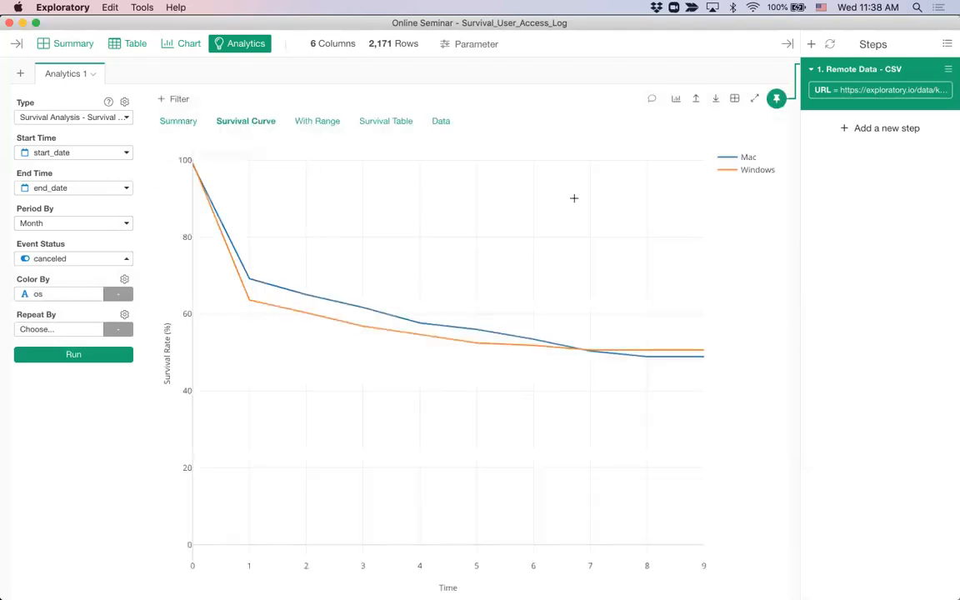
left_click(195, 123)
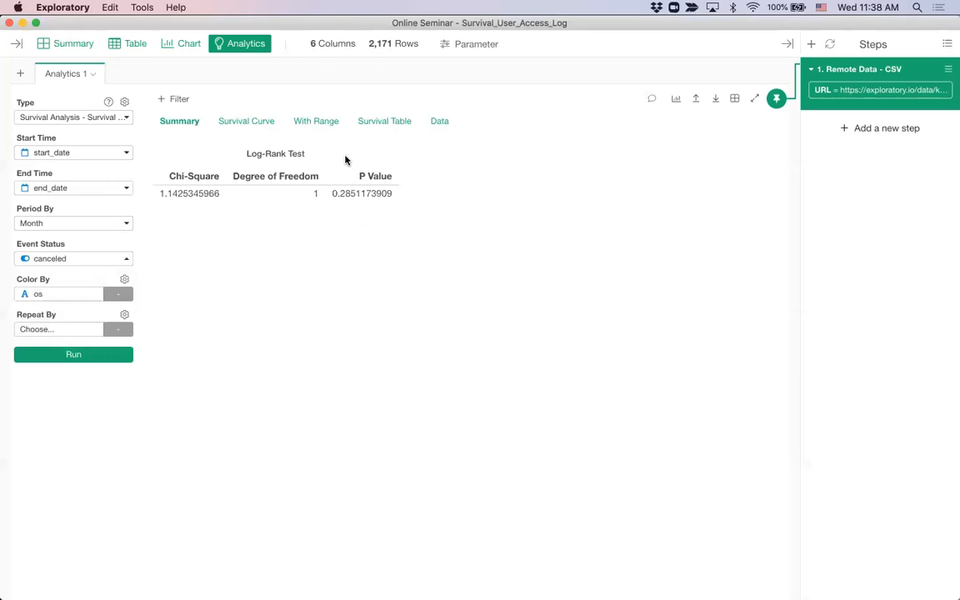
left_click(320, 123)
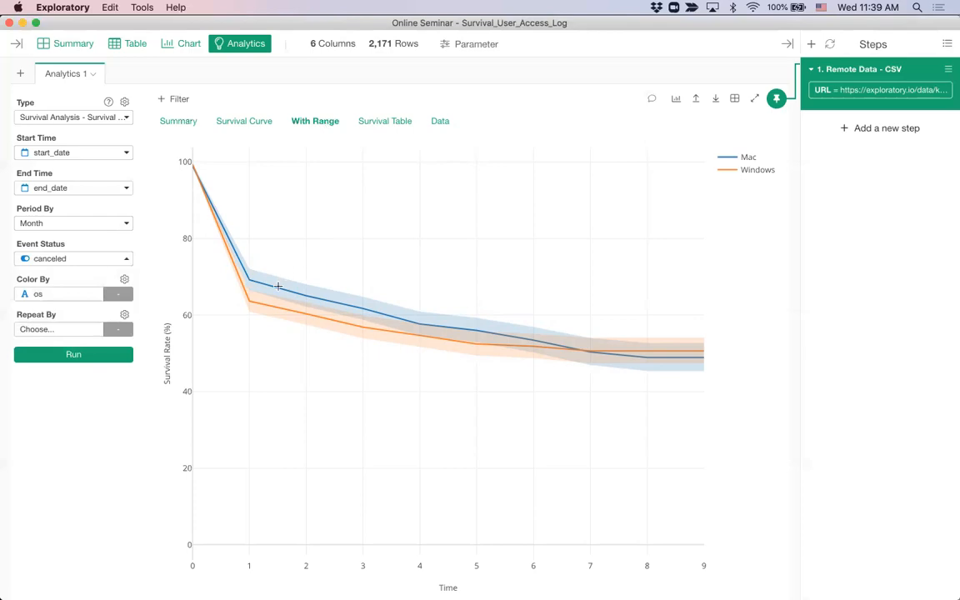
mouse_move(251, 285)
left_click(180, 121)
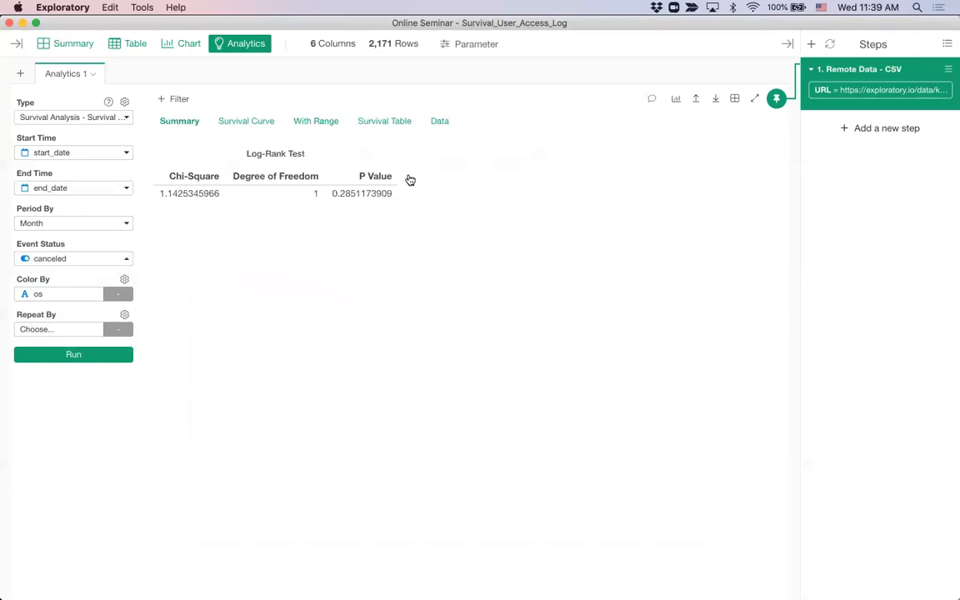
- Review the Mac and Windows confidence ranges again alongside the Log-Rank Test P Value
left_click(305, 121)
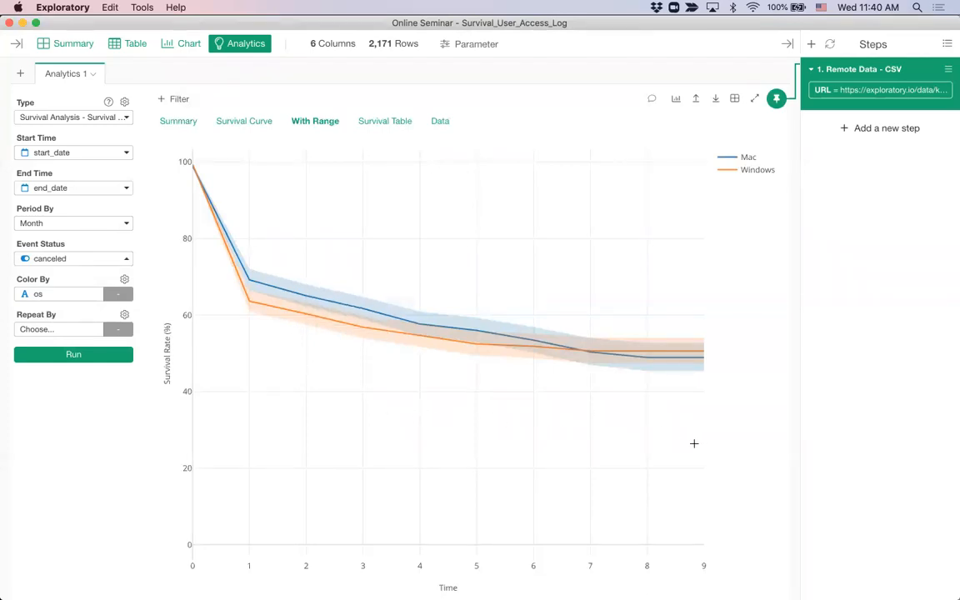
left_click(190, 126)
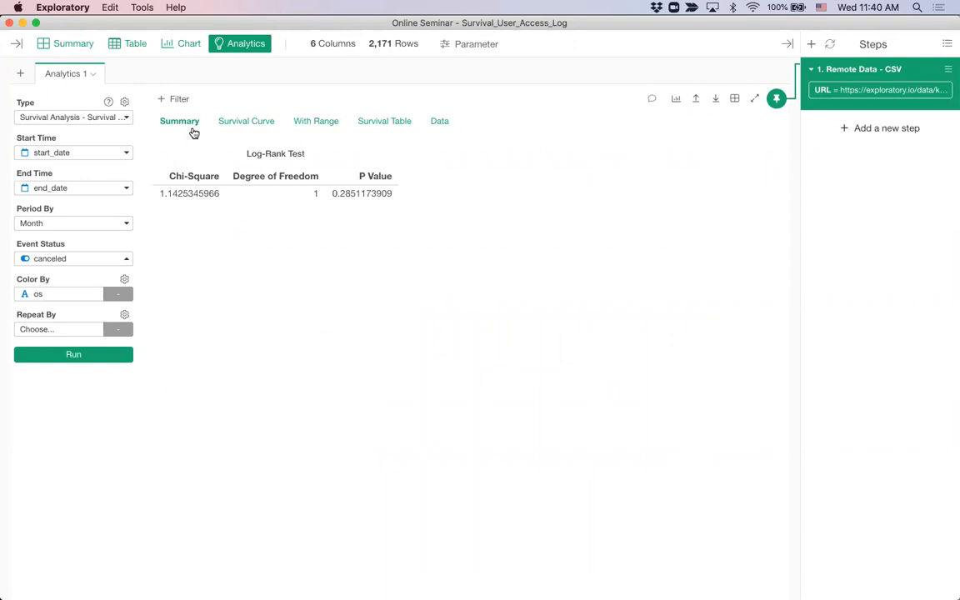
left_click(318, 125)
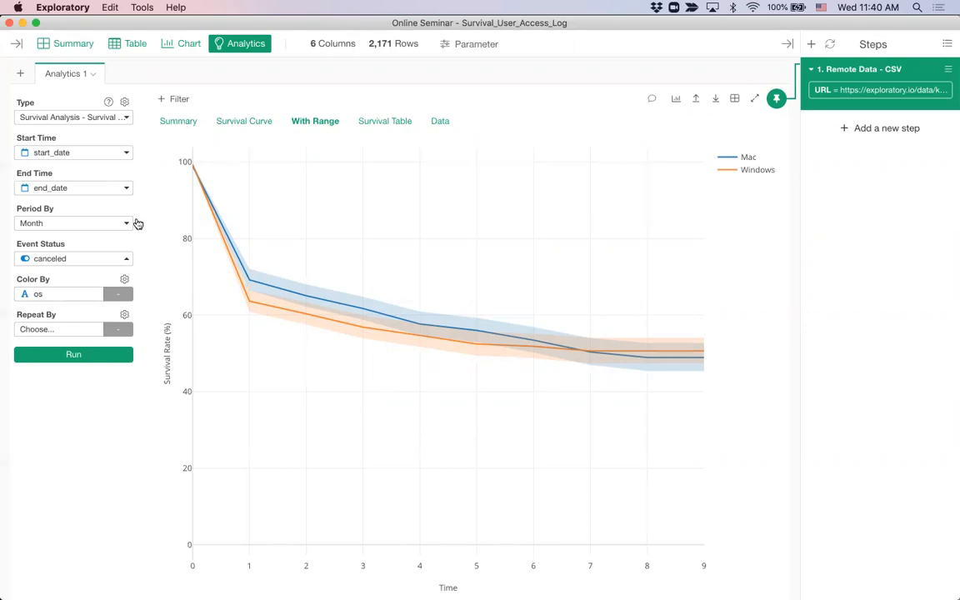
- Look ahead through the Joined Month cohort slides in the Keynote presentation and return to Exploratory
key("super+Tab")
scroll(68, 421, "down", 1)
scroll(68, 430, "down", 10)
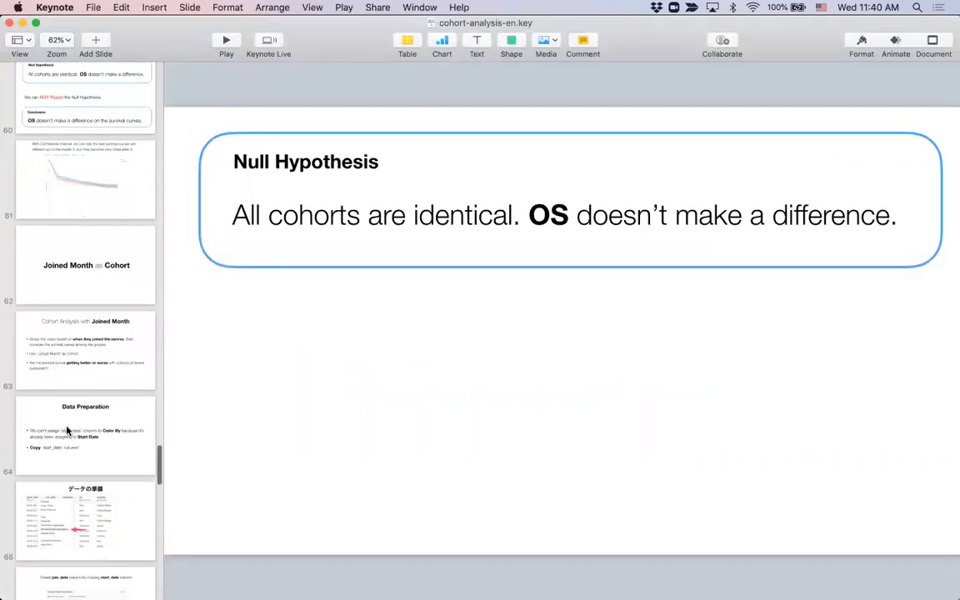
key("super+Tab")
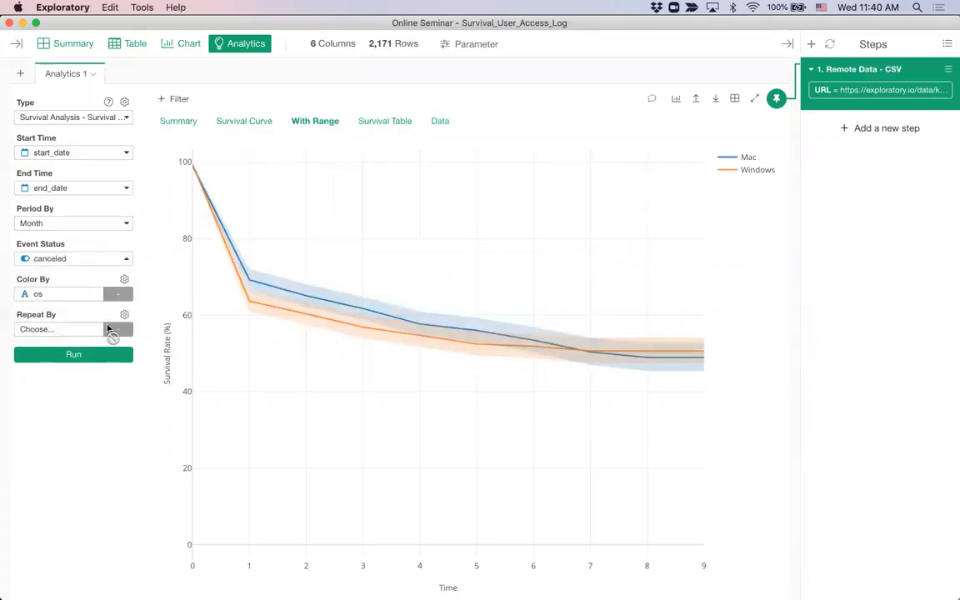
- Set Color By to country and rerun the survival analysis
left_click(50, 300)
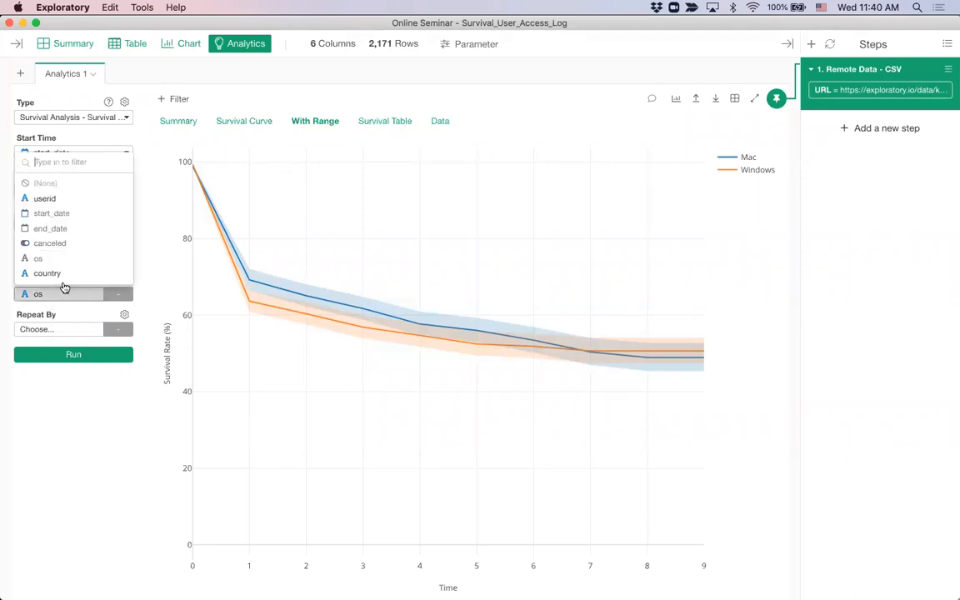
left_click(70, 278)
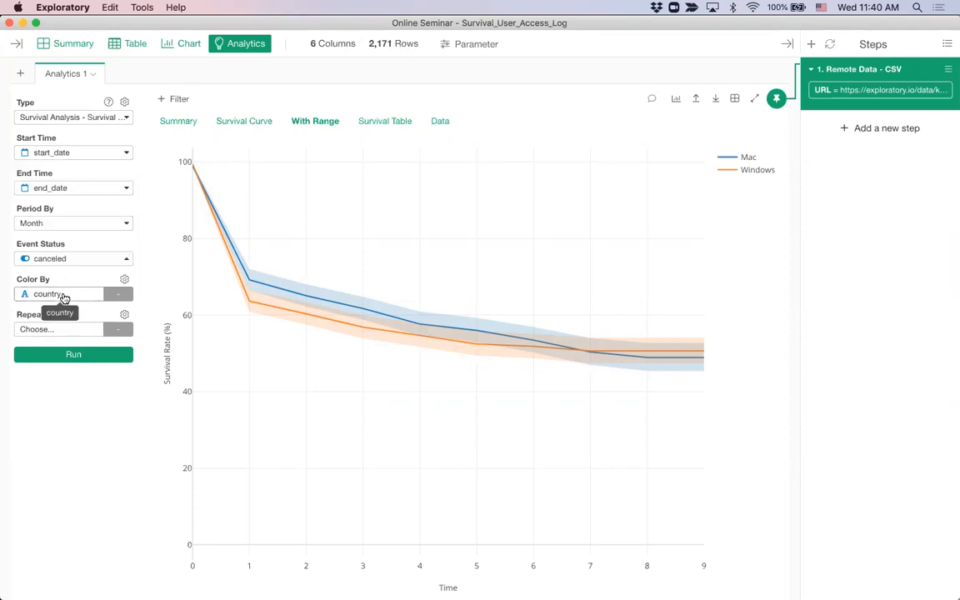
left_click(65, 297)
left_click(64, 298)
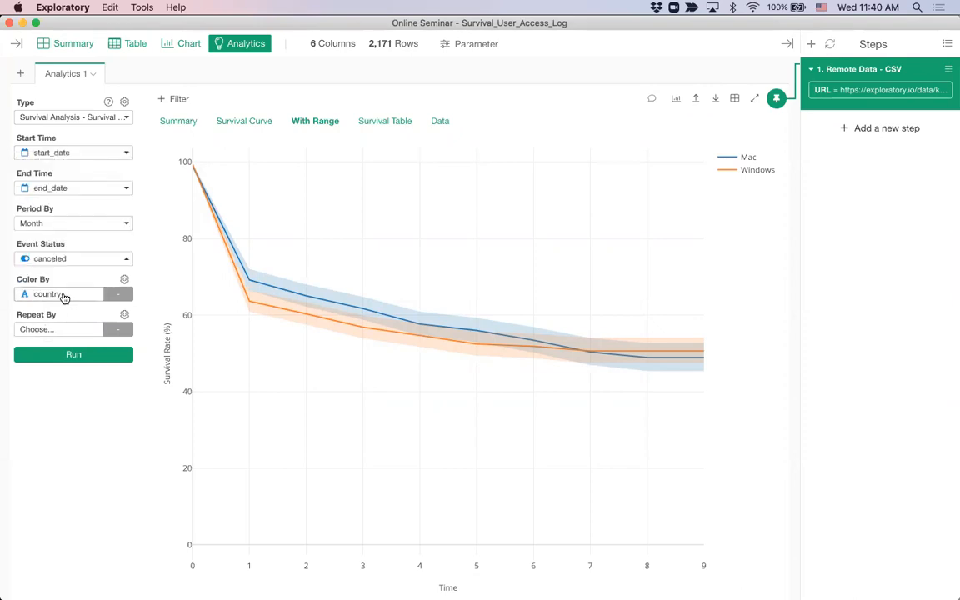
left_click(71, 357)
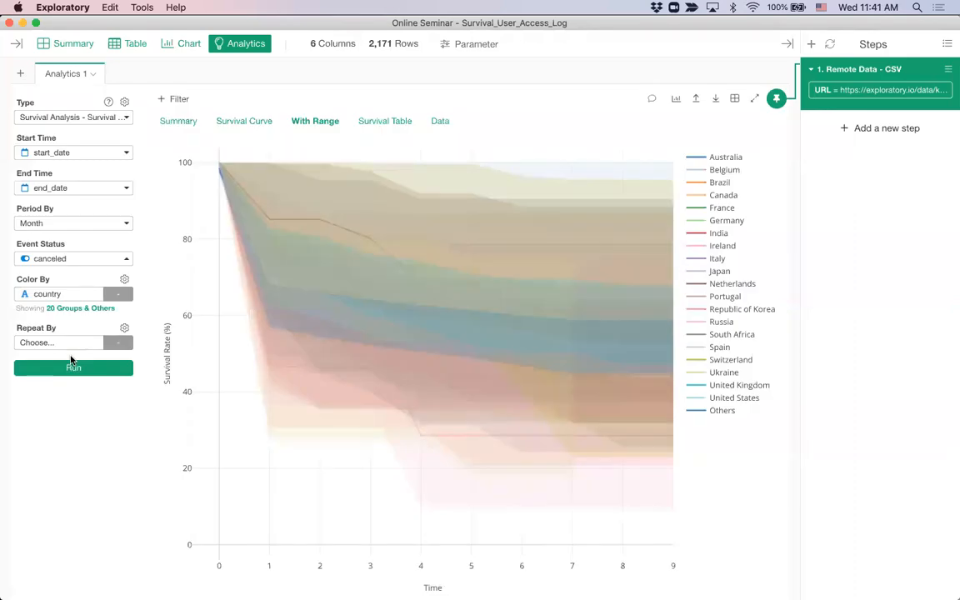
- Check the country column's distribution in the data summary and view the survival curves by country without ranges
left_click(65, 44)
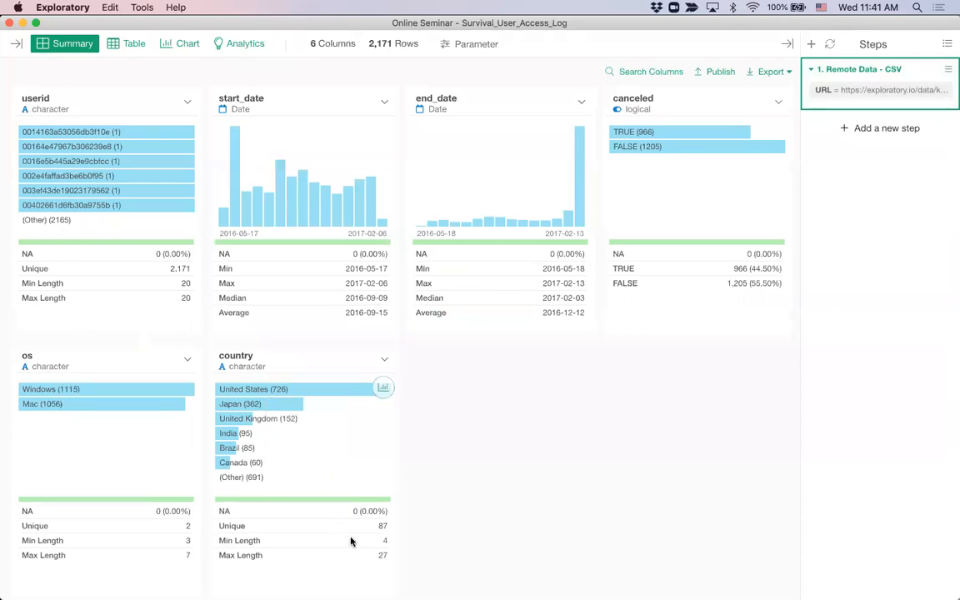
left_click(242, 44)
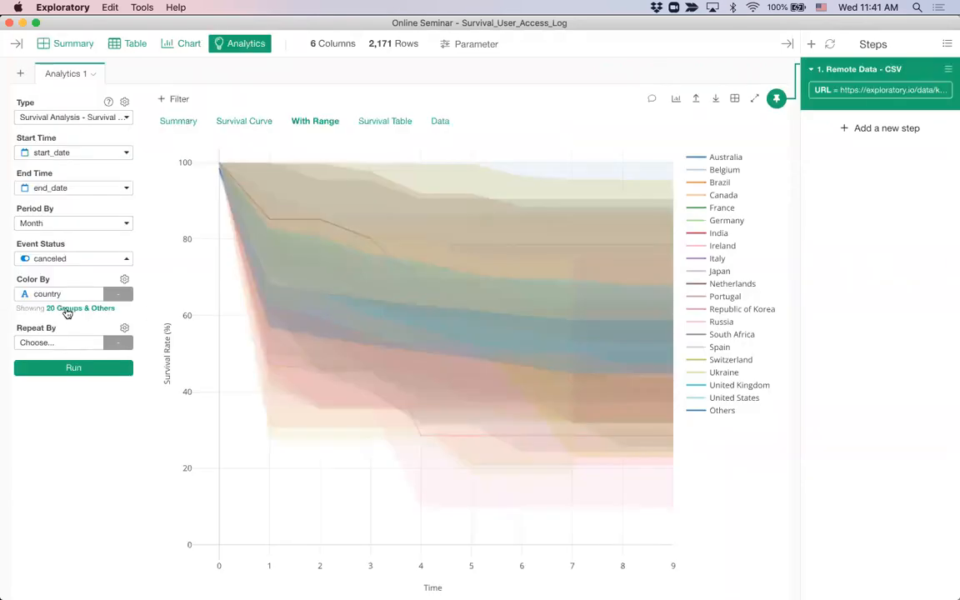
left_click(241, 121)
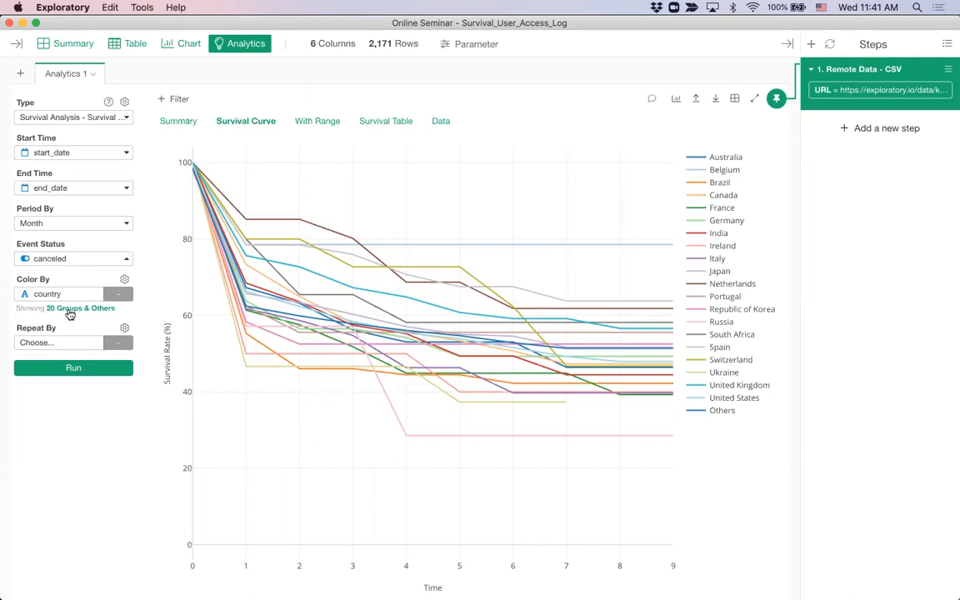
left_click(73, 42)
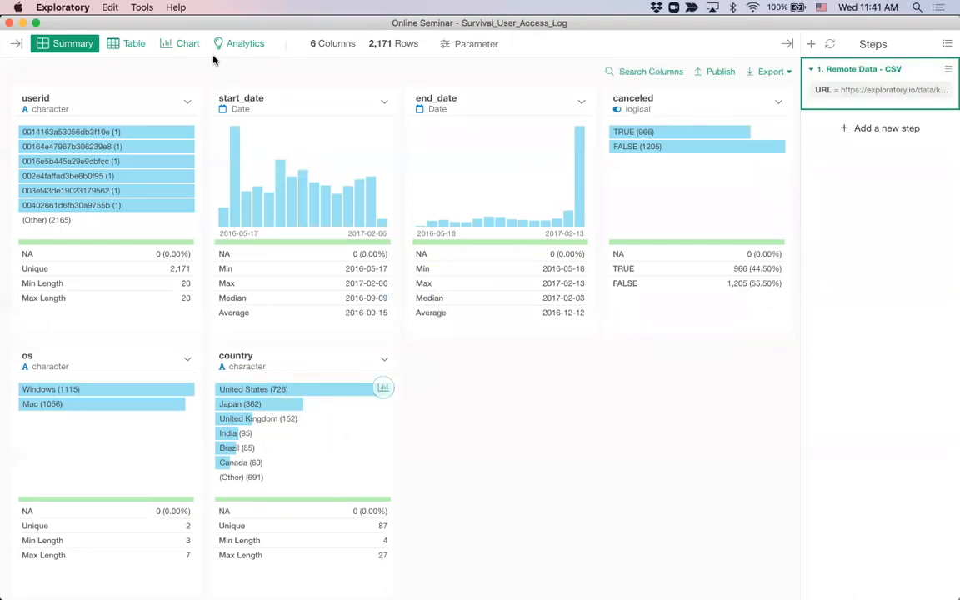
left_click(233, 43)
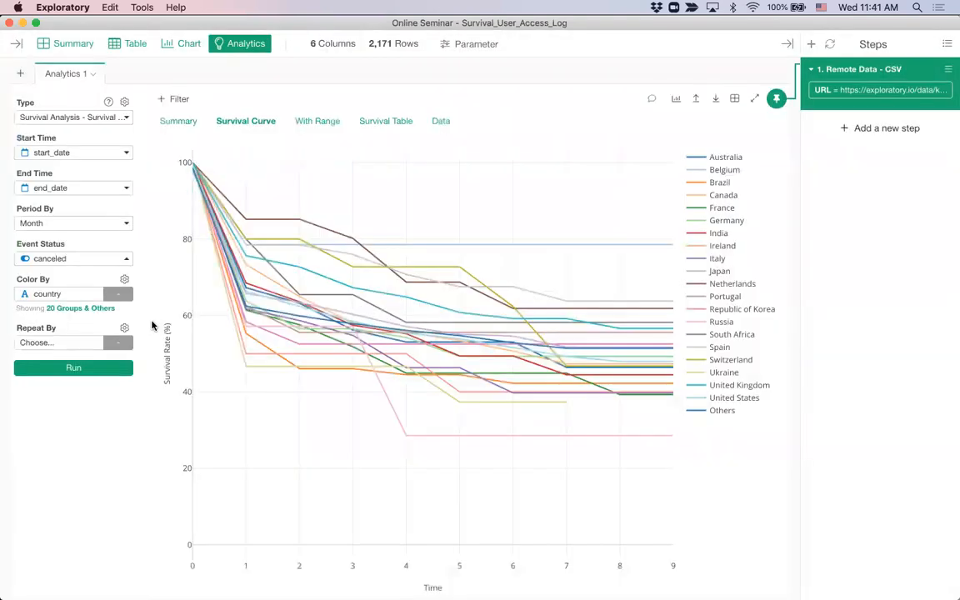
- Limit the country groups to the 3 most frequent, keeping the Others group, and apply the setting
left_click(60, 309)
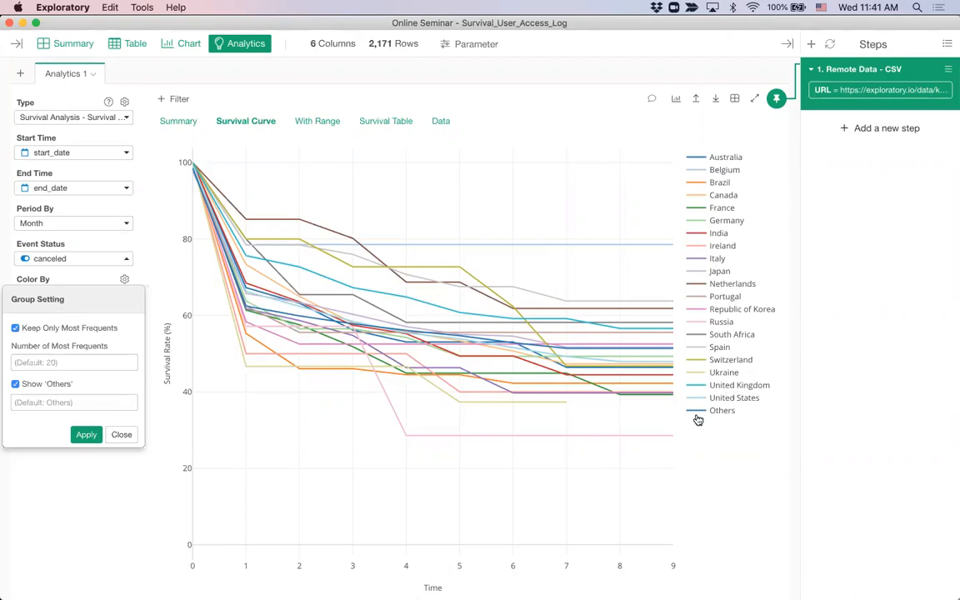
left_click(81, 357)
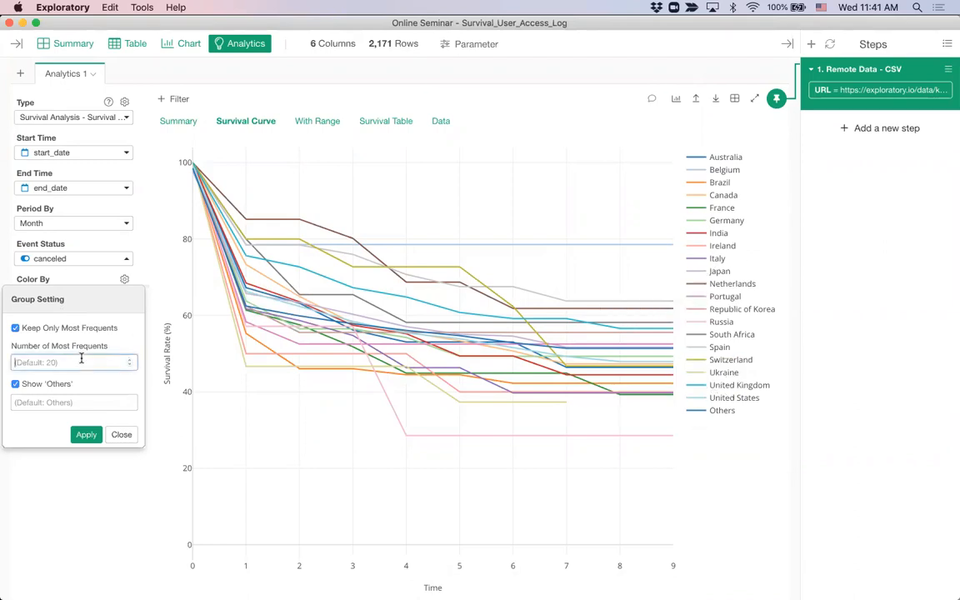
type("3")
left_click(83, 435)
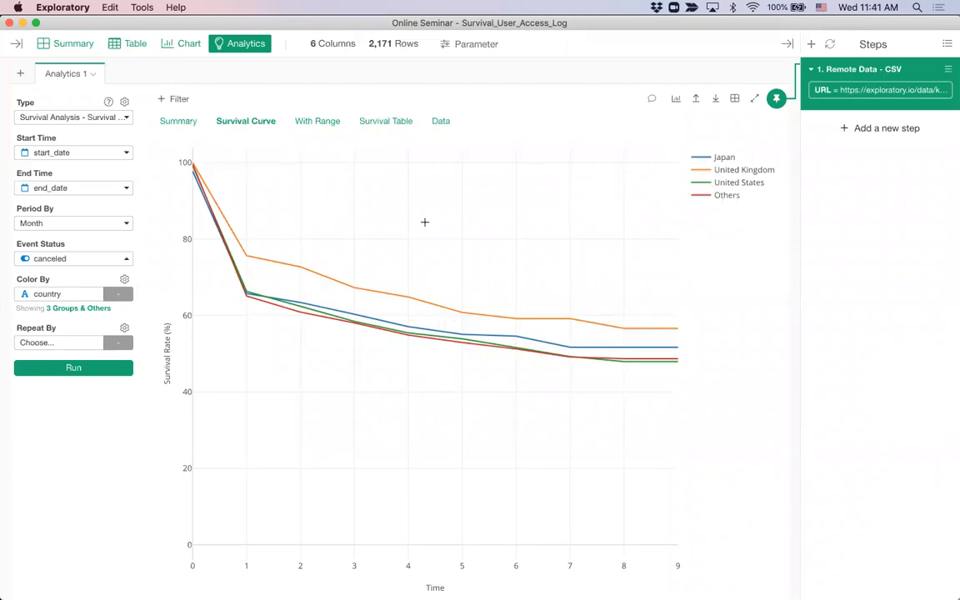
- Examine the country counts, the Log-Rank Test result, and the country survival curves with and without confidence ranges
left_click(72, 47)
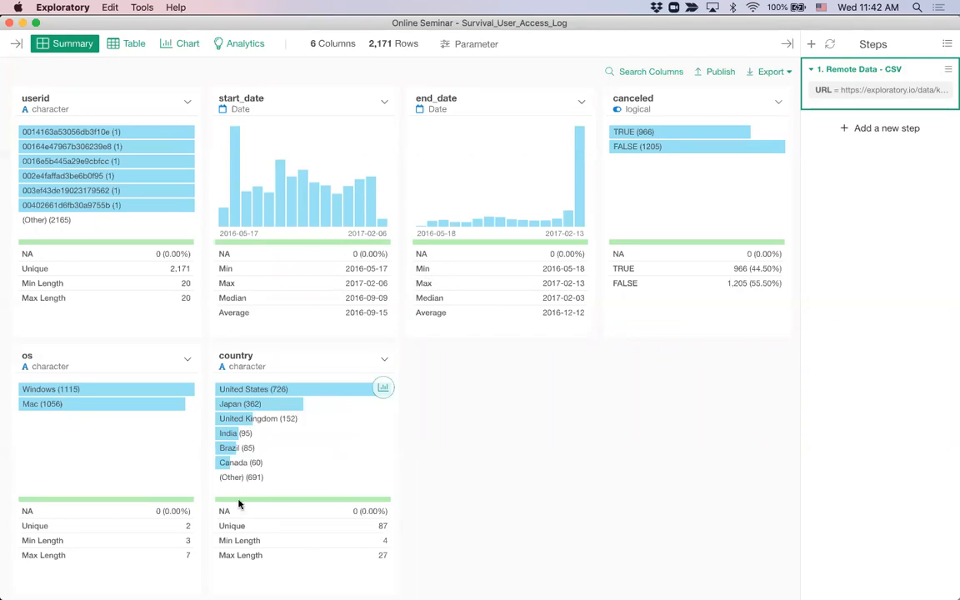
left_click(235, 51)
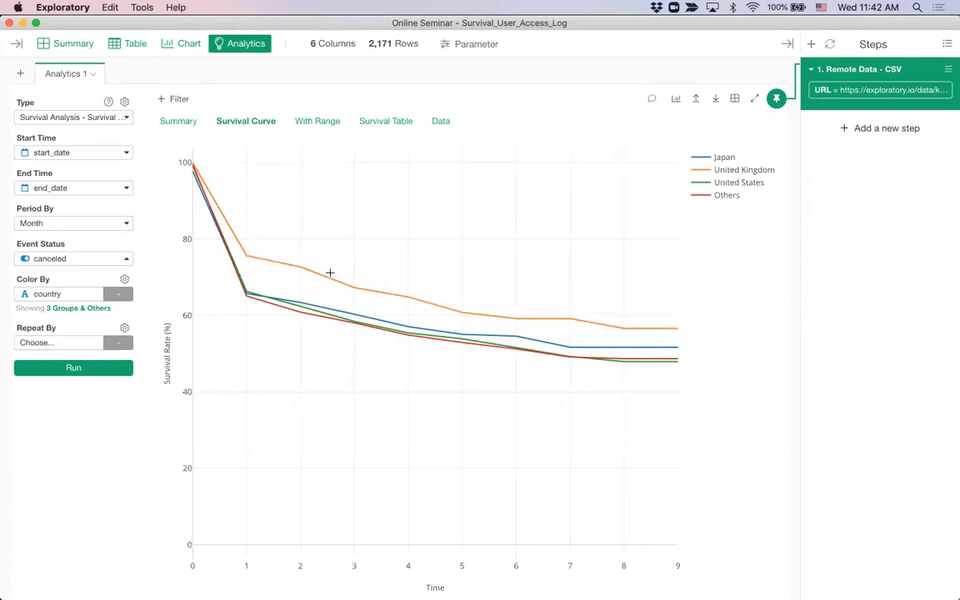
mouse_move(303, 311)
left_click(176, 122)
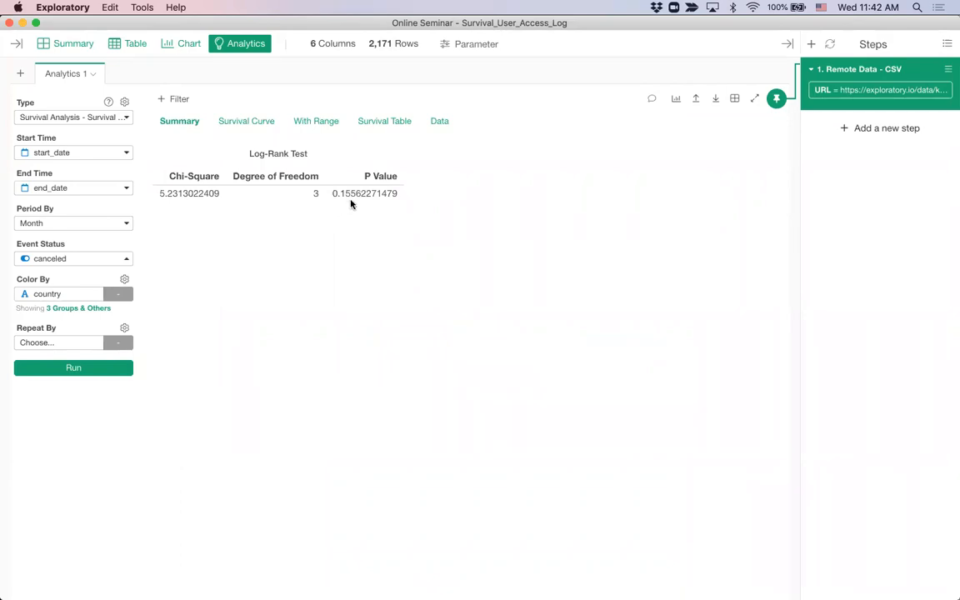
left_click(239, 123)
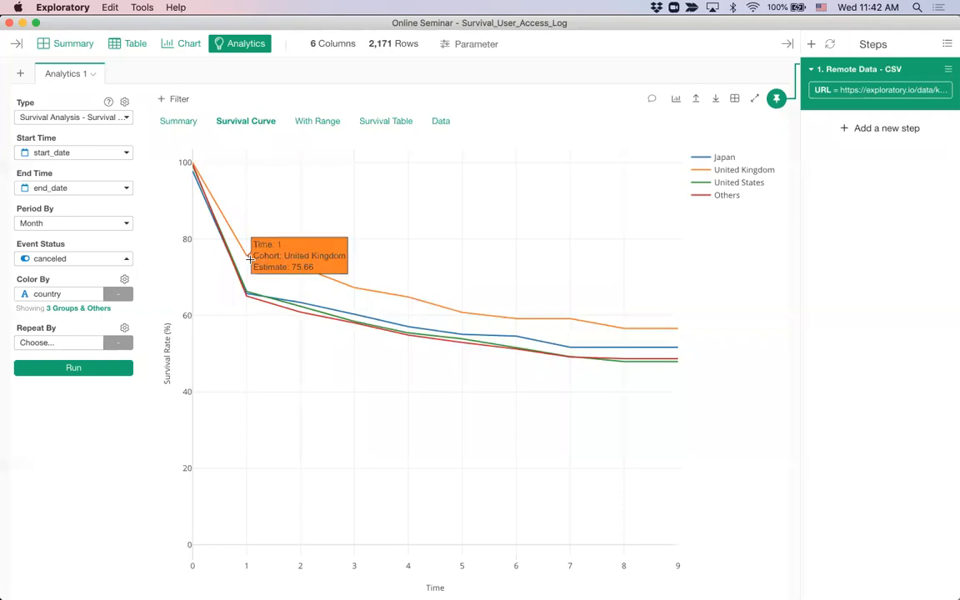
left_click(308, 125)
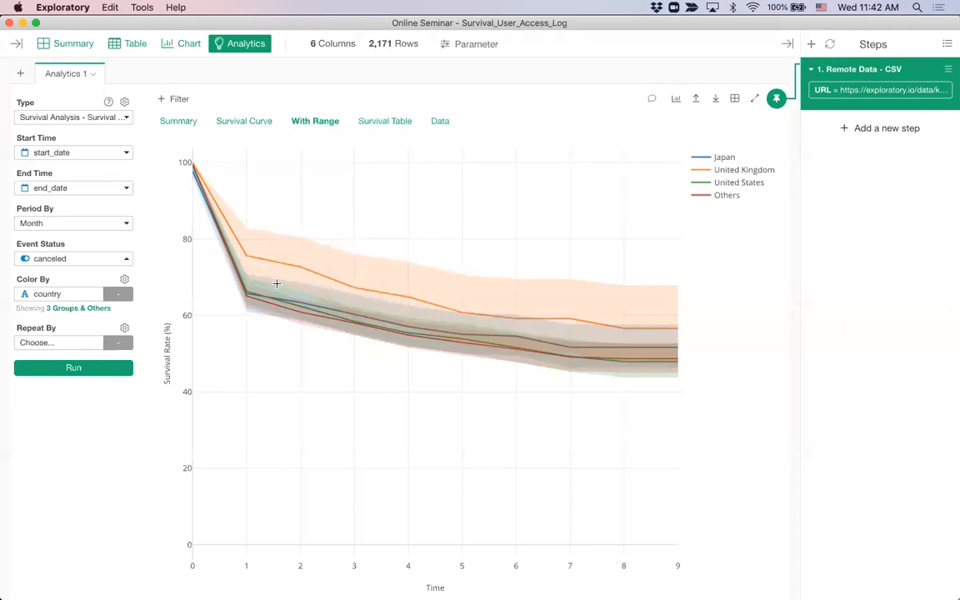
- Isolate the United Kingdom and United States curves in turn to compare their confidence ranges, restoring all countries after each
double_click(726, 171)
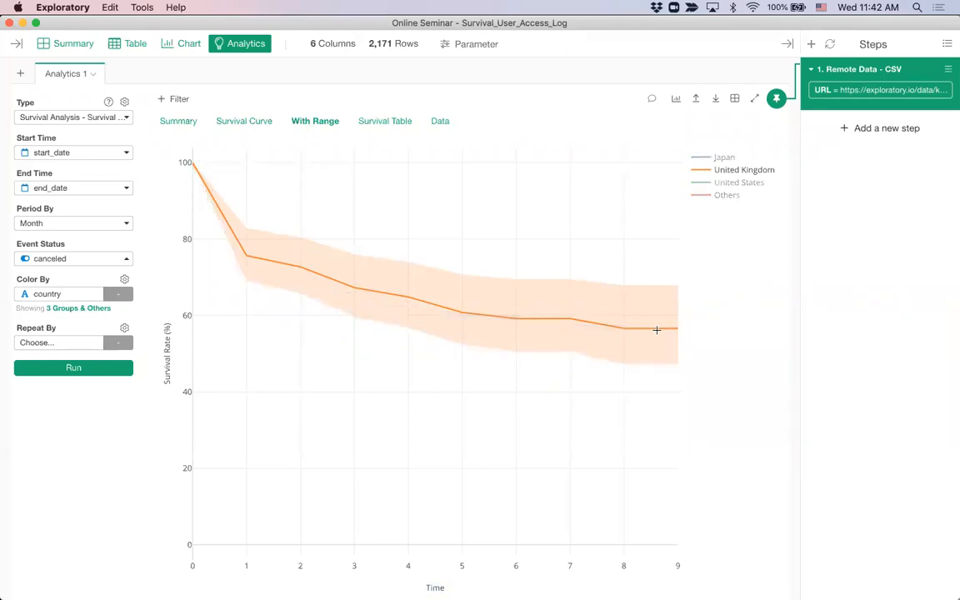
double_click(742, 190)
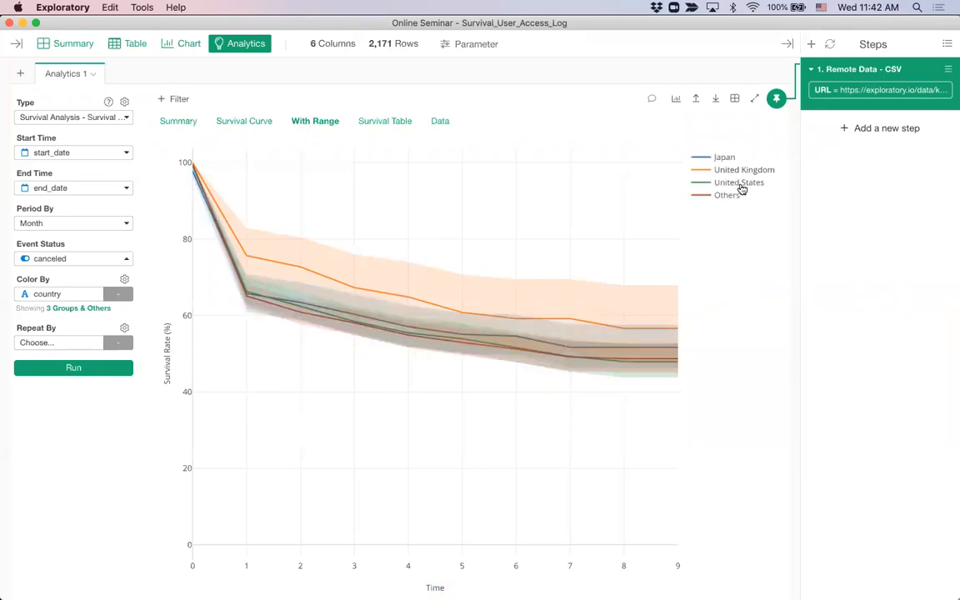
double_click(741, 190)
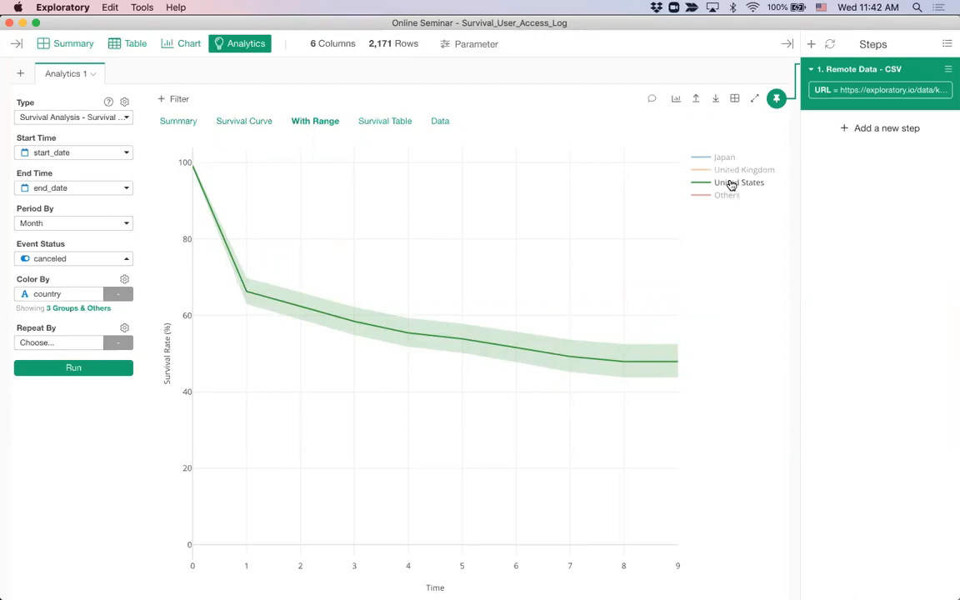
double_click(735, 186)
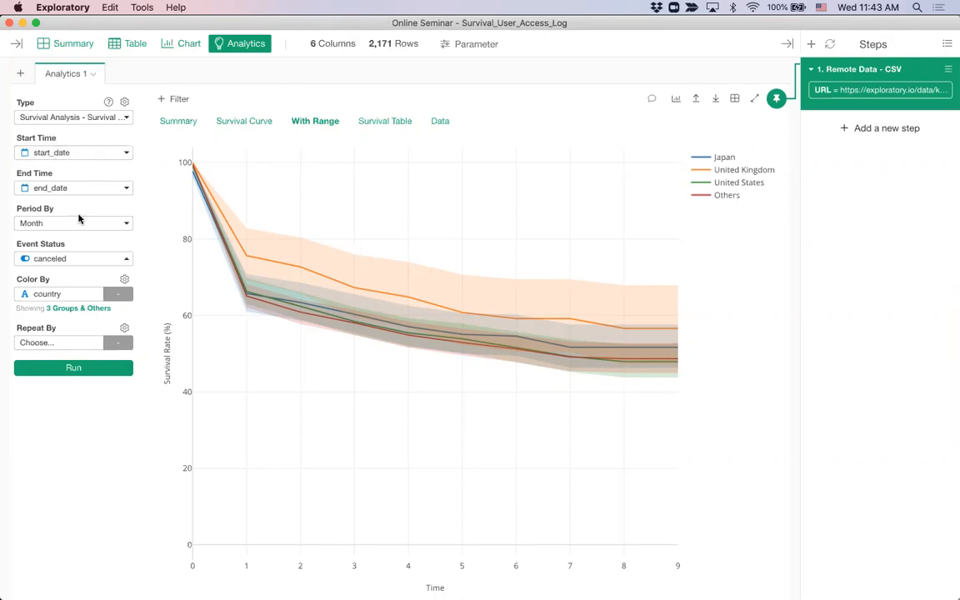
- Check whether start_date can be chosen for Color By, leave country assigned, and show the plain survival curves
left_click(41, 294)
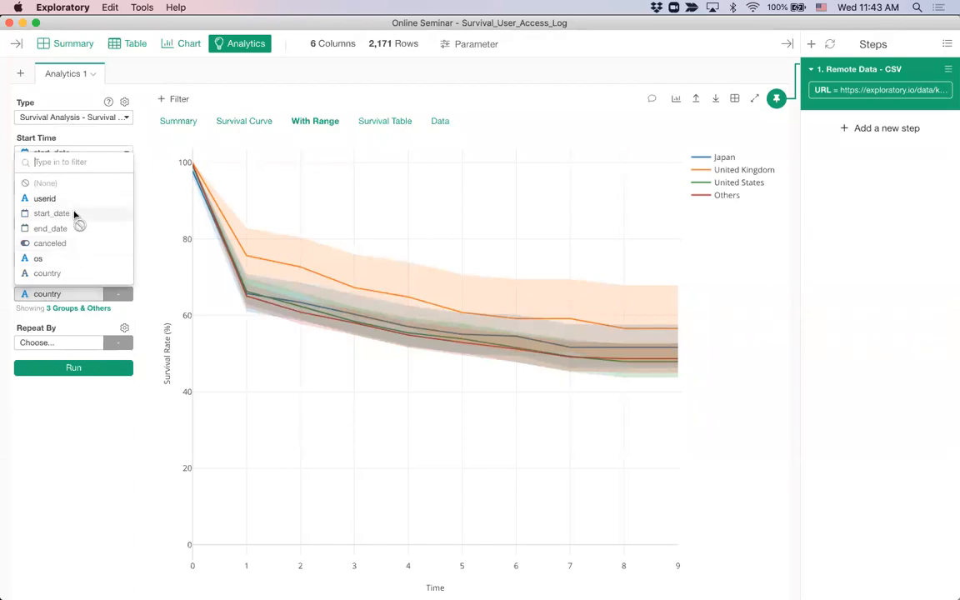
left_click(134, 194)
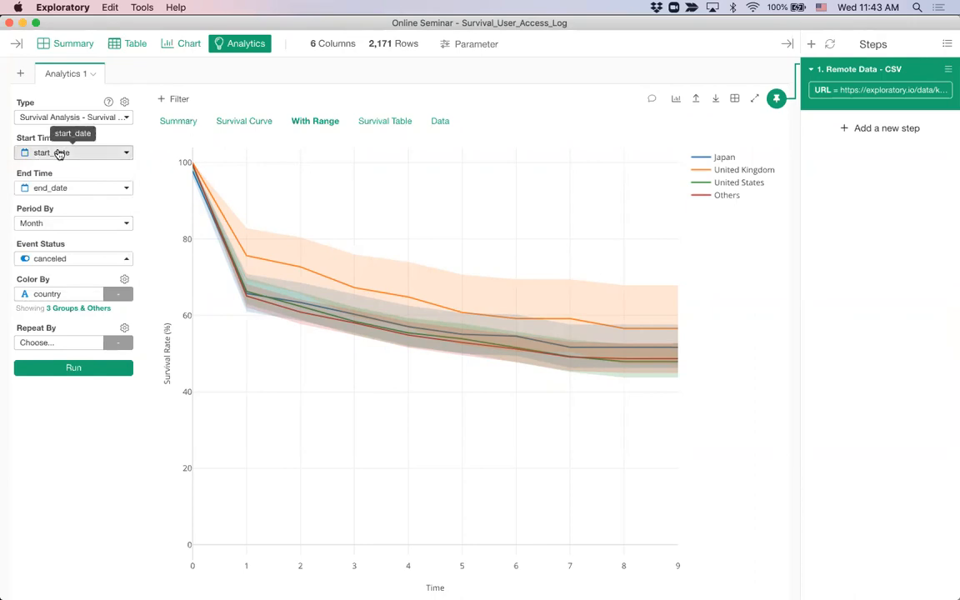
left_click(228, 121)
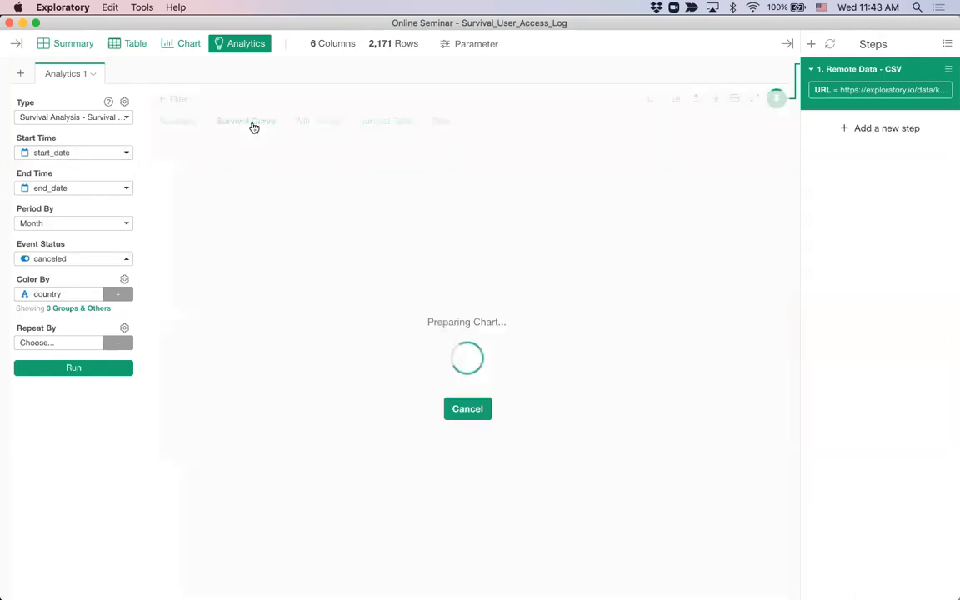
- Create a join_date column with a Mutate calculation that copies start_date, and return to the survival analysis
left_click(126, 44)
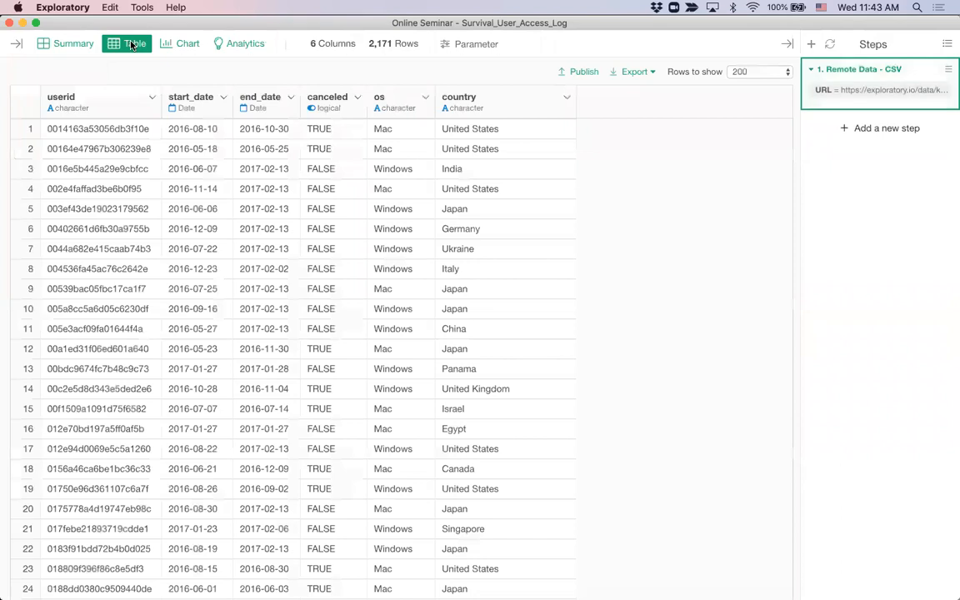
left_click(225, 100)
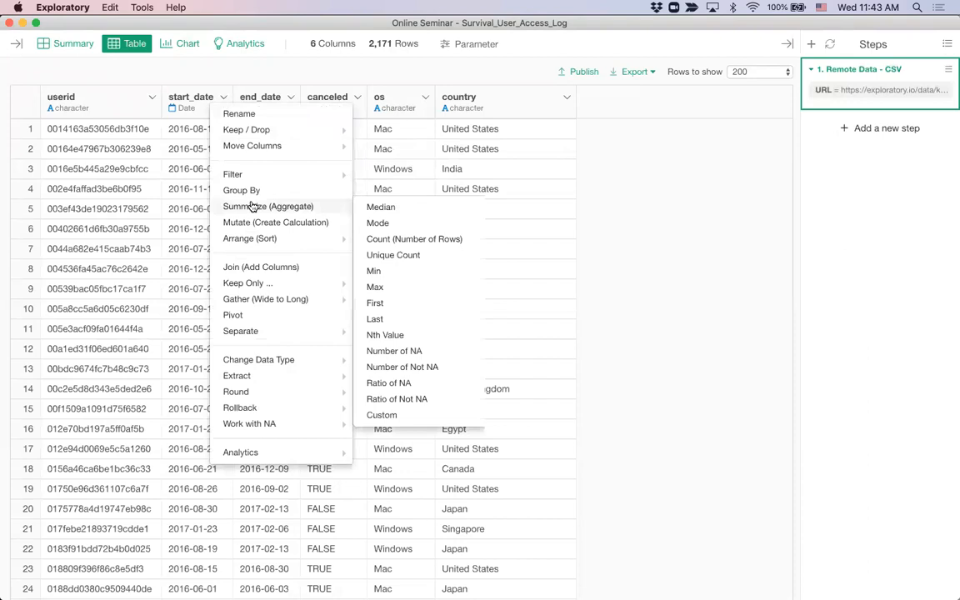
left_click(308, 223)
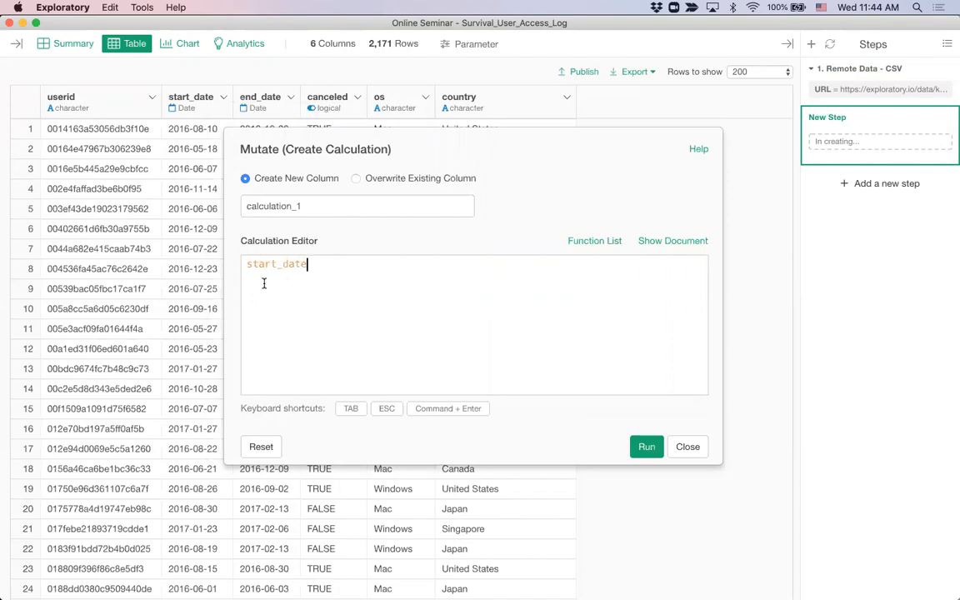
double_click(307, 205)
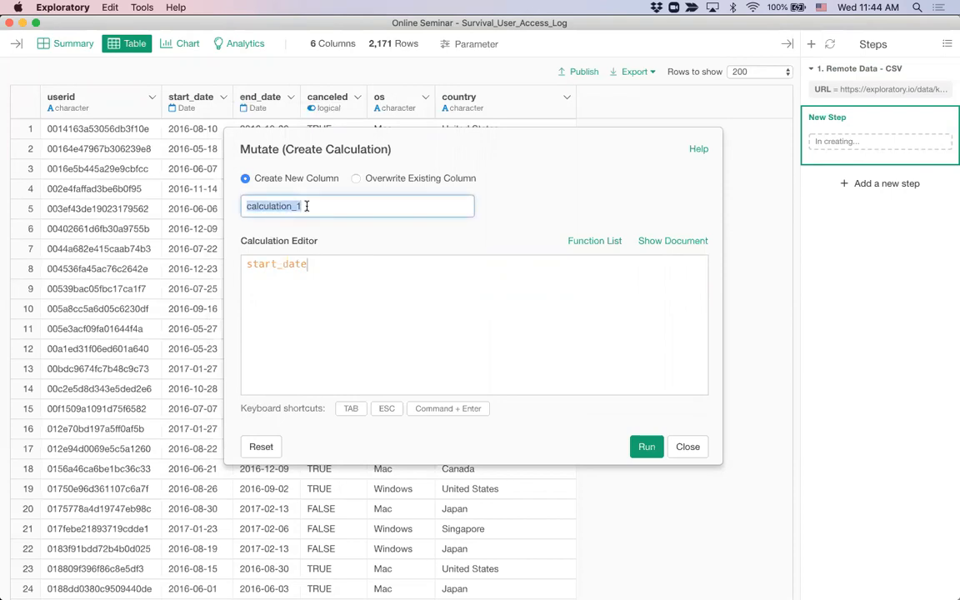
type("joine")
type("date")
left_click(646, 447)
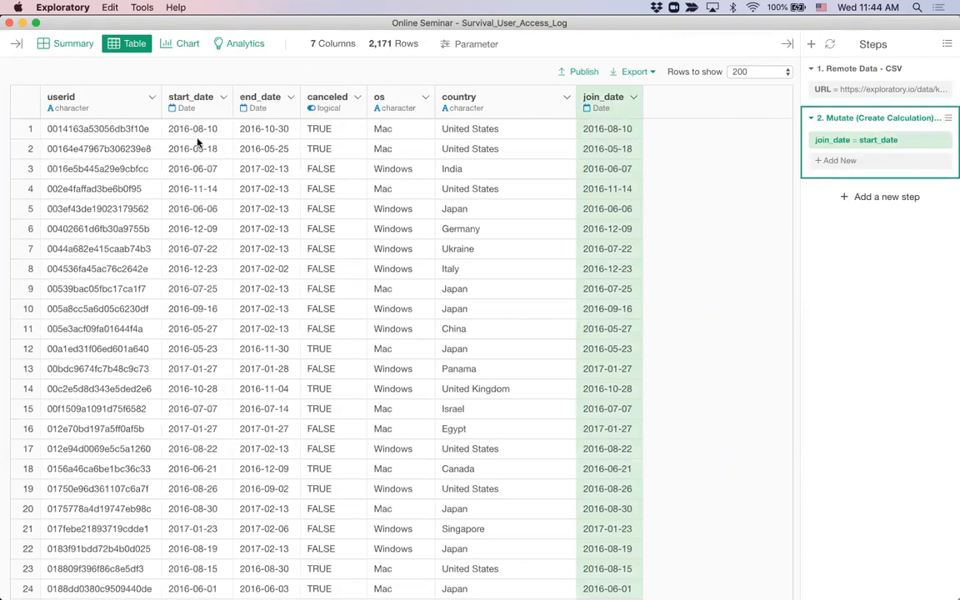
left_click(242, 45)
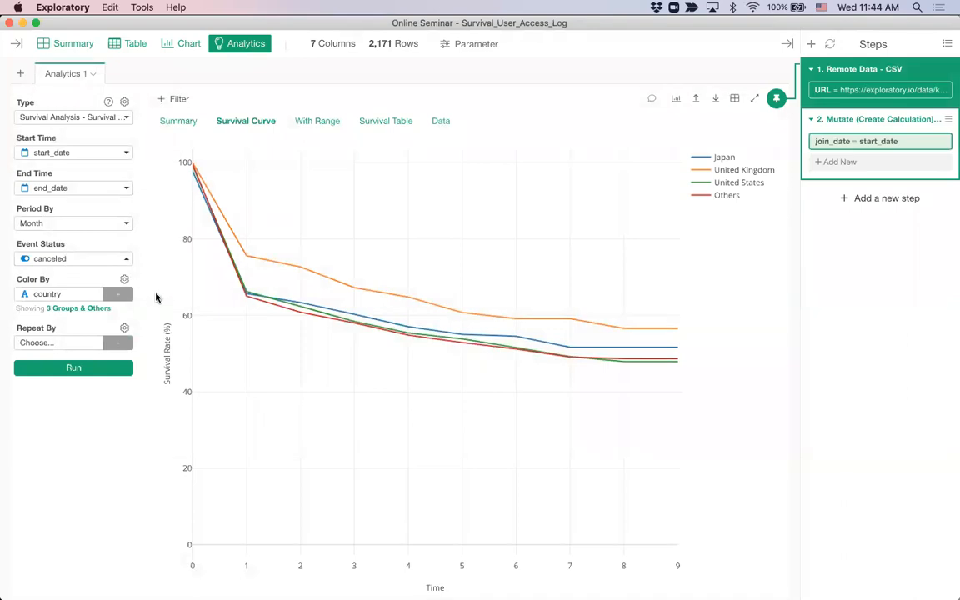
- Check whether join_date can be chosen for Color By, leaving country assigned
left_click(70, 296)
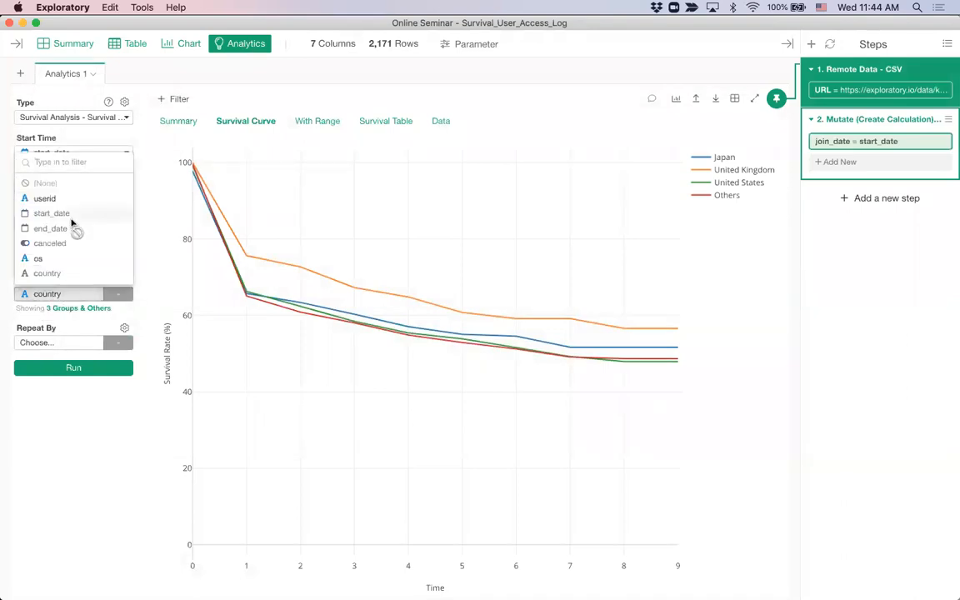
left_click(64, 291)
left_click(64, 292)
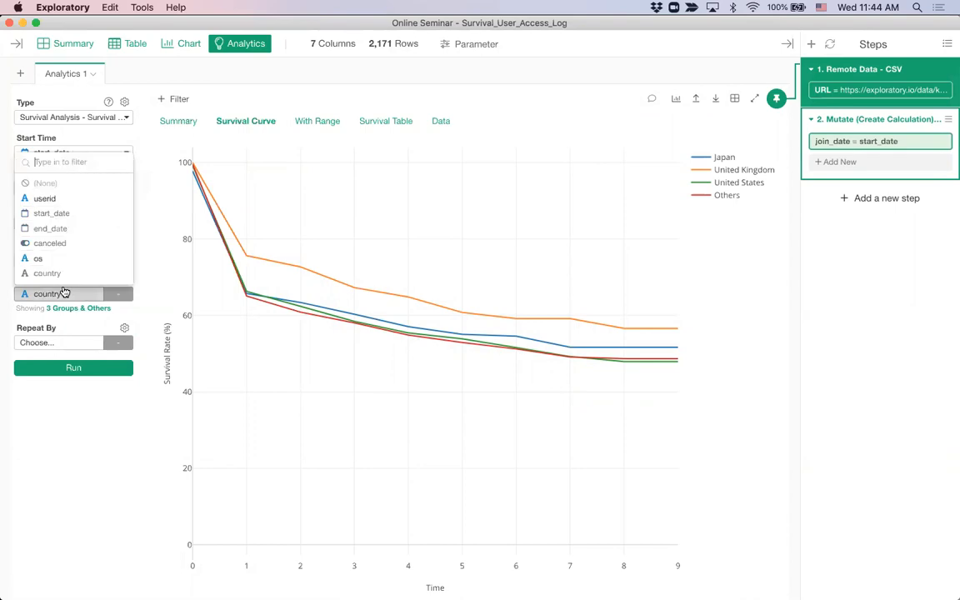
left_click(63, 295)
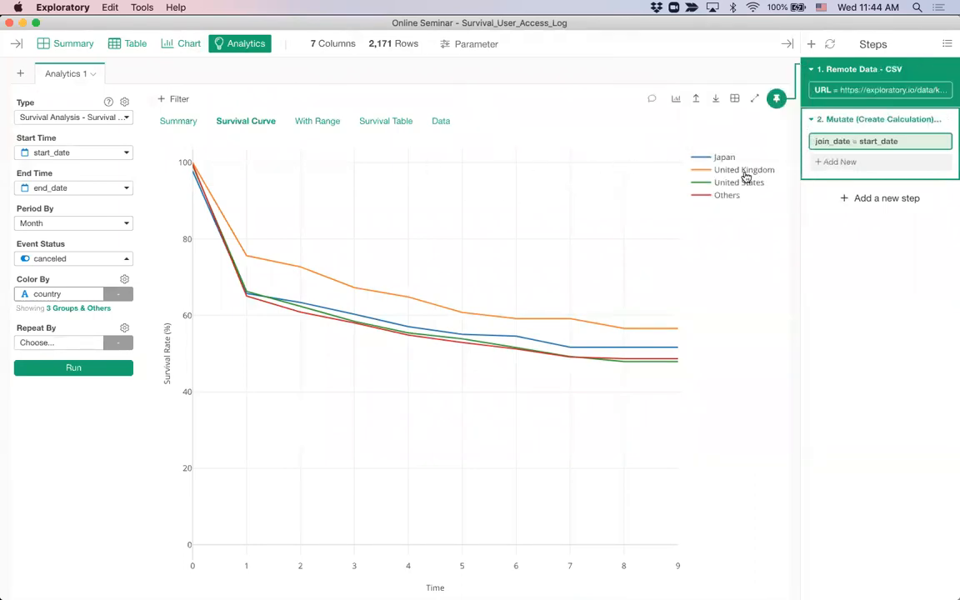
- Re-pin the analytics to the Mutate step that creates join_date
mouse_move(776, 100)
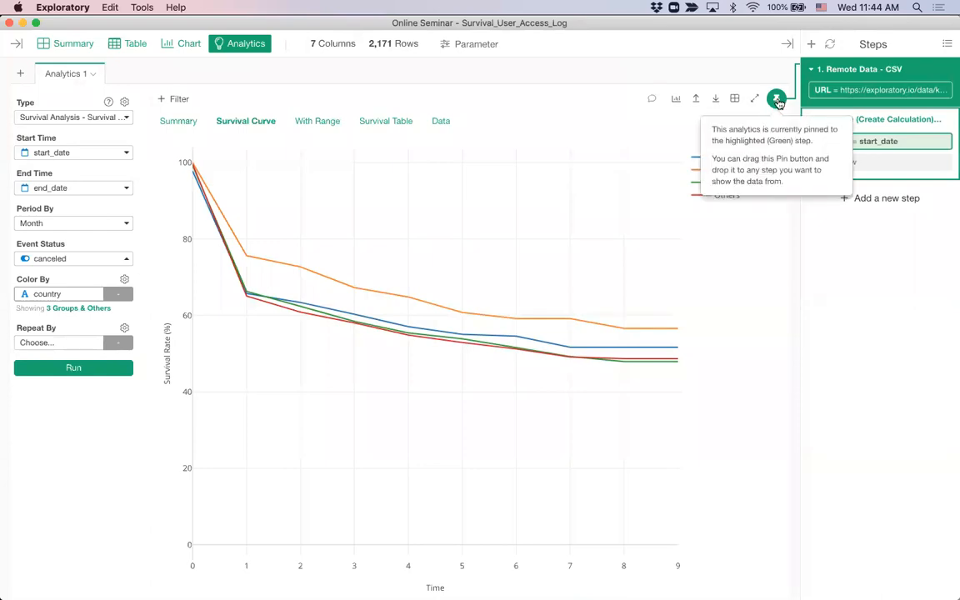
mouse_move(837, 125)
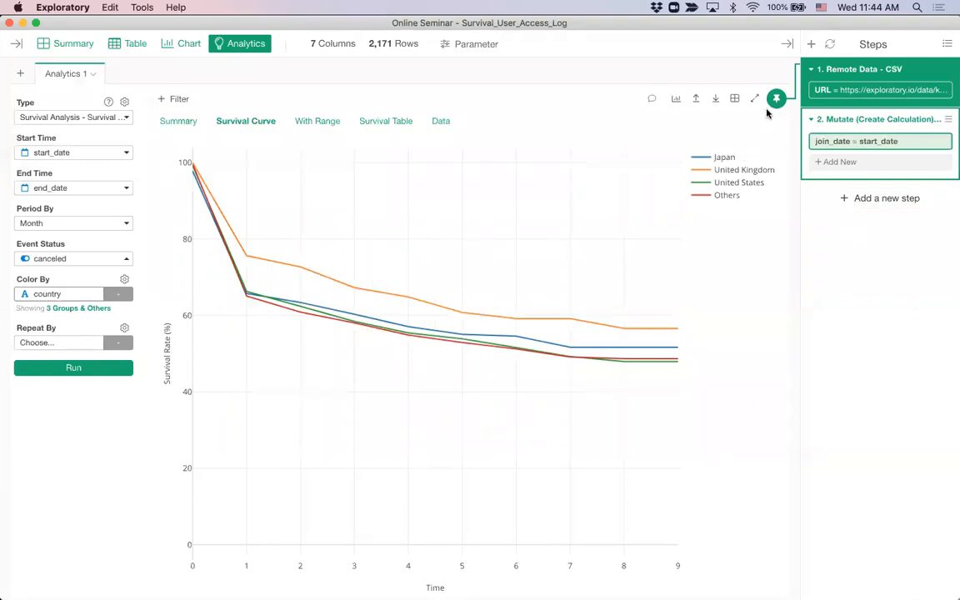
left_click_drag(787, 105, 848, 135)
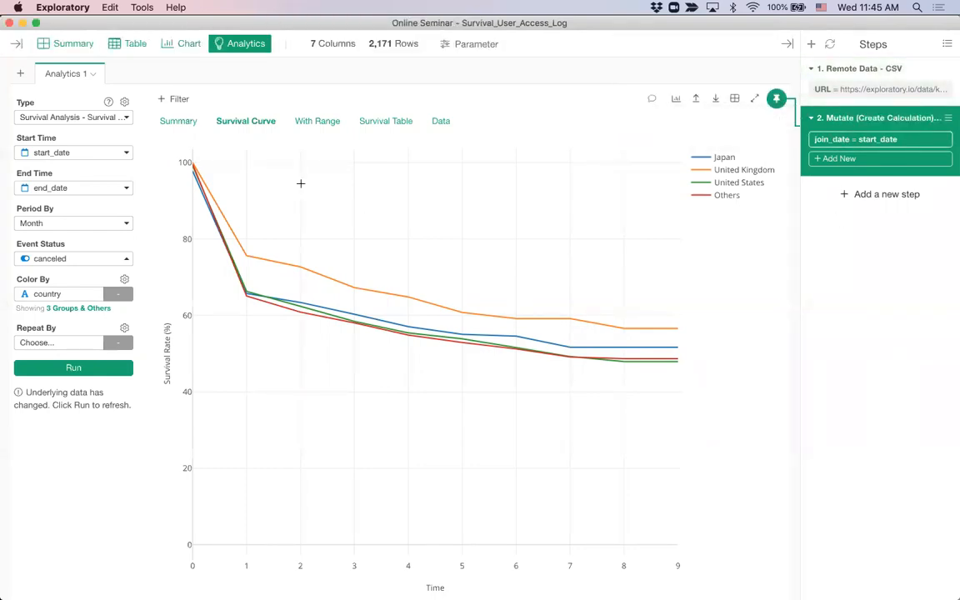
- Color the survival curves by join_date with Floor to Month, run the analysis, and turn off Keep Only Most Frequents for that grouping
left_click(43, 295)
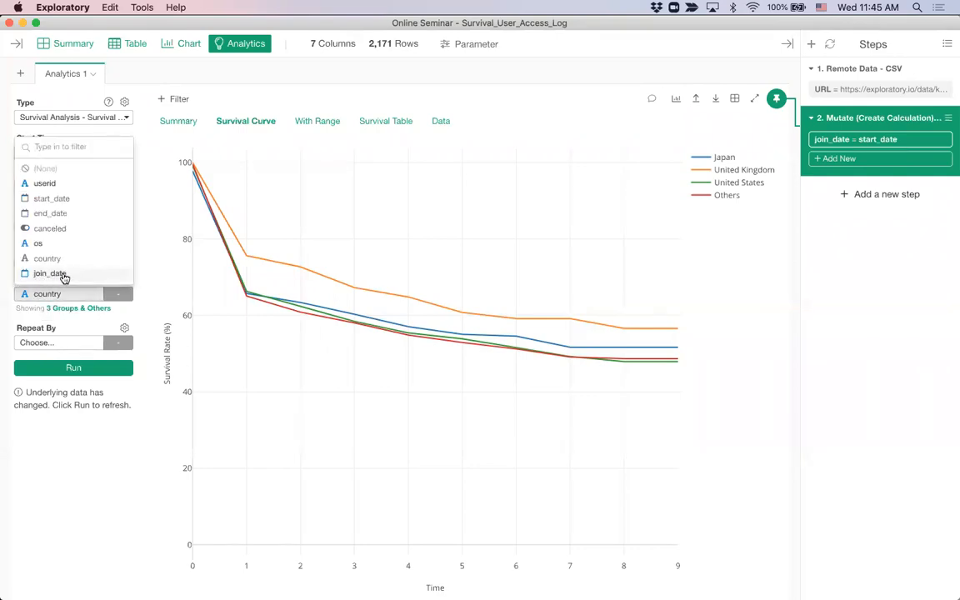
left_click(50, 273)
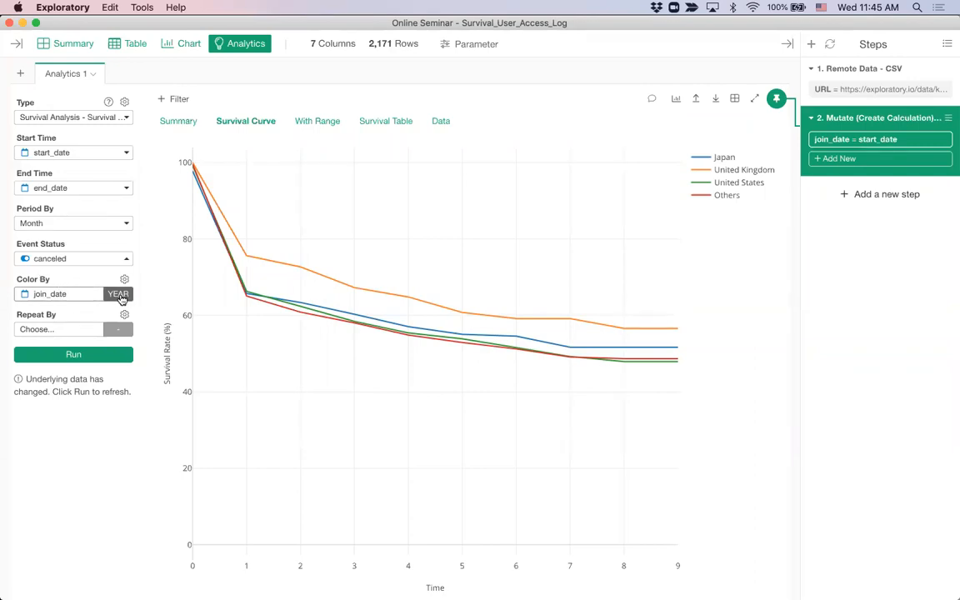
left_click(119, 295)
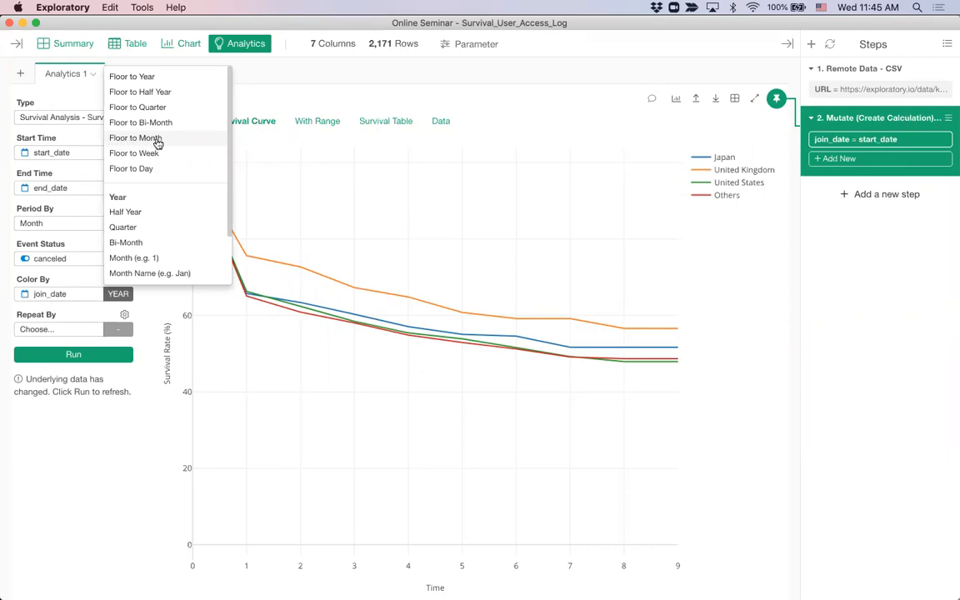
scroll(160, 219, "down", 1)
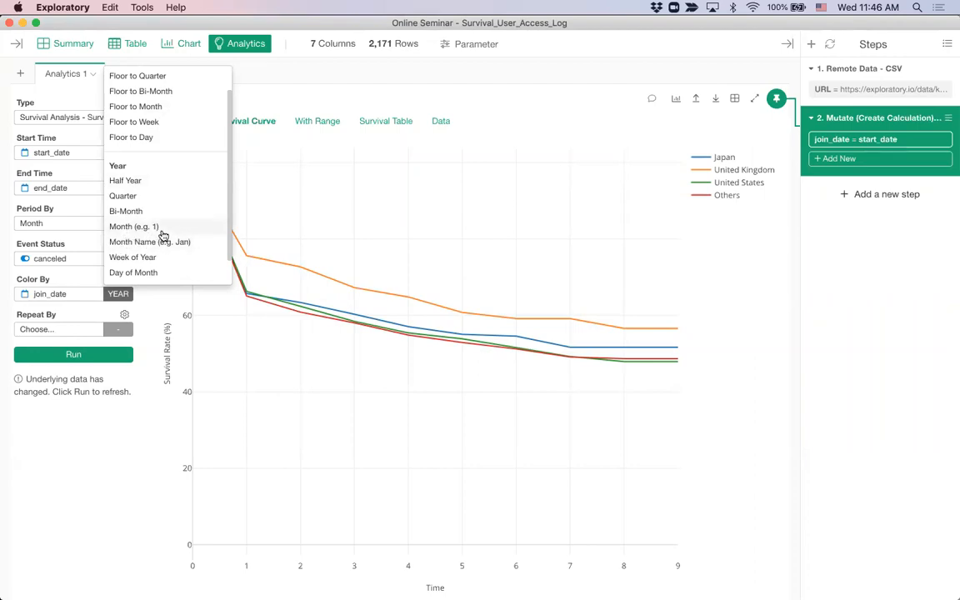
scroll(163, 235, "up", 1)
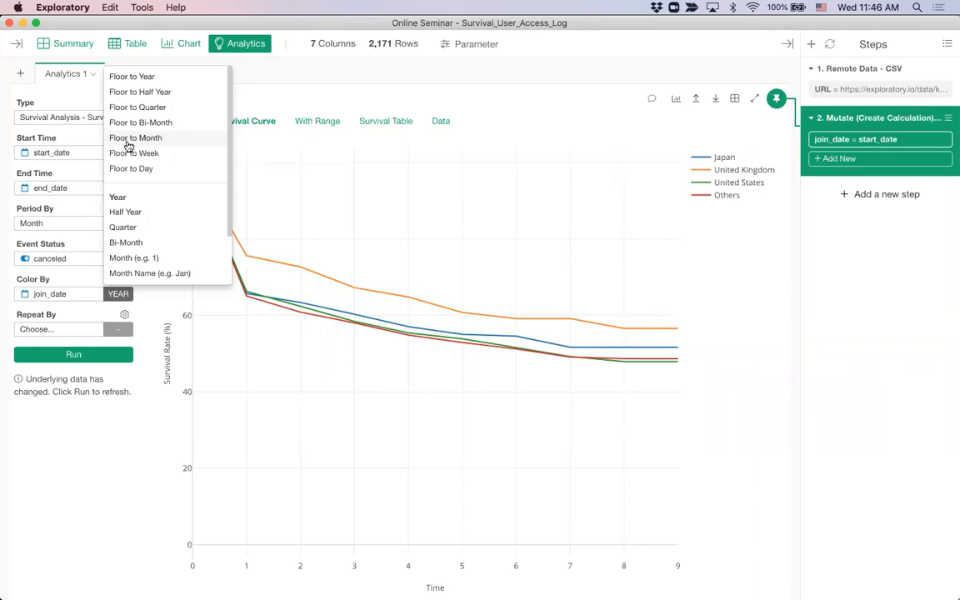
left_click(130, 140)
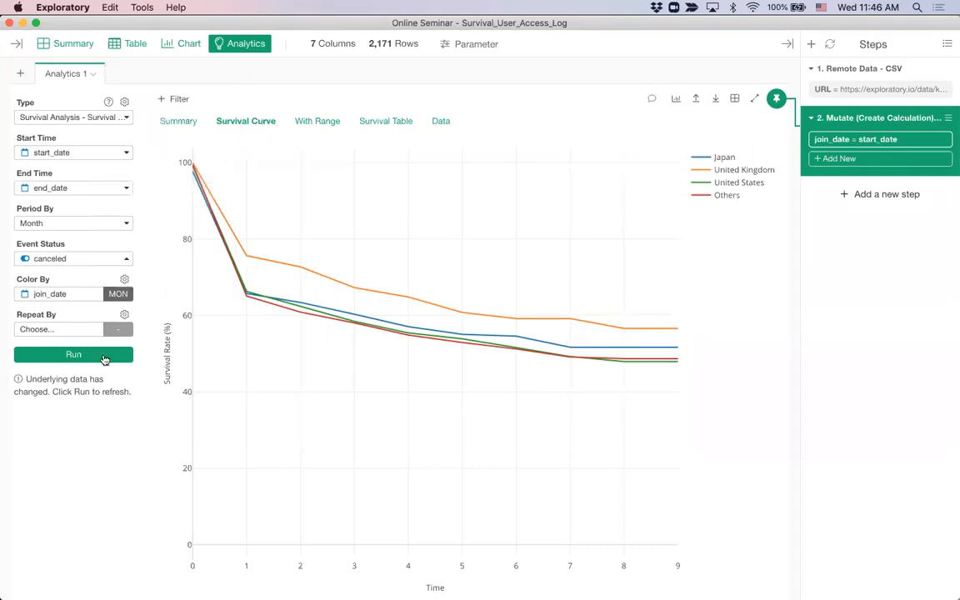
left_click(73, 355)
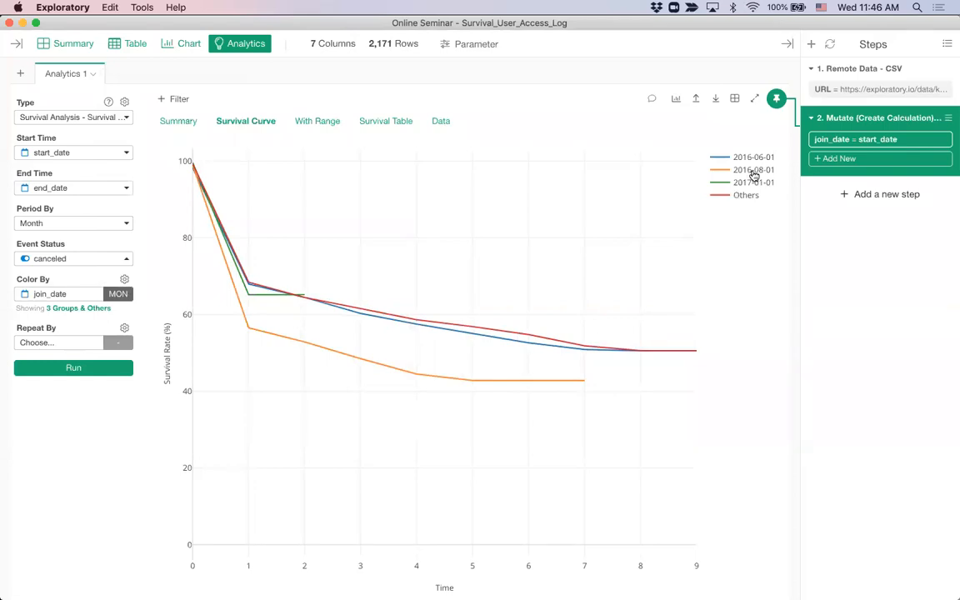
left_click(63, 308)
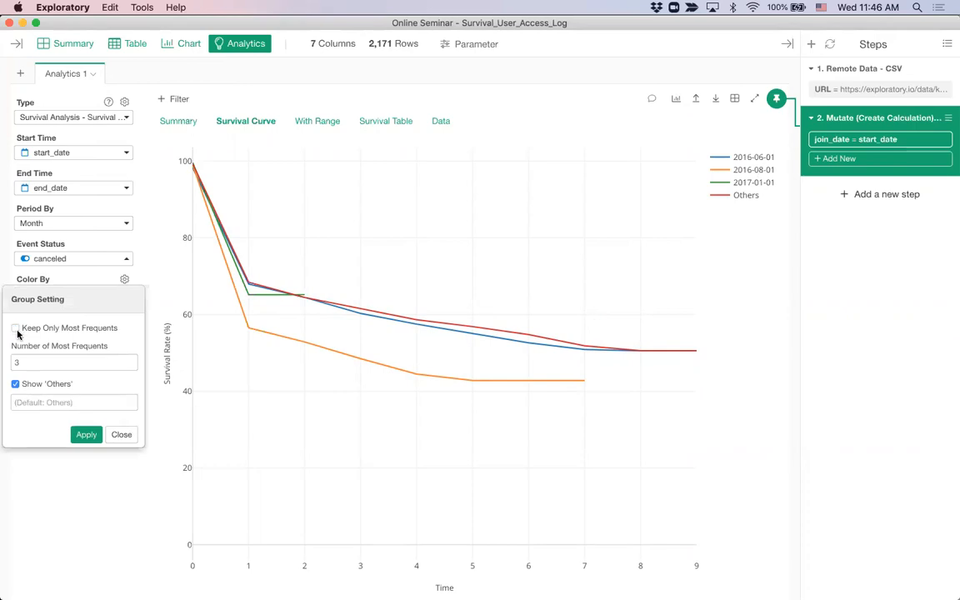
left_click(86, 435)
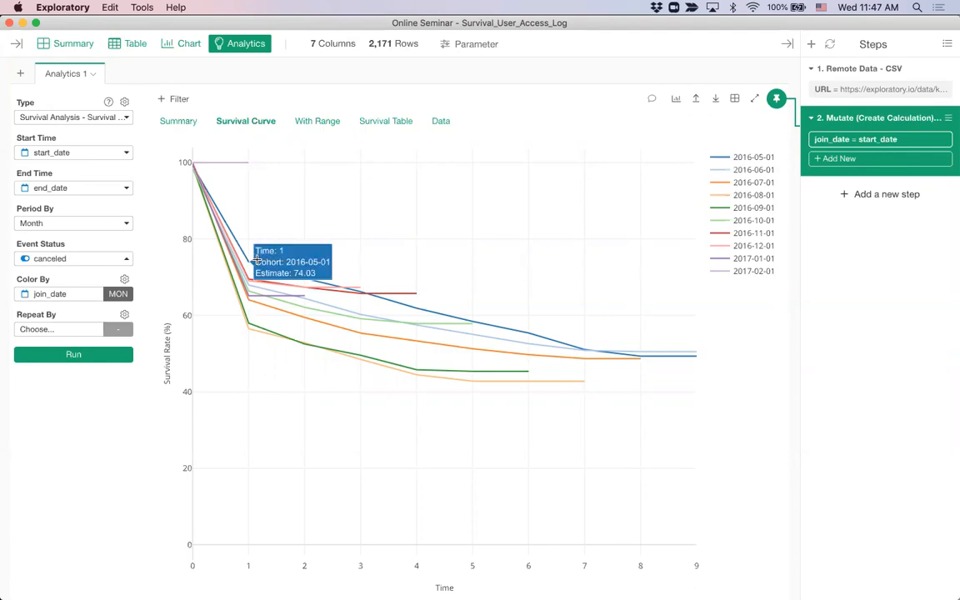
- Inspect the estimates along the monthly cohort curves and isolate the 2016-07-01 cohort, restoring all cohorts
mouse_move(247, 257)
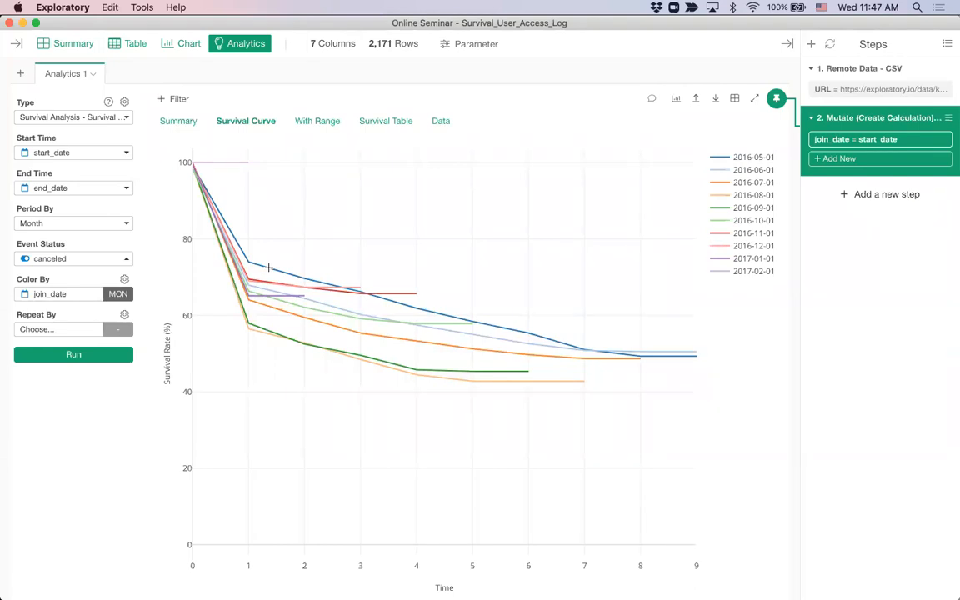
double_click(758, 163)
double_click(757, 163)
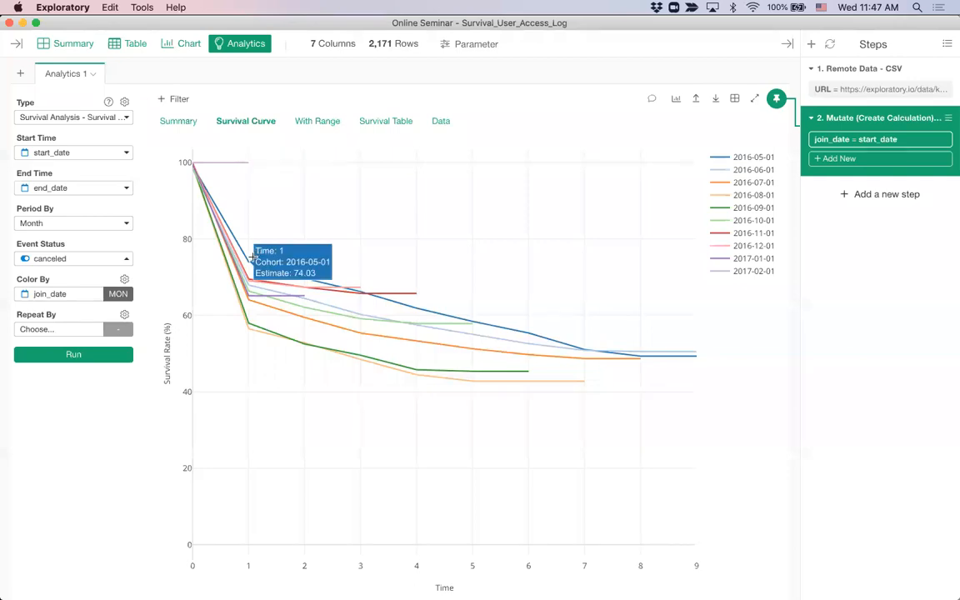
mouse_move(360, 289)
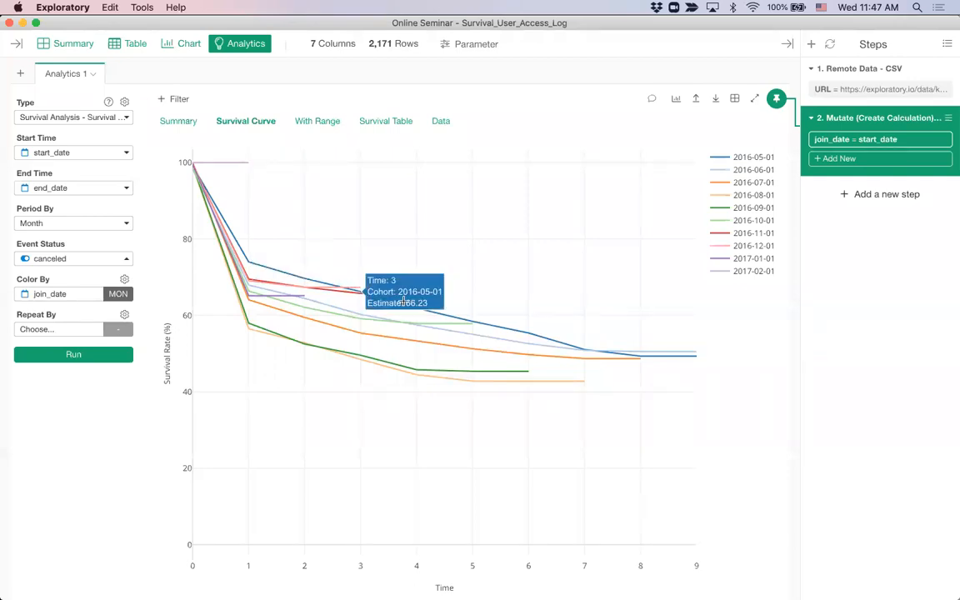
mouse_move(655, 353)
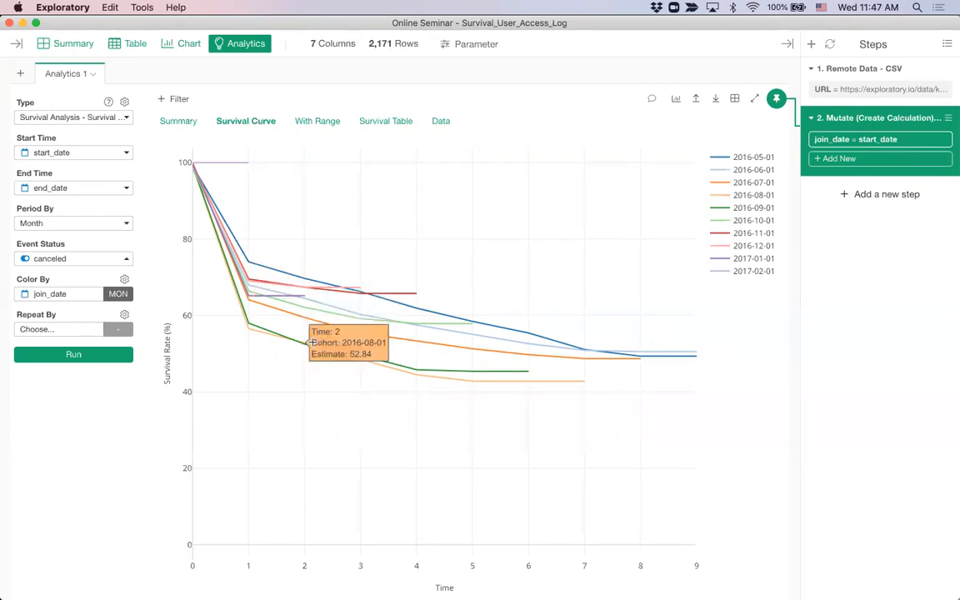
double_click(760, 186)
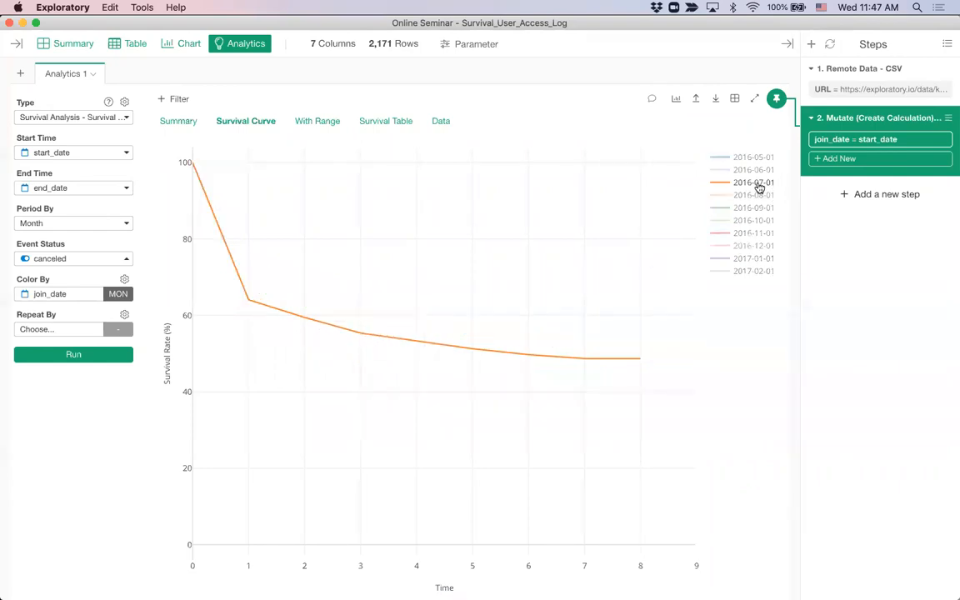
double_click(760, 185)
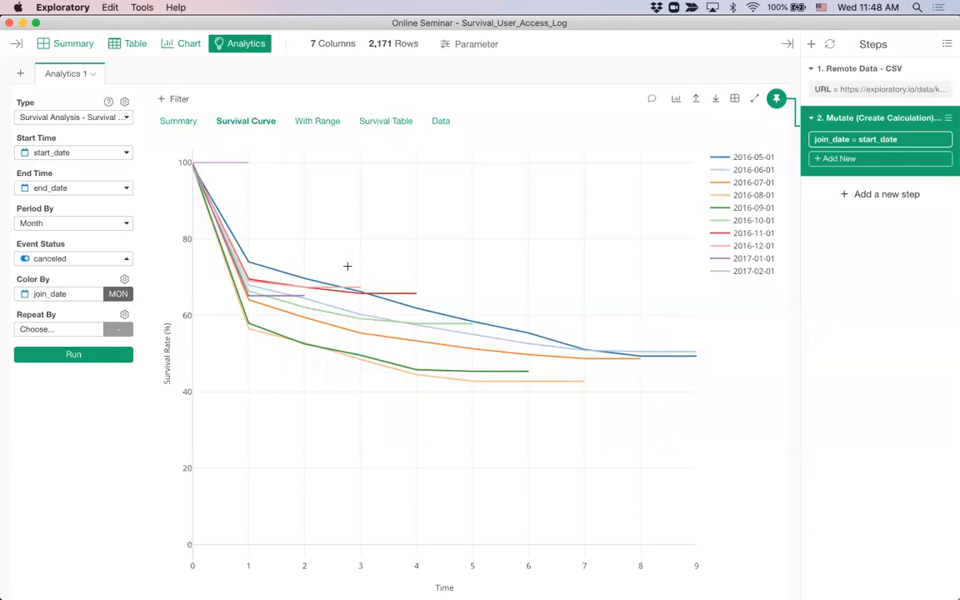
- Compare the monthly cohorts on the survival curves and in the Survival Table, and return to the curves
mouse_move(363, 333)
mouse_move(467, 319)
mouse_move(417, 339)
mouse_move(344, 377)
left_click(385, 122)
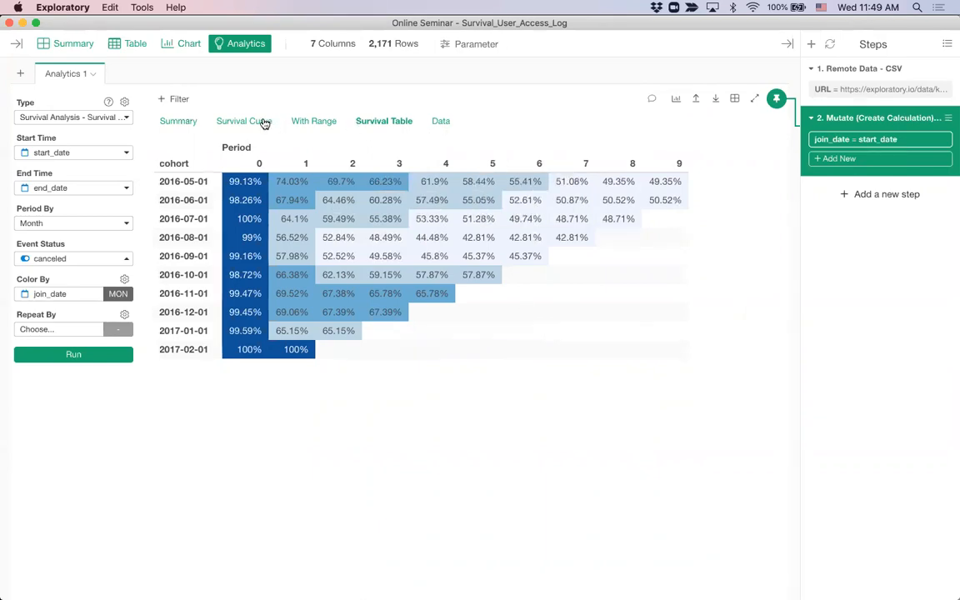
left_click(264, 124)
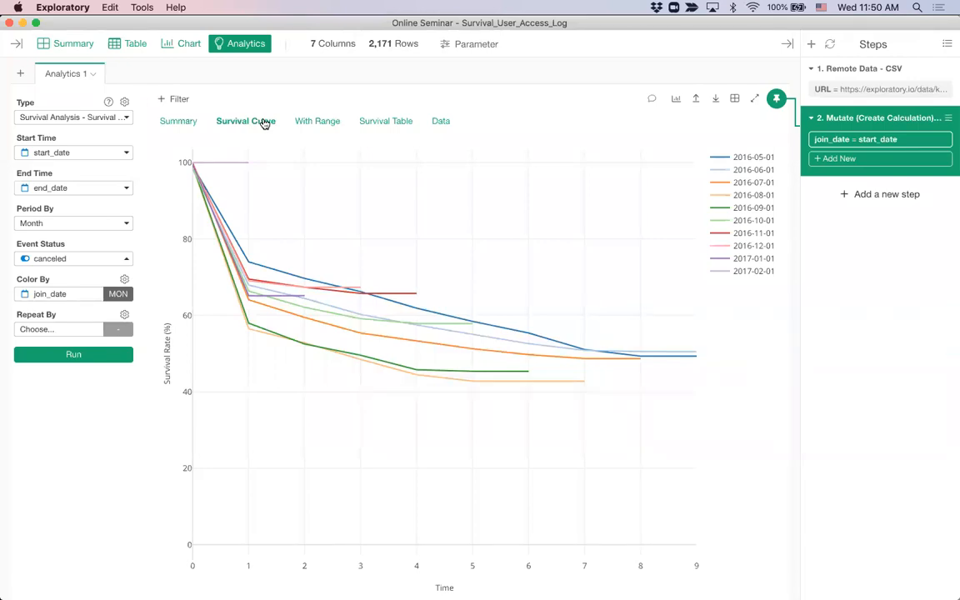
- Repeat the survival curves by os, run the analysis, and compare the cohort estimates for Windows and Mac
left_click(61, 332)
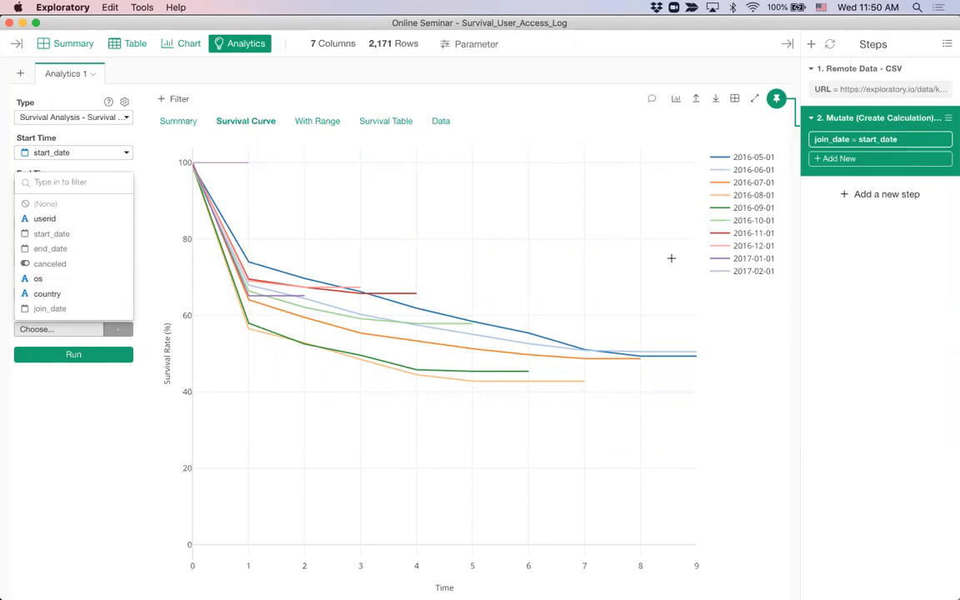
left_click(39, 278)
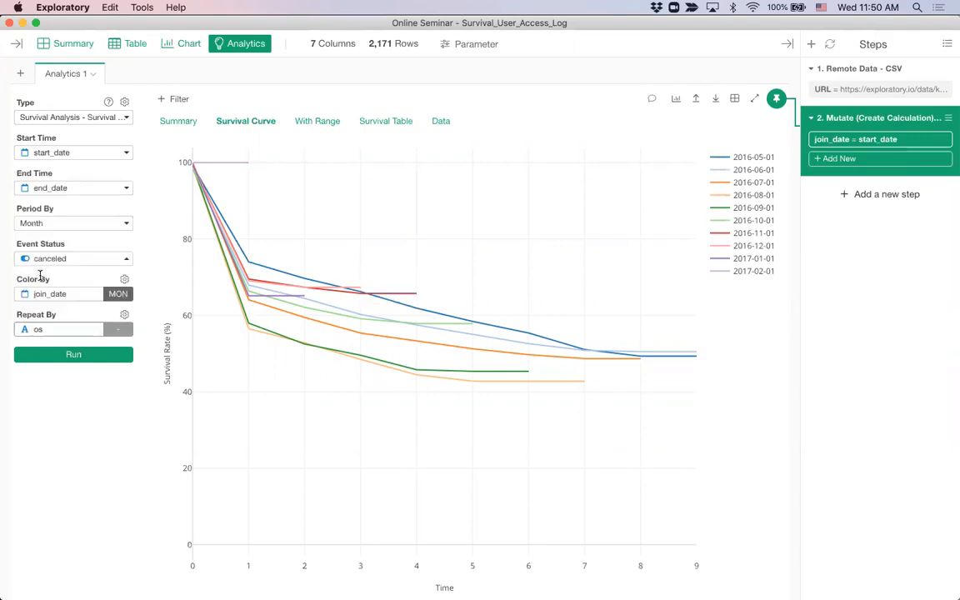
left_click(68, 359)
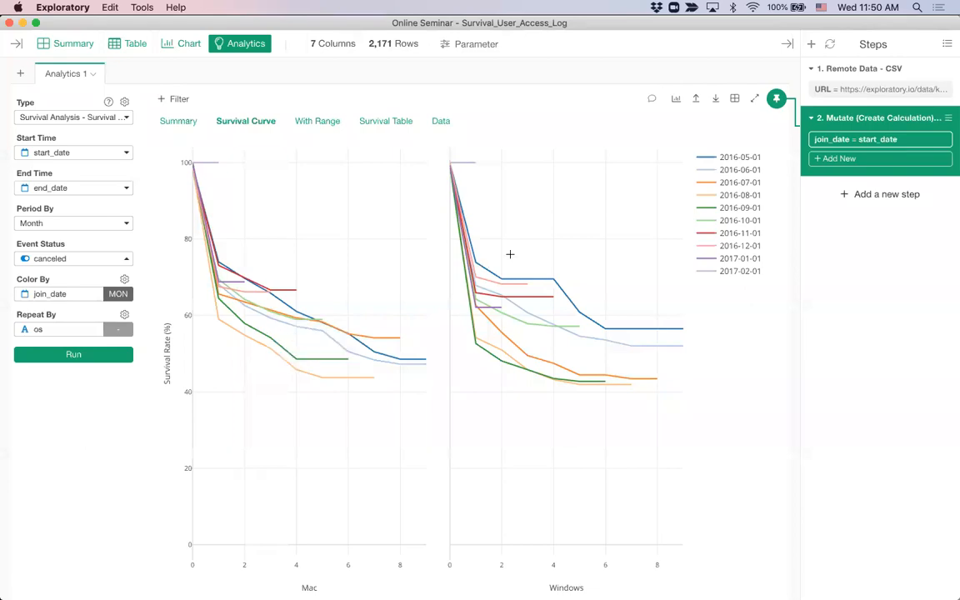
mouse_move(553, 274)
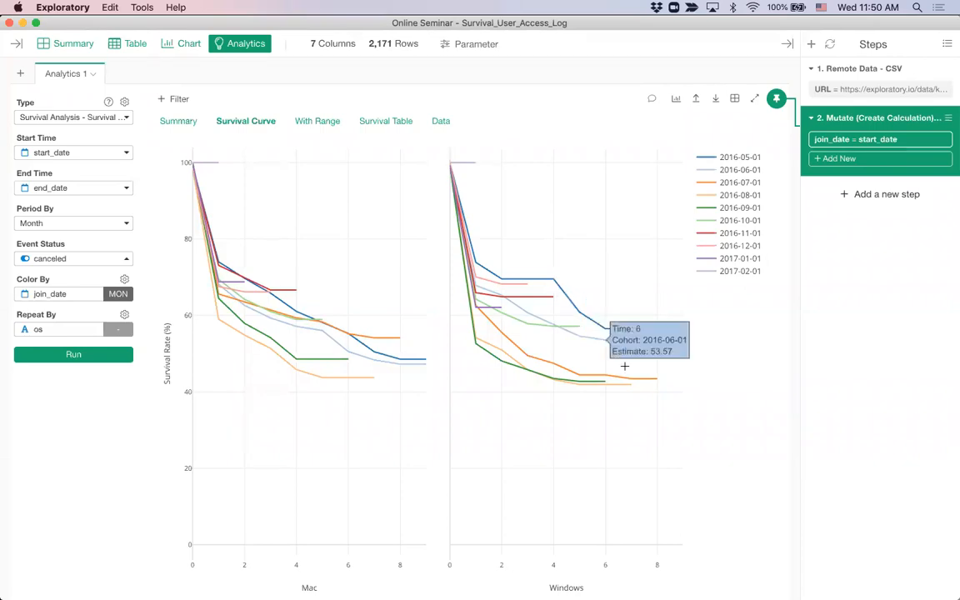
mouse_move(656, 379)
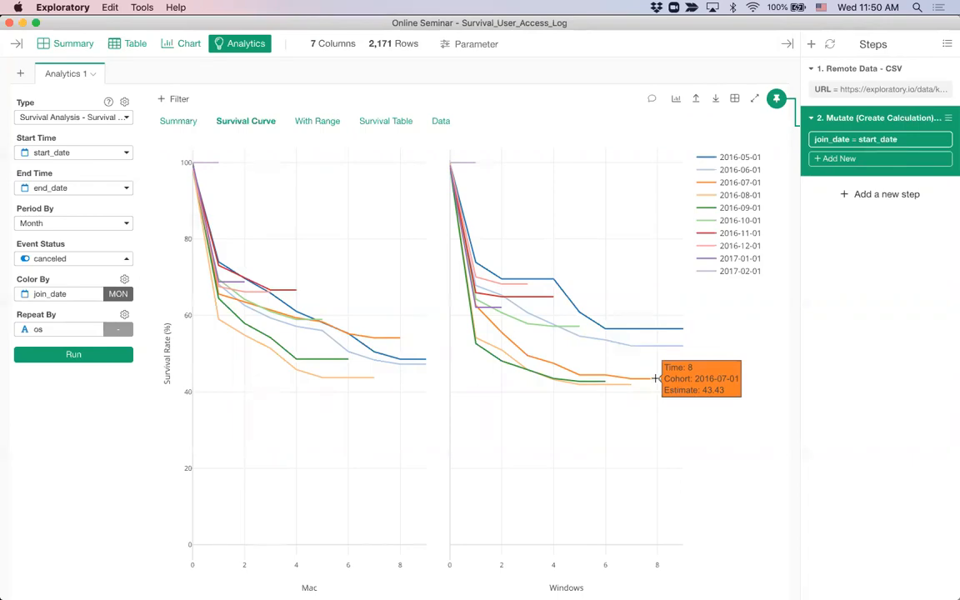
mouse_move(403, 337)
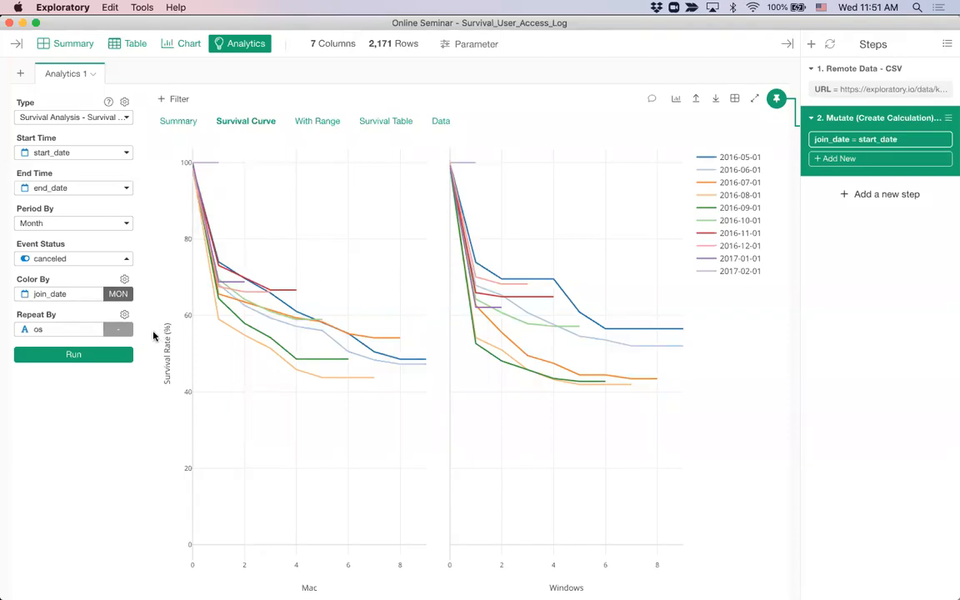
- Change Repeat By to country, run the analysis, and look through the per-country curves
left_click(64, 329)
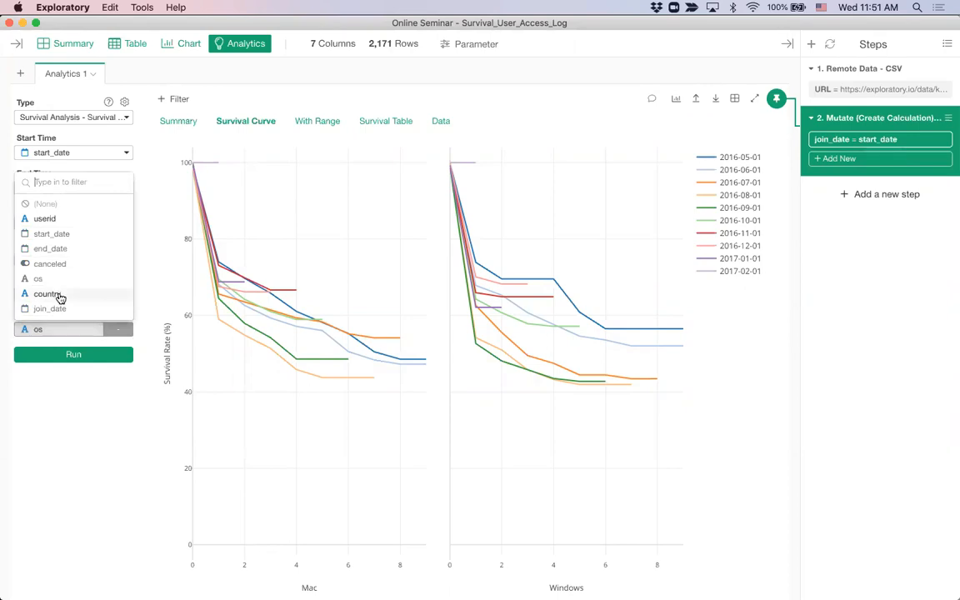
left_click(63, 297)
left_click(89, 358)
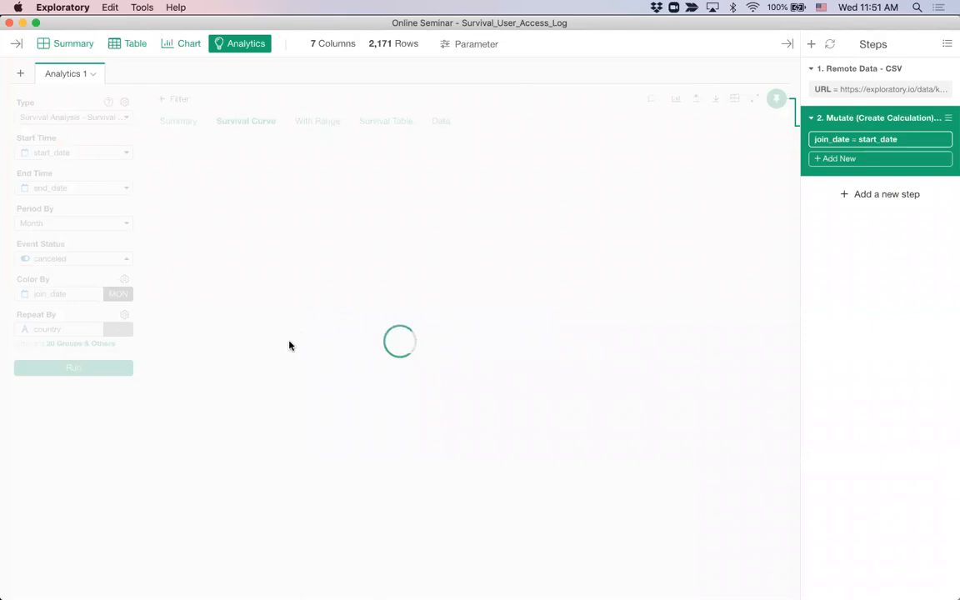
scroll(84, 346, "down", 5)
- Limit the Repeat By country groups to the 3 most frequent and apply the setting
left_click(84, 347)
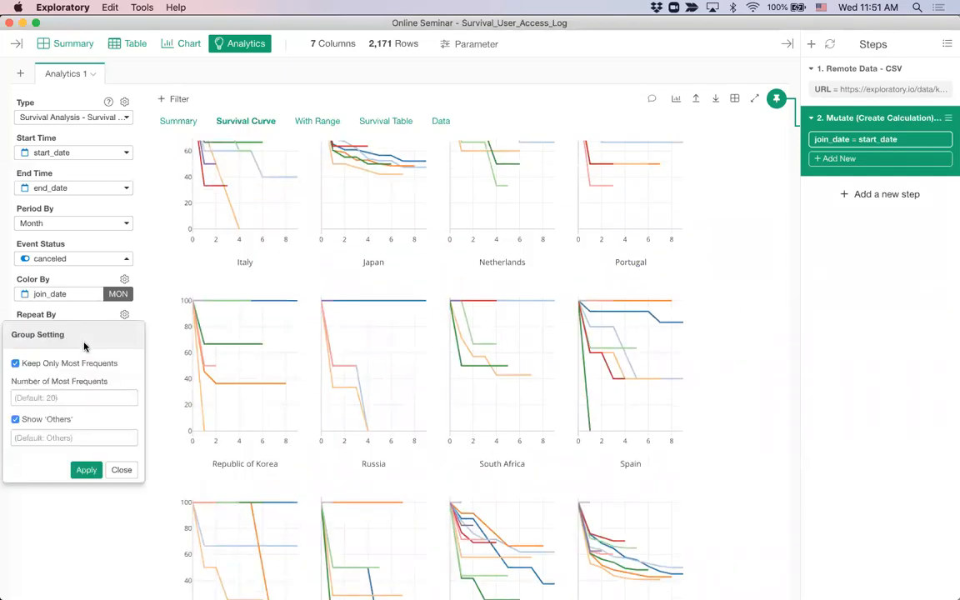
left_click(29, 398)
type("5")
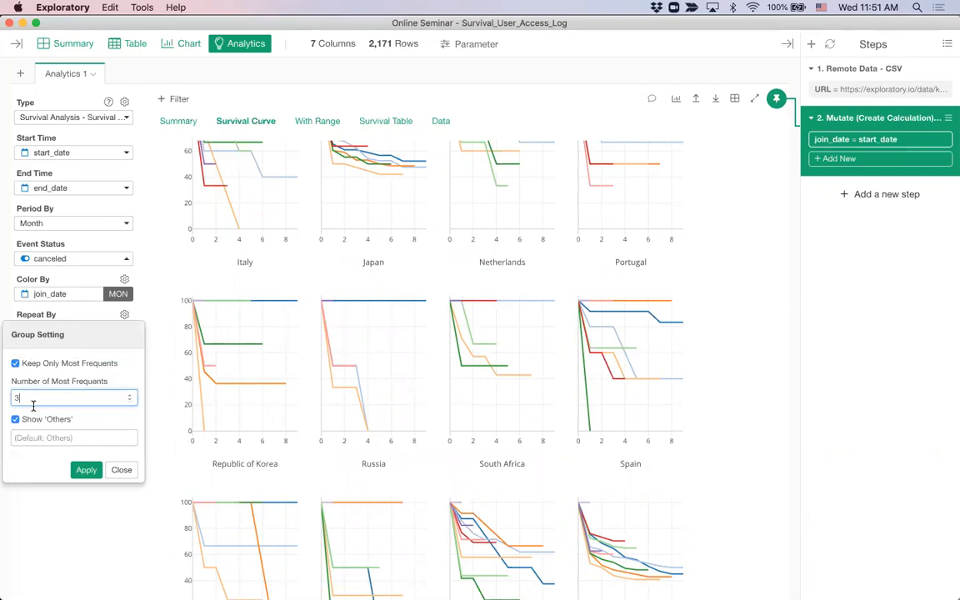
left_click(83, 469)
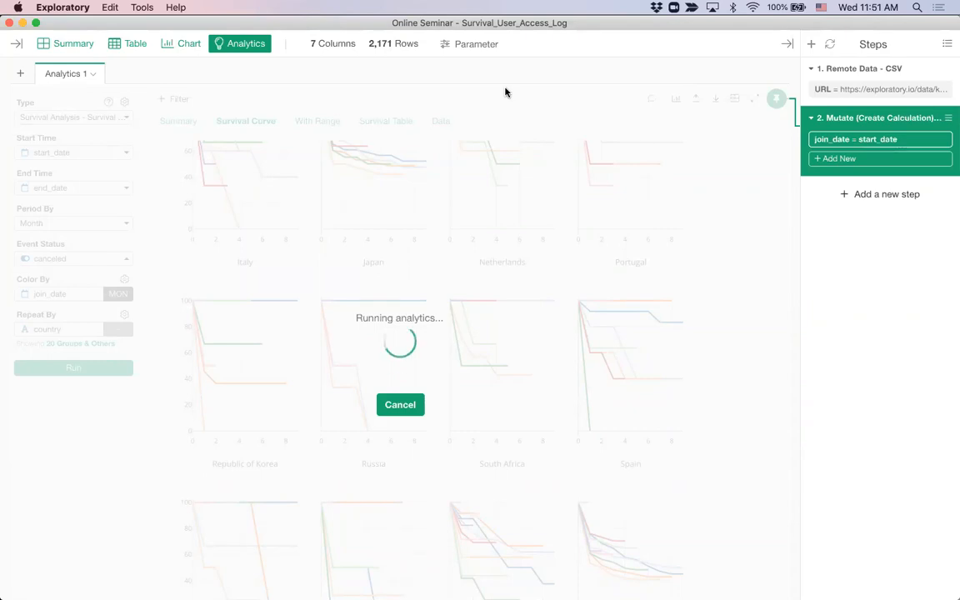
left_click(125, 316)
left_click(125, 316)
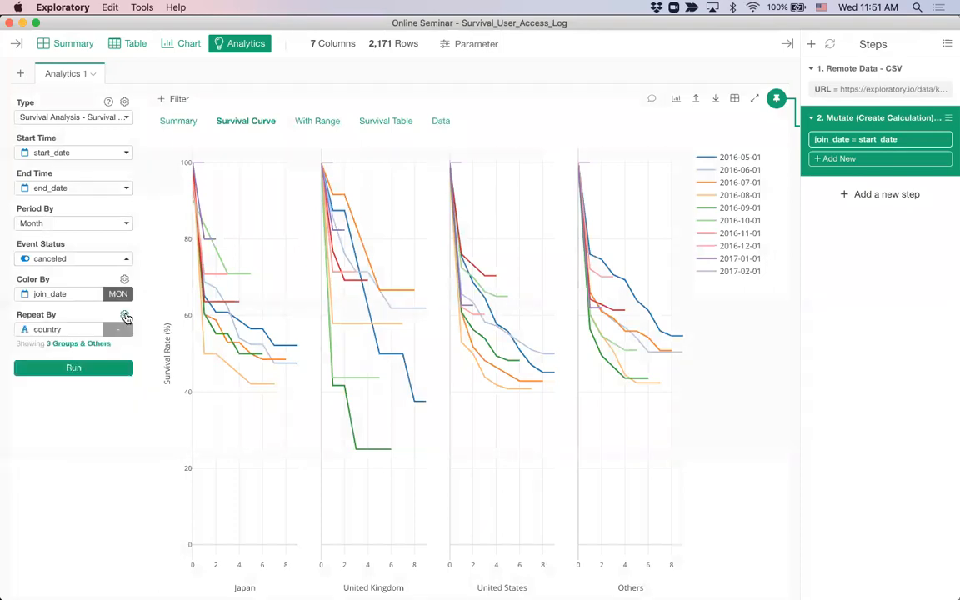
- Arrange the repeated country charts in 2 columns through the chart's Repeat By settings and apply the change
left_click(680, 99)
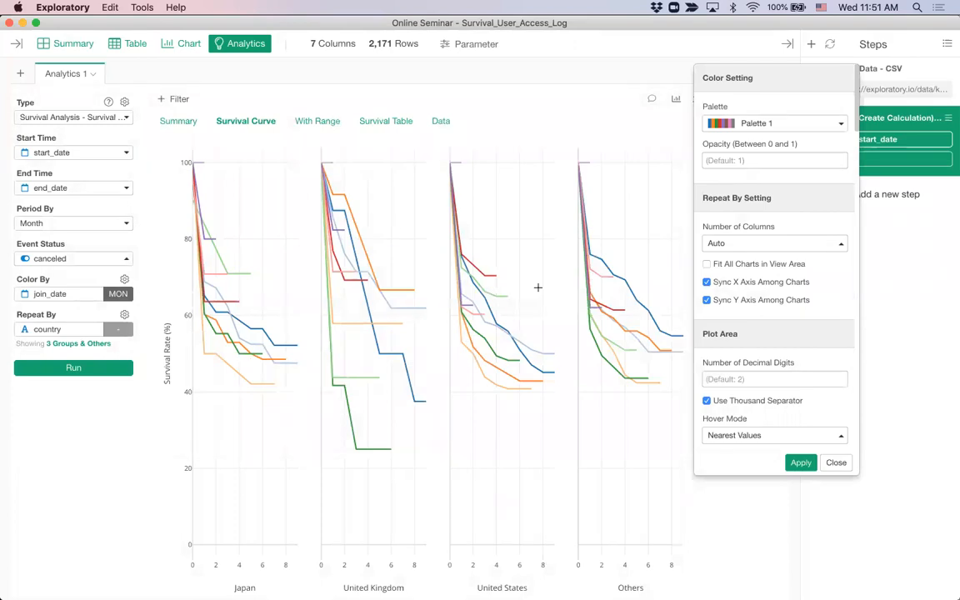
left_click(803, 242)
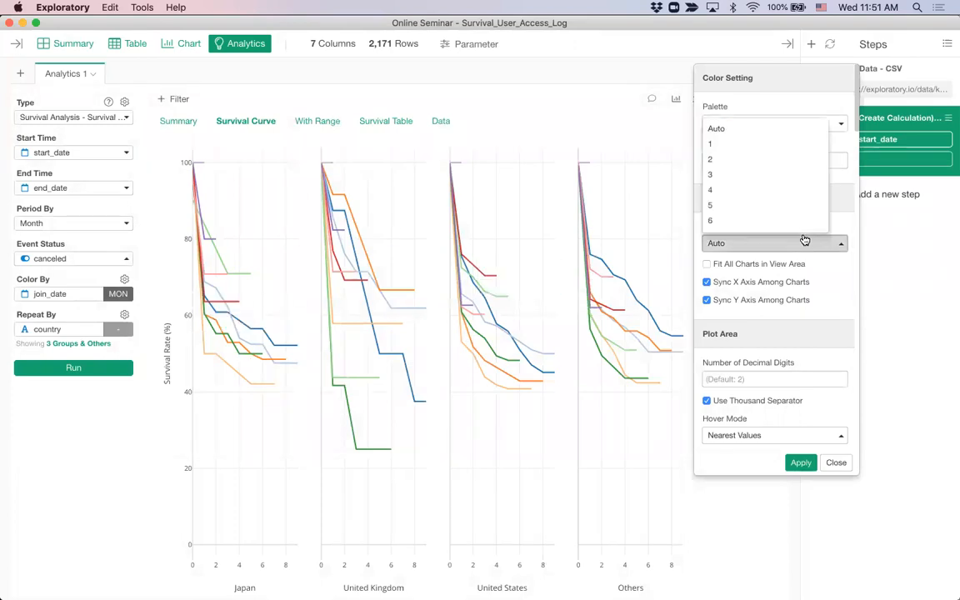
left_click(750, 160)
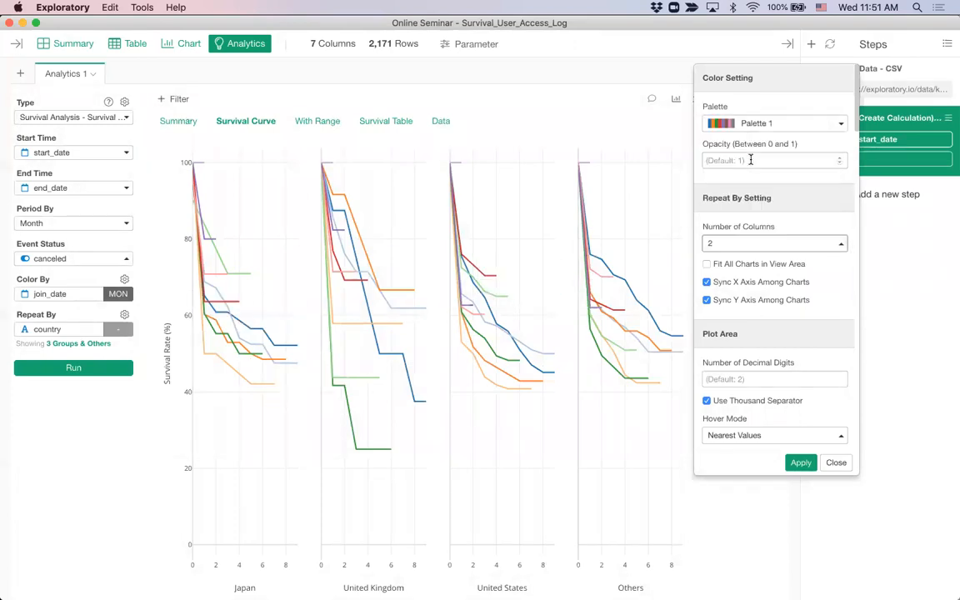
left_click(801, 463)
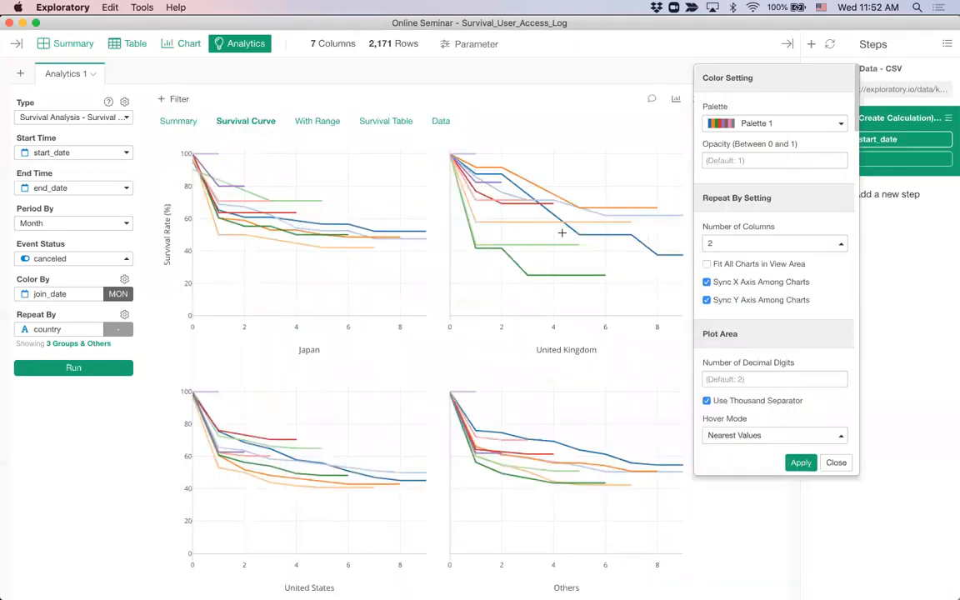
left_click(836, 463)
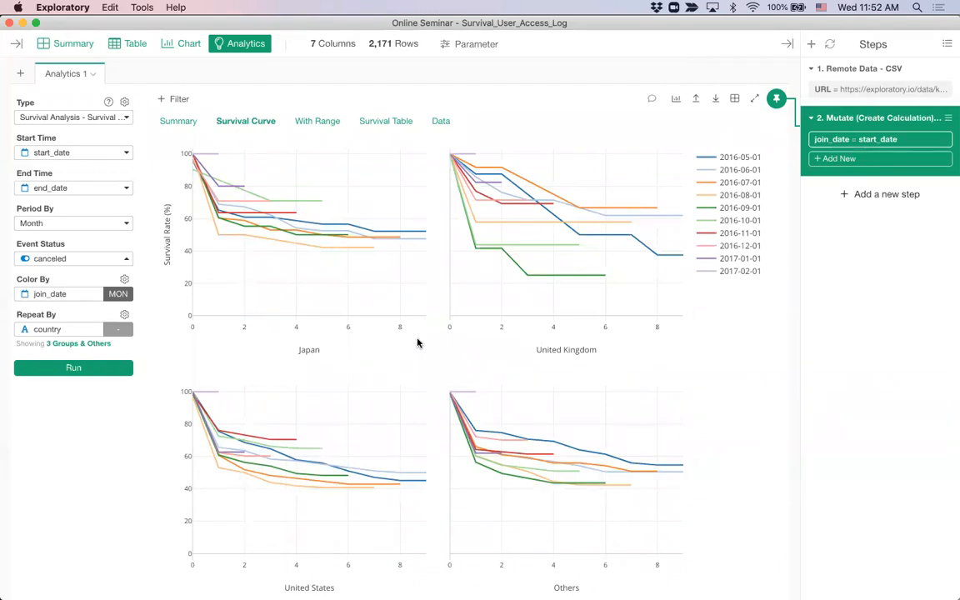
- Compare the per-country Log-Rank Test results, sorted by P Value, with the join-month survival curves for each country
mouse_move(571, 280)
left_click(182, 124)
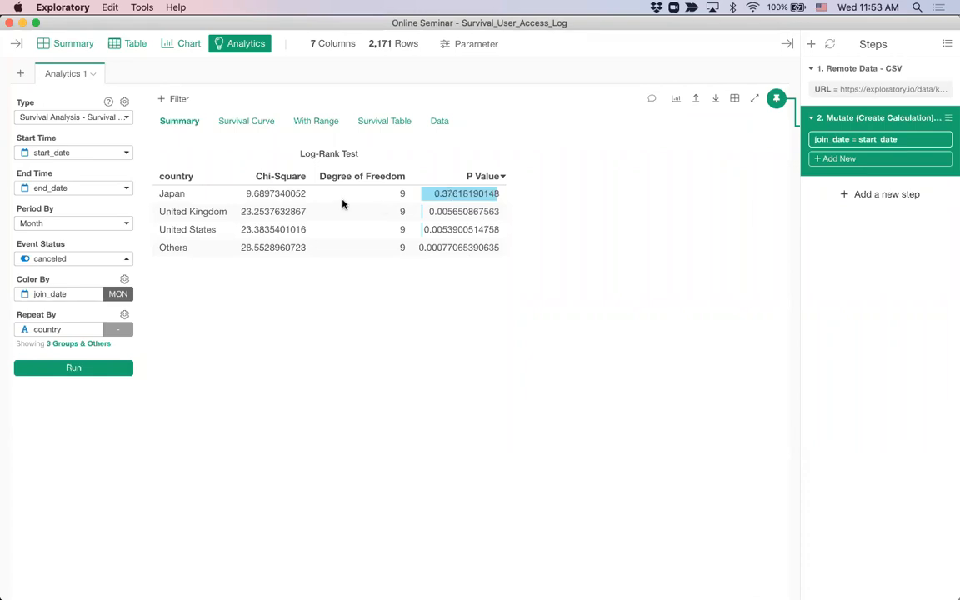
left_click(271, 123)
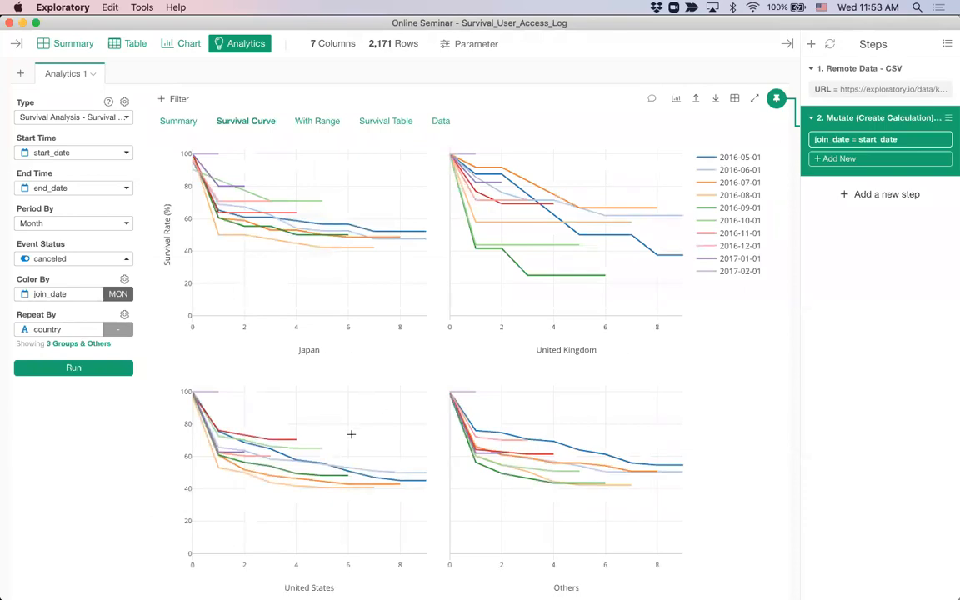
mouse_move(252, 198)
mouse_move(272, 211)
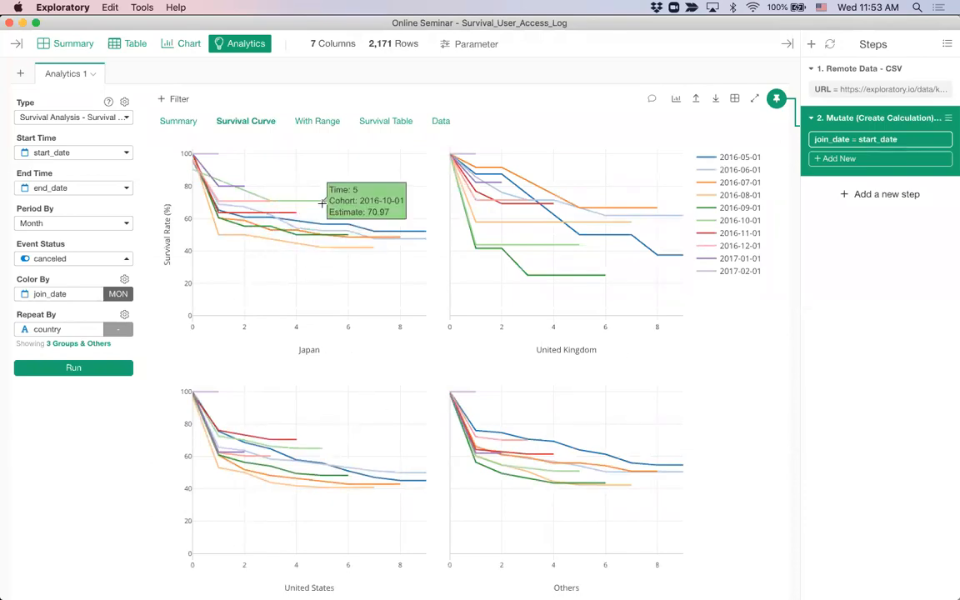
left_click(169, 123)
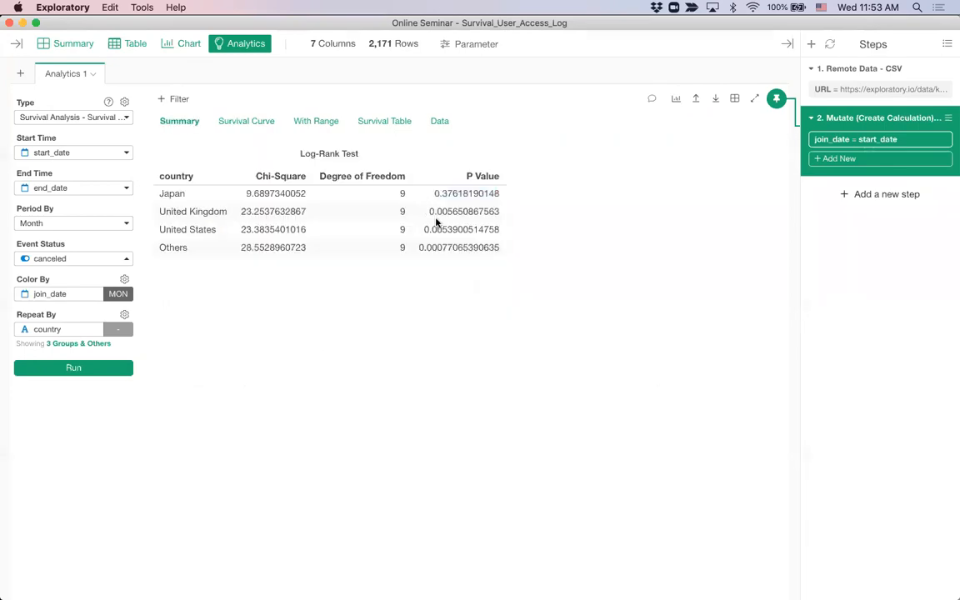
left_click(488, 176)
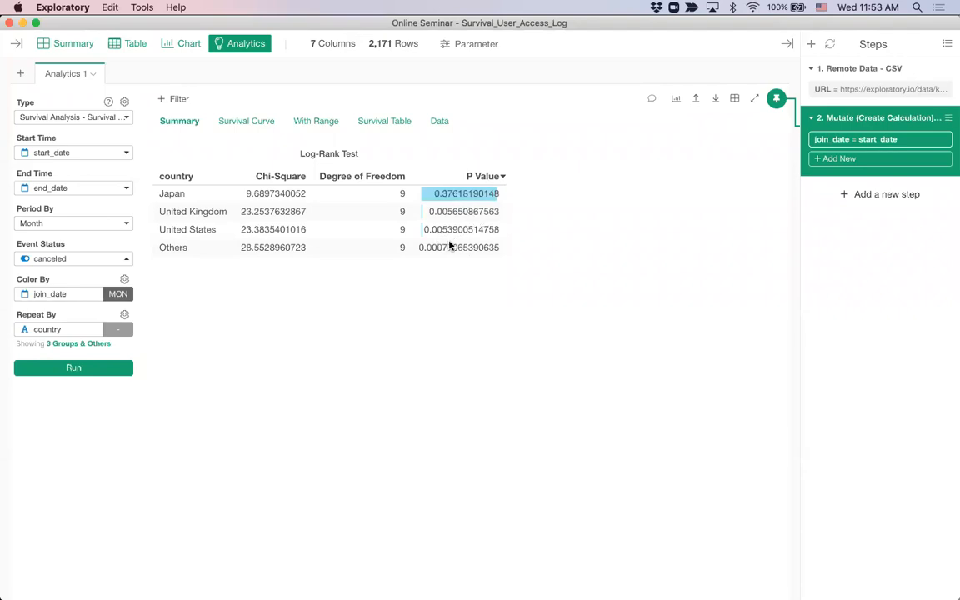
left_click(254, 126)
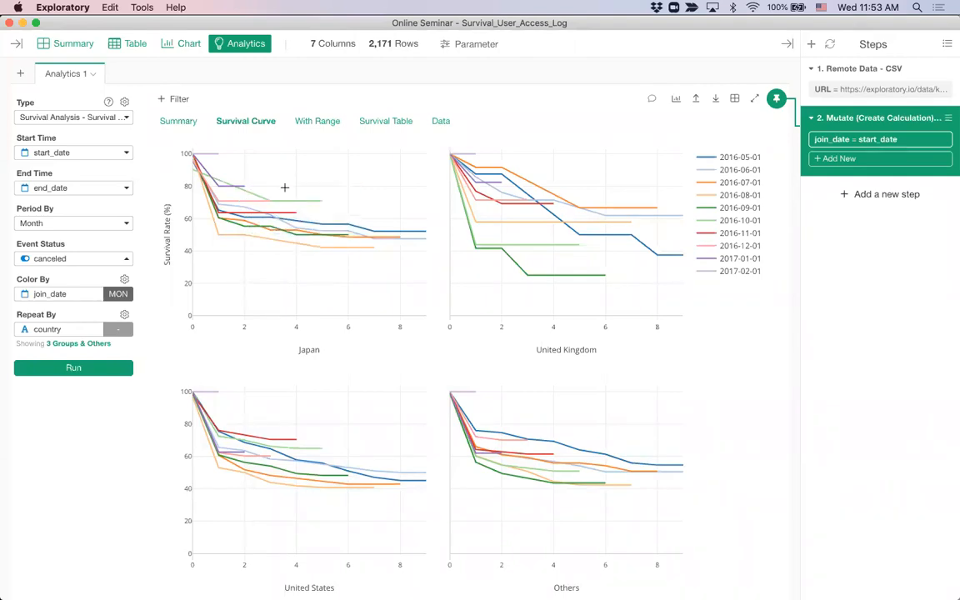
- Clear the Repeat By column, color the survival curves by os, and run the analysis to compare Mac and Windows
left_click(59, 332)
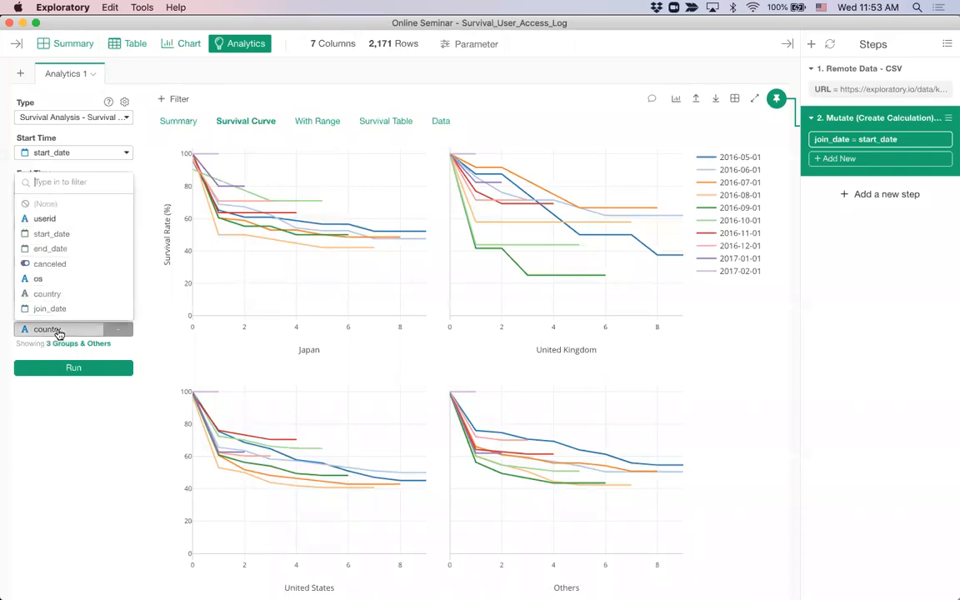
left_click(55, 203)
left_click(55, 294)
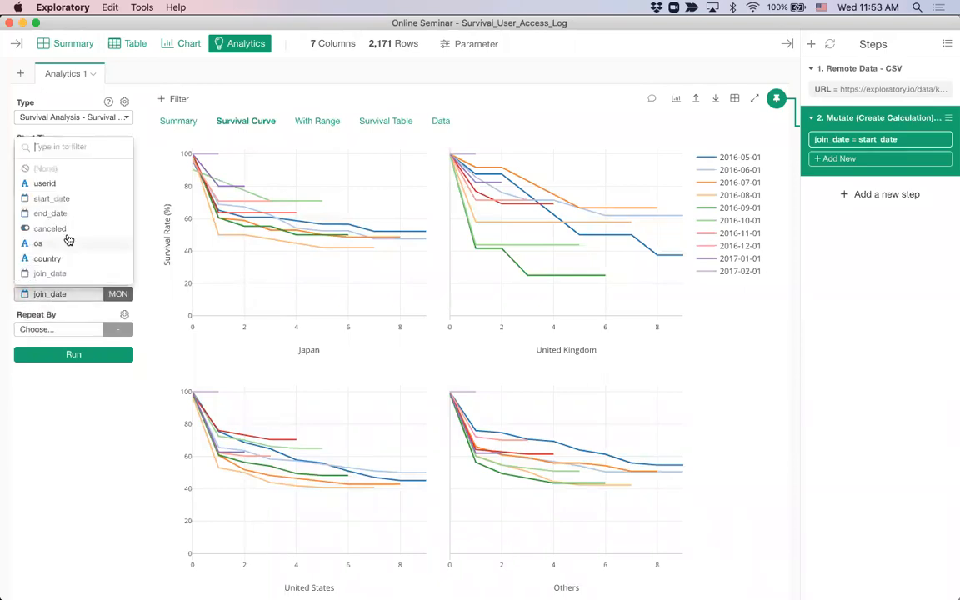
left_click(67, 243)
left_click(74, 356)
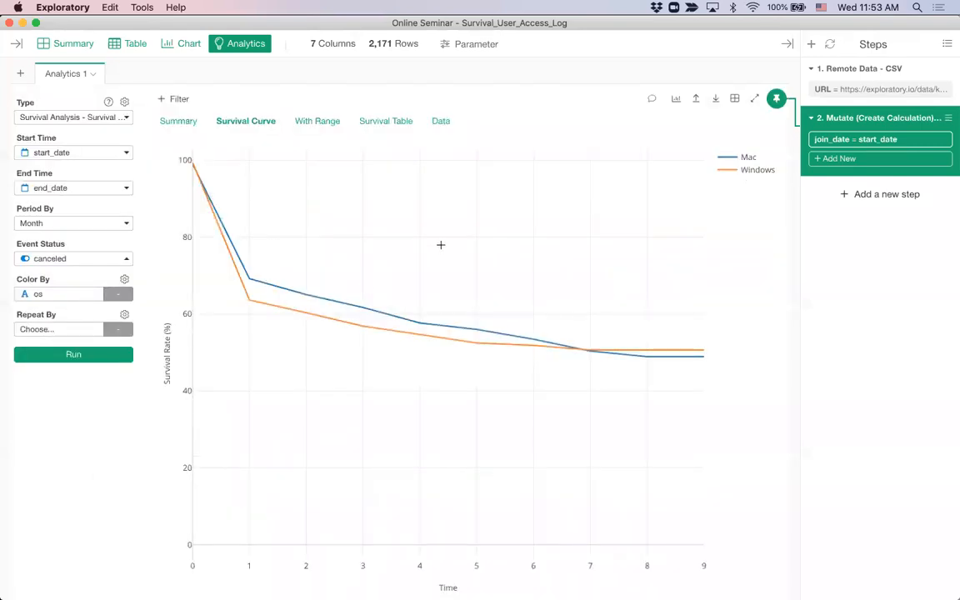
mouse_move(259, 276)
mouse_move(253, 308)
- Open the survival_users data frame and show its rows in the Table view
left_click(16, 43)
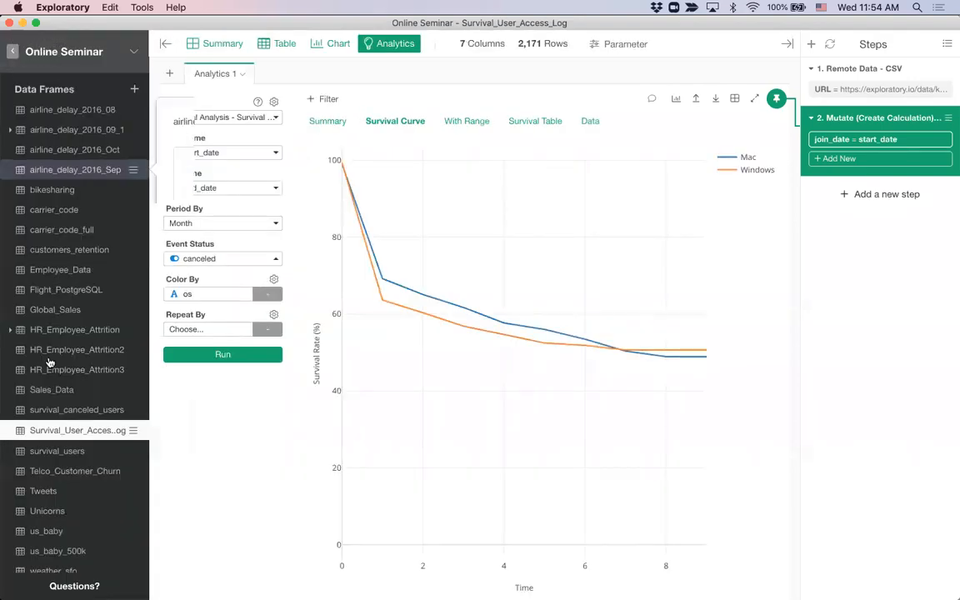
scroll(79, 390, "down", 3)
left_click(60, 383)
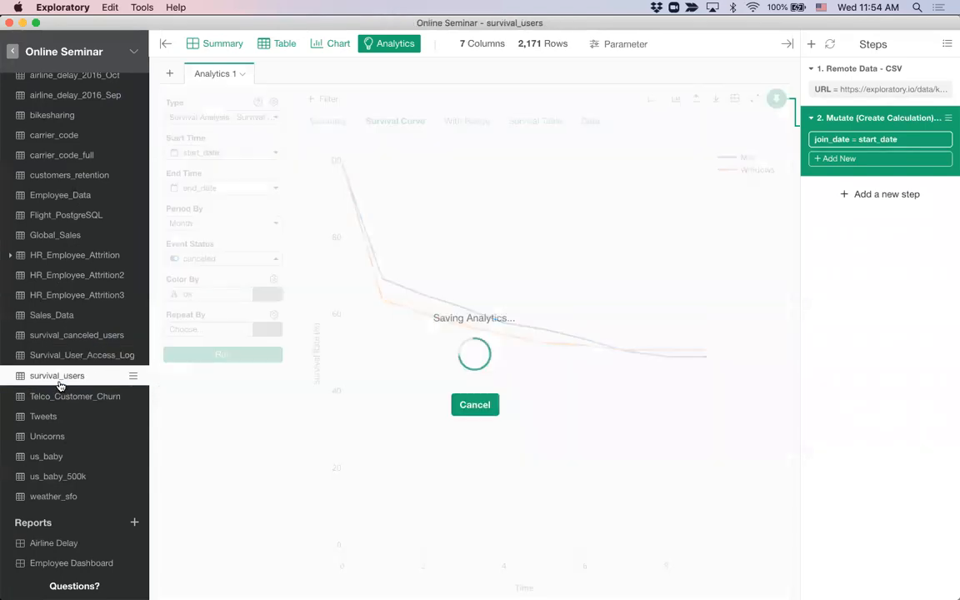
left_click(165, 46)
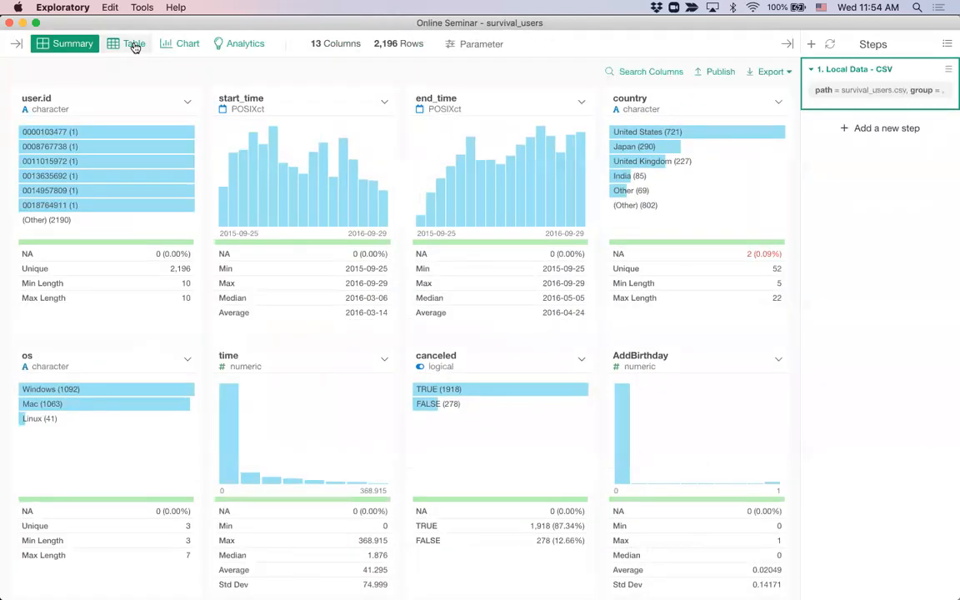
left_click(131, 44)
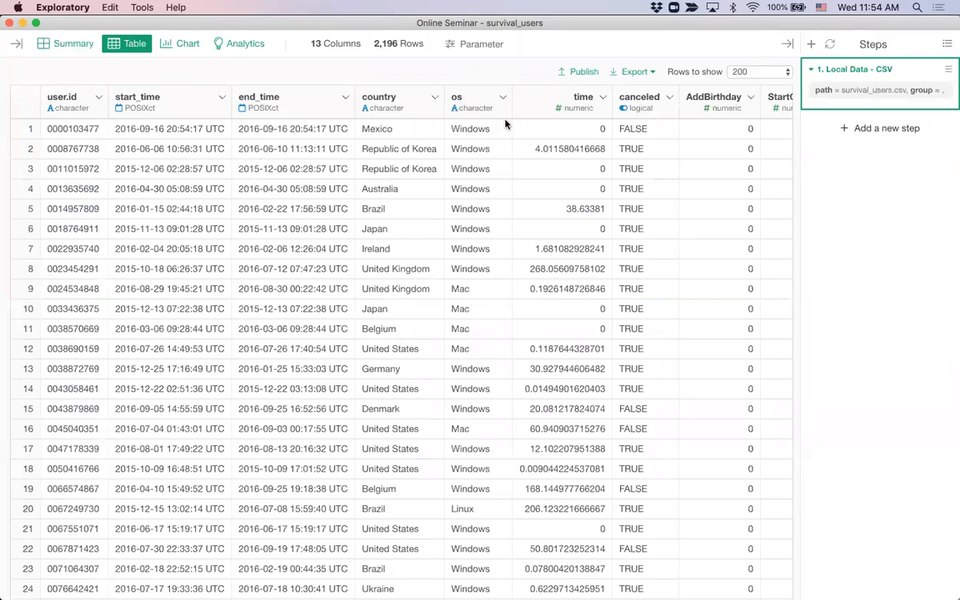
- Examine the canceled column and the 0/1 feature-usage columns such as AddBirthday, ReceiveFriendRequest and TimeLinePostLiked
left_click(635, 109)
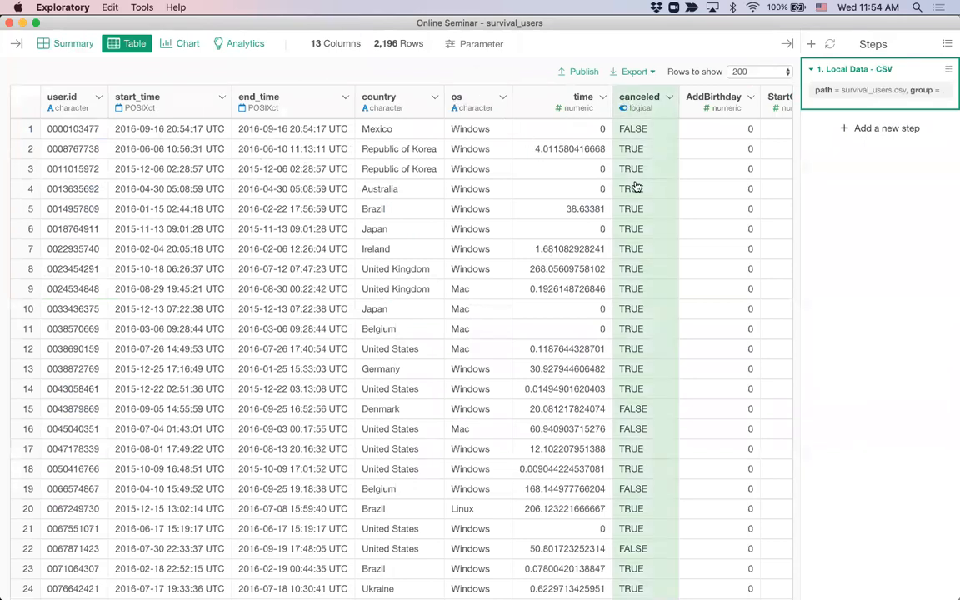
scroll(633, 200, "right", 5)
scroll(633, 205, "right", 5)
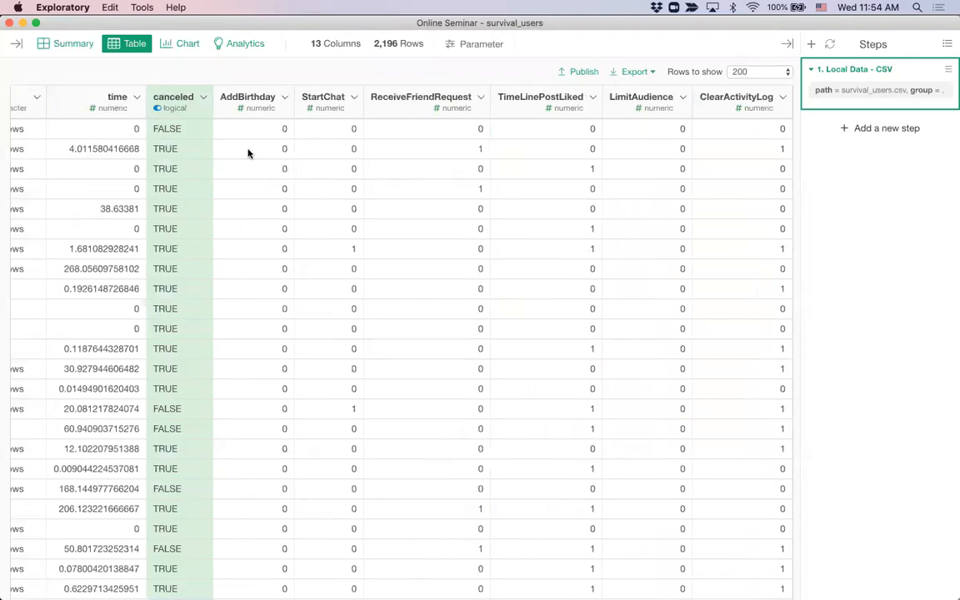
left_click(241, 91)
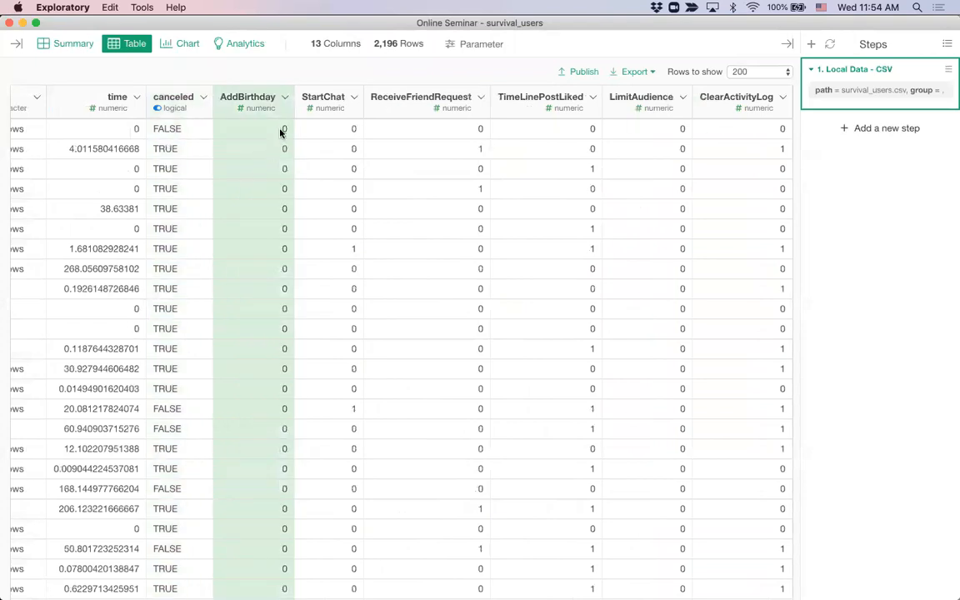
left_click(238, 97)
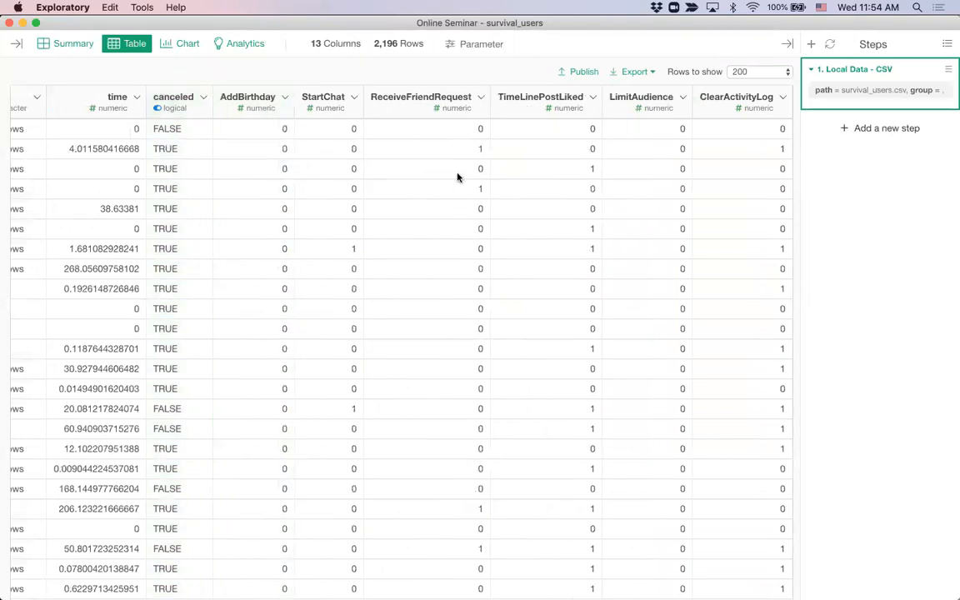
left_click(400, 100)
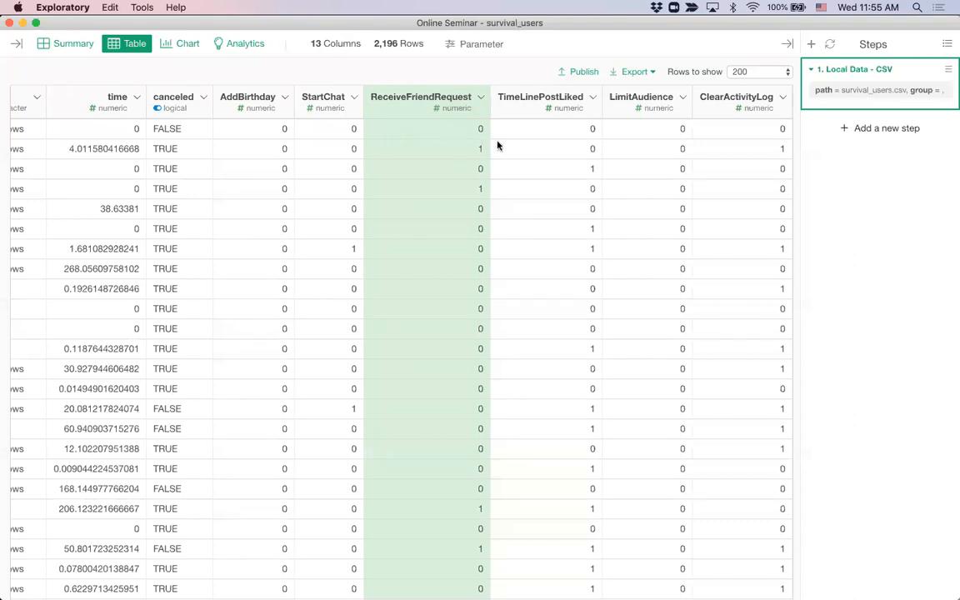
left_click(566, 103)
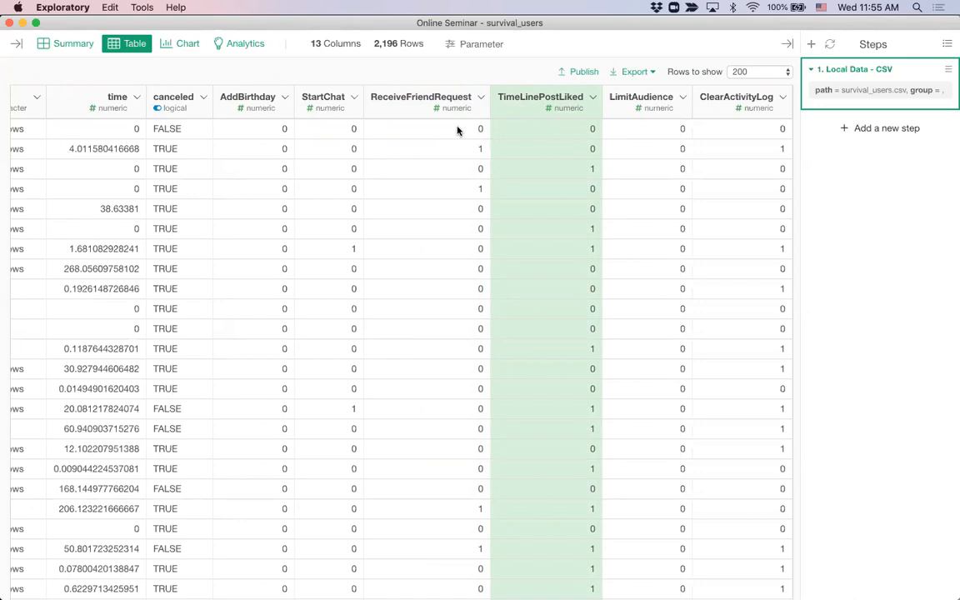
scroll(587, 250, "down", 5)
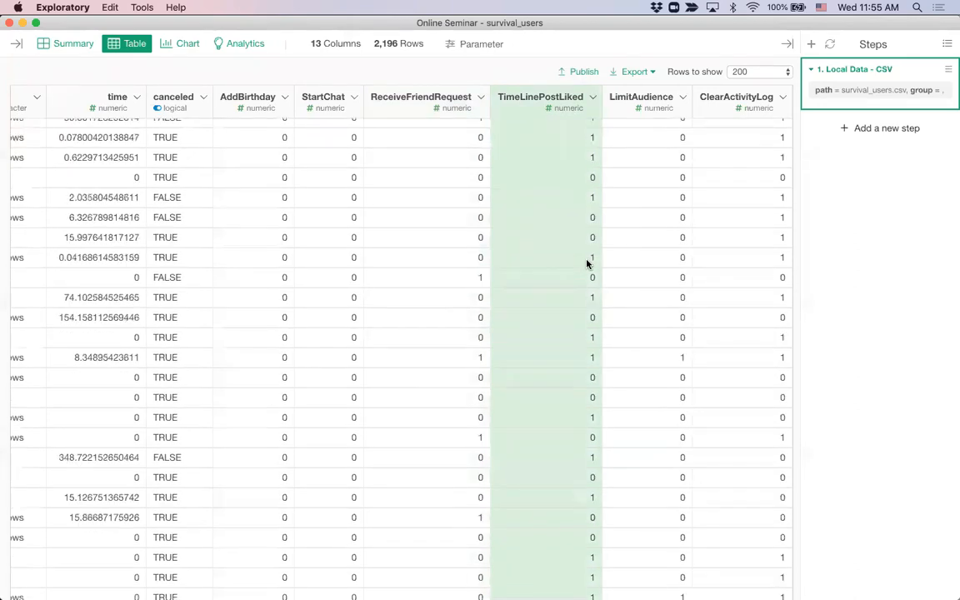
scroll(590, 275, "up", 5)
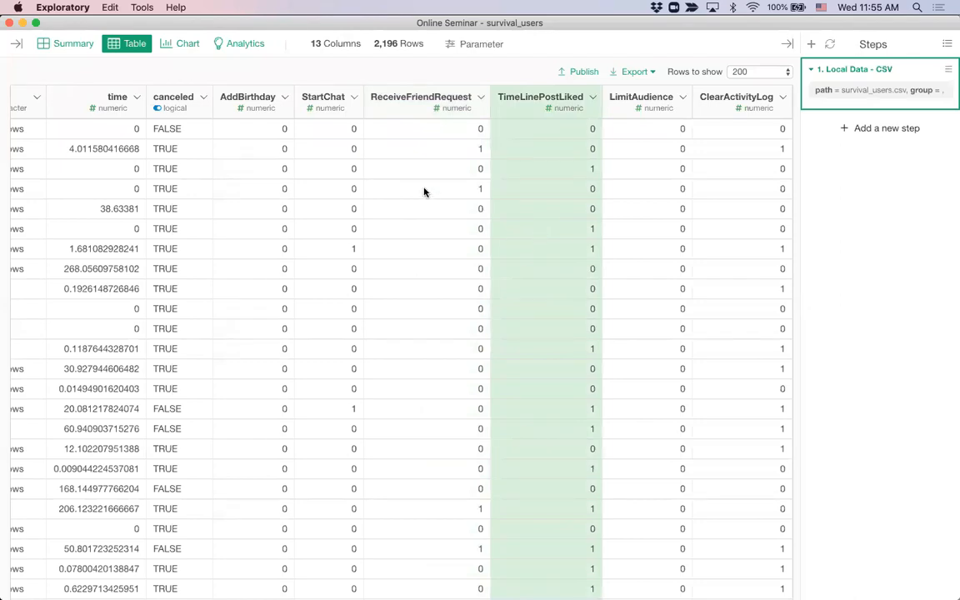
scroll(351, 251, "left", 10)
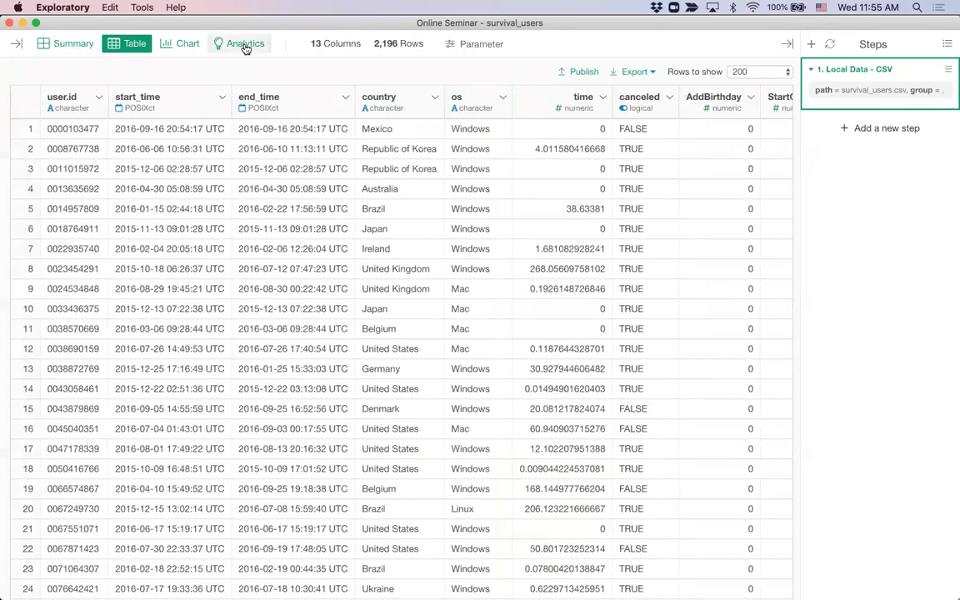
- Set up a Survival Curve analysis on survival_users with start_time as Start Time and end_time as End Time
left_click(245, 49)
left_click(54, 117)
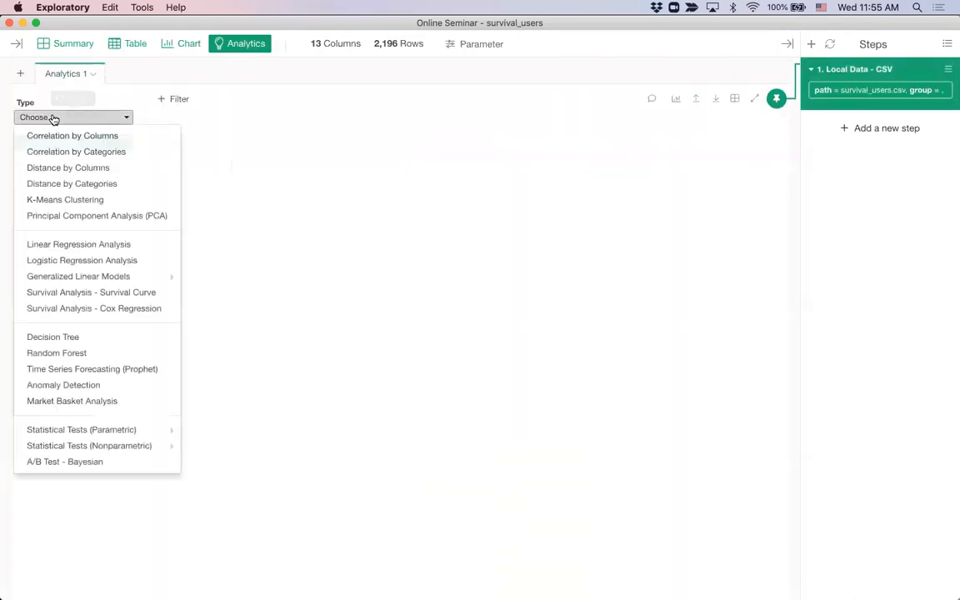
left_click(100, 293)
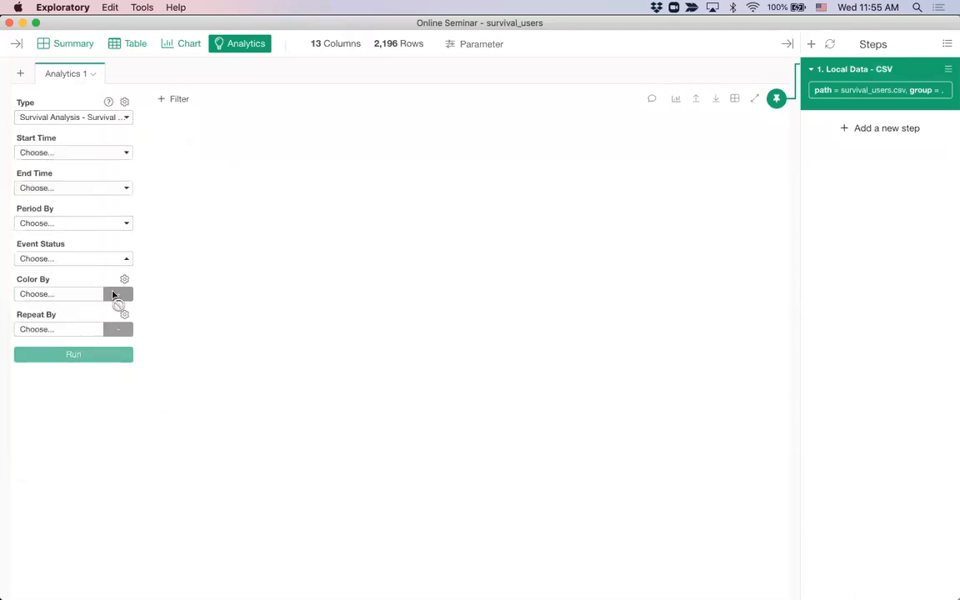
left_click(67, 156)
left_click(73, 224)
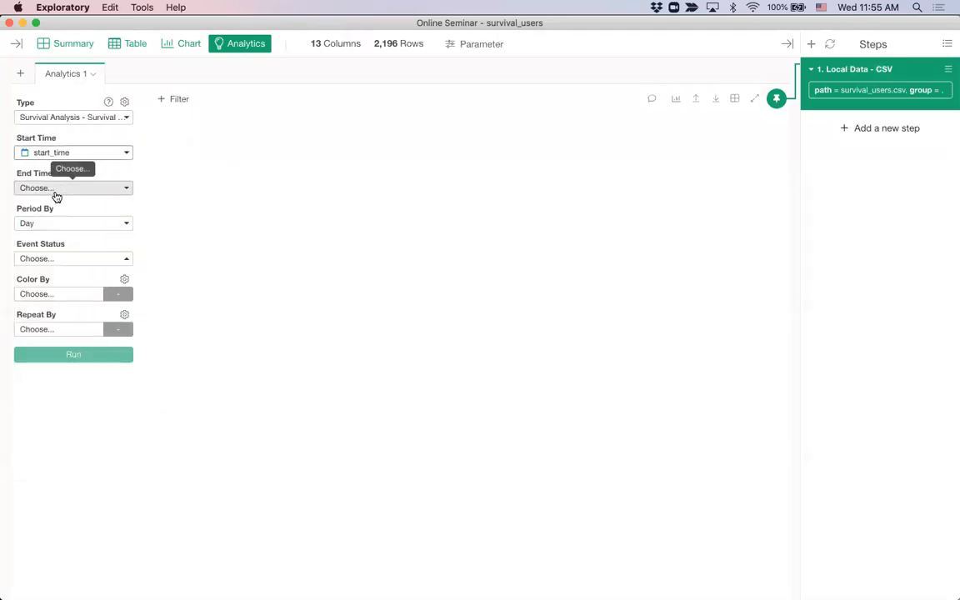
left_click(56, 190)
left_click(69, 275)
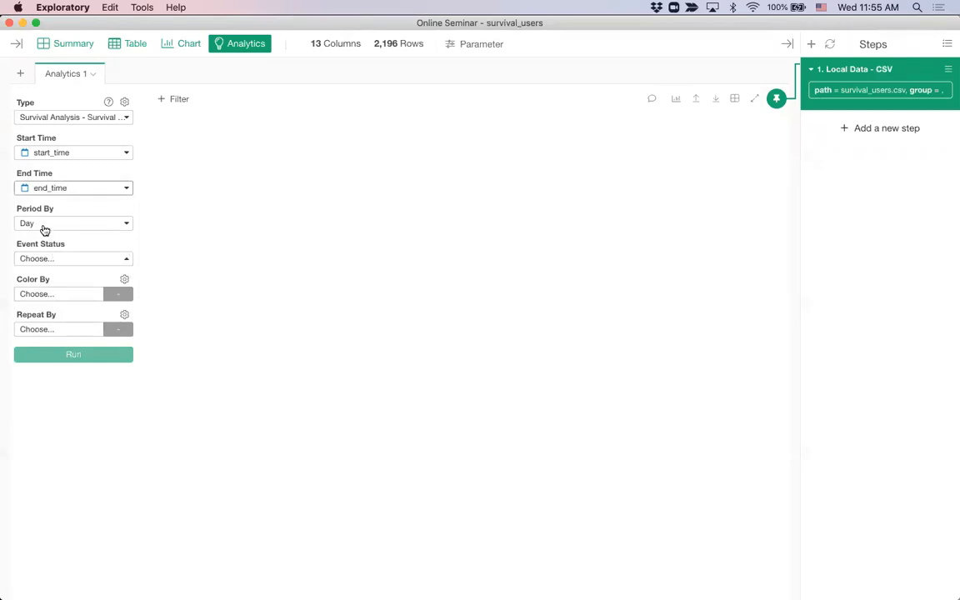
- Set Period By to Month, Event Status to canceled and Color By to AddBirthday for the survival analysis
left_click(44, 228)
left_click(77, 290)
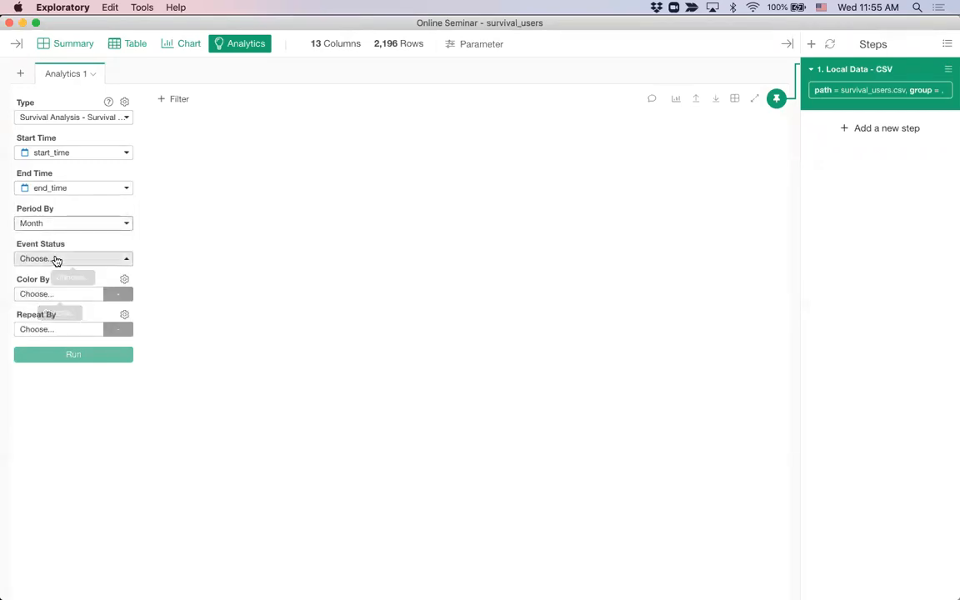
left_click(56, 259)
left_click(62, 167)
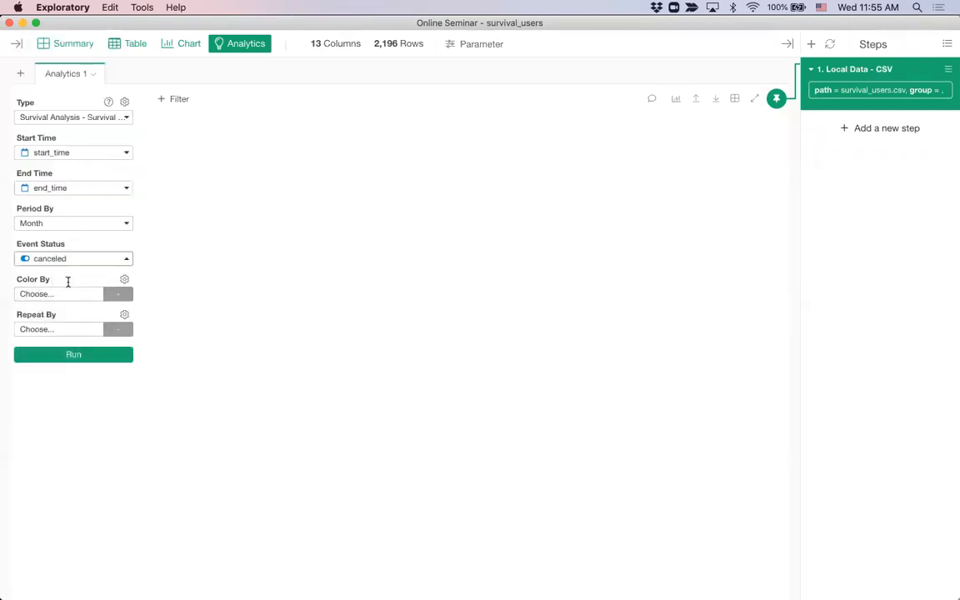
left_click(69, 298)
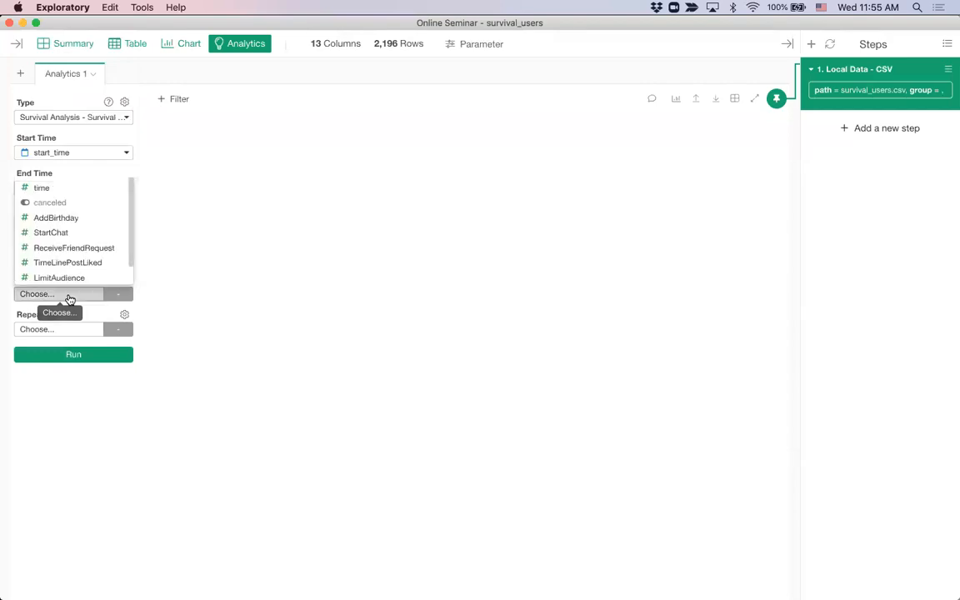
left_click(91, 220)
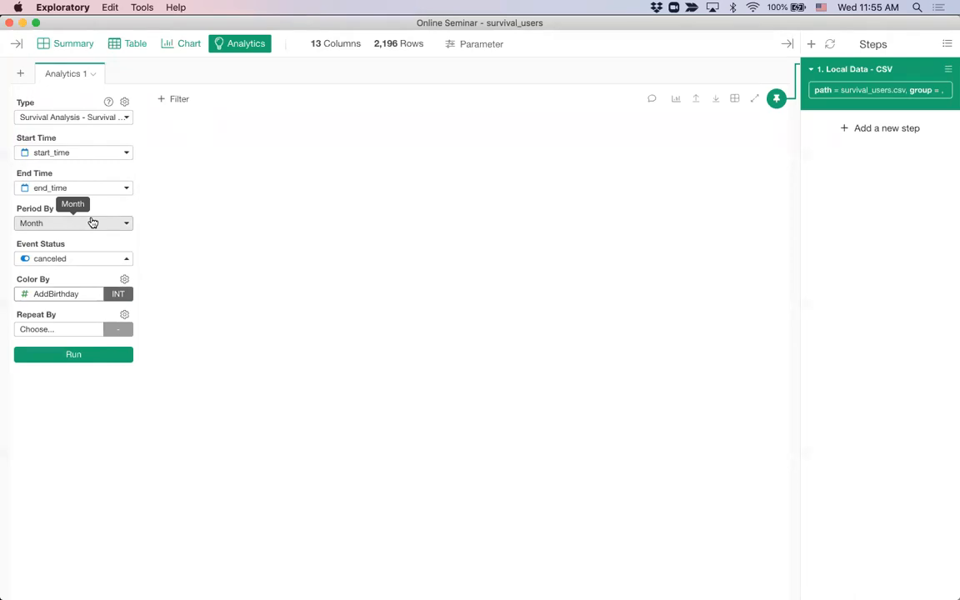
- Run the AddBirthday survival analysis and check its log-rank test summary and the survival curve with its confidence range
left_click(79, 361)
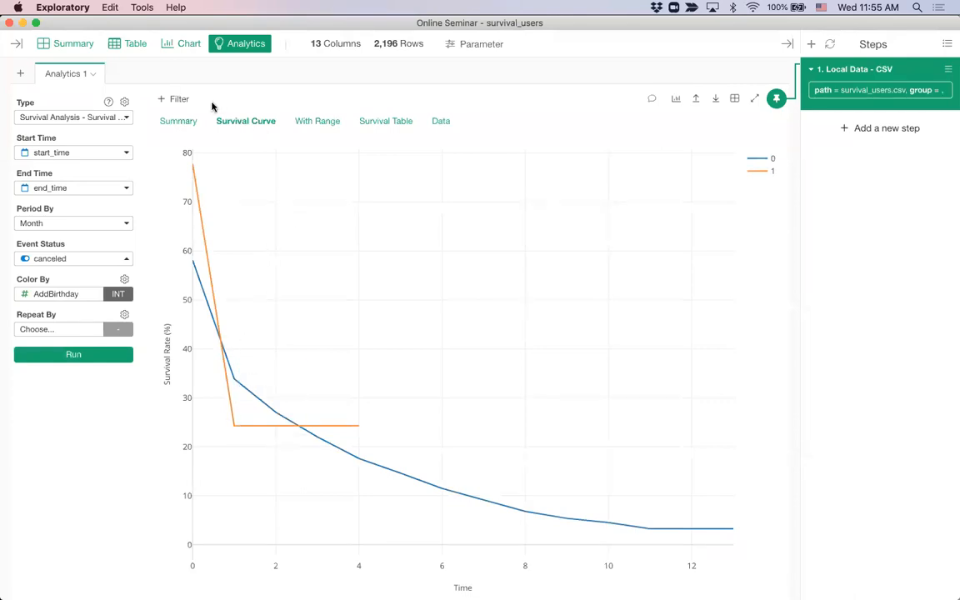
left_click(184, 122)
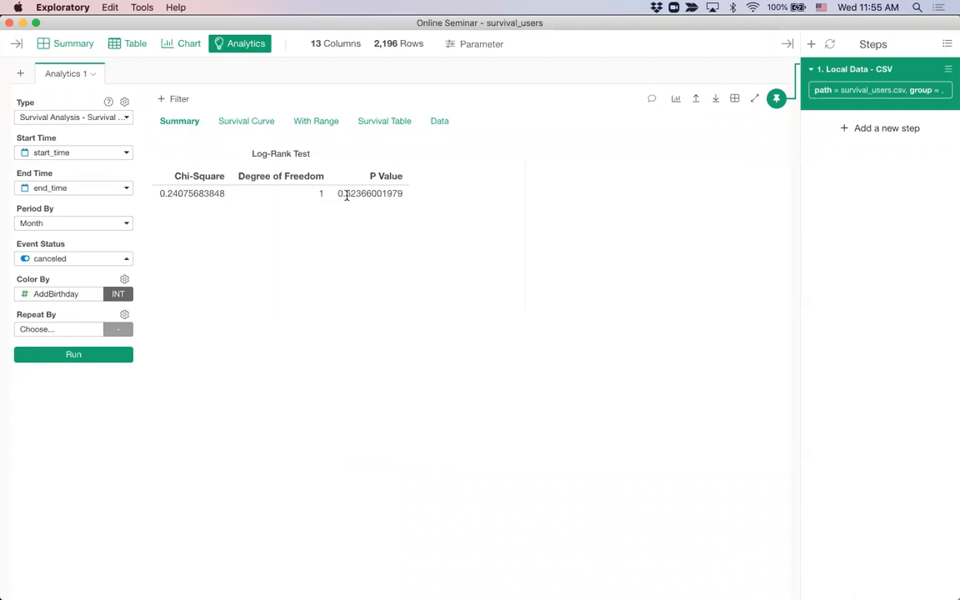
left_click(312, 121)
mouse_move(311, 445)
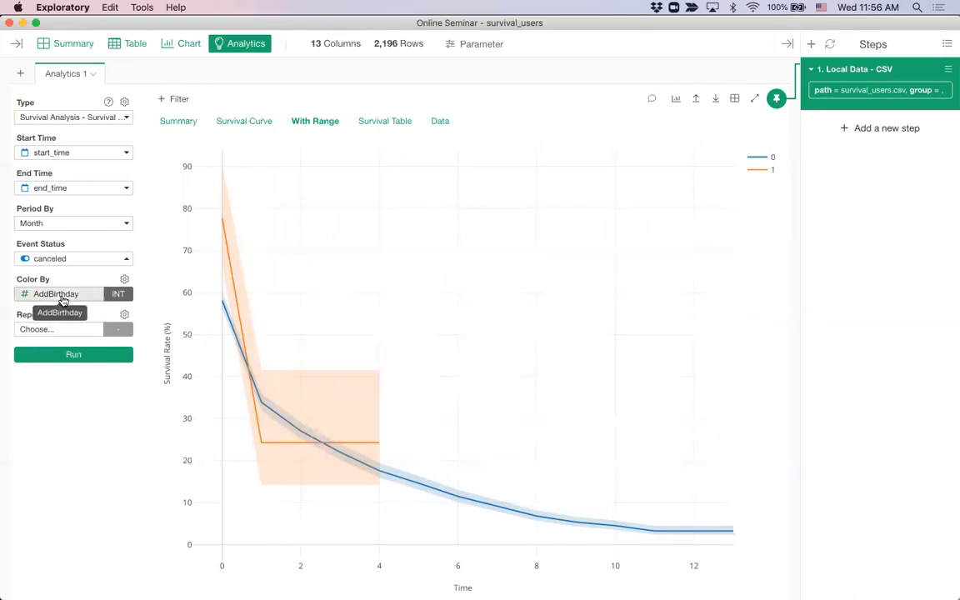
left_click(241, 127)
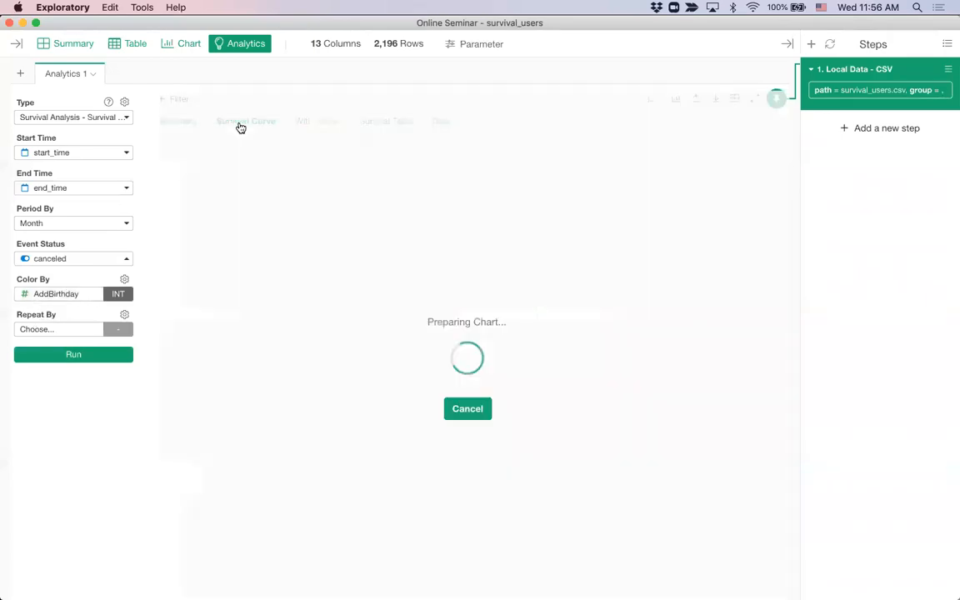
left_click(49, 297)
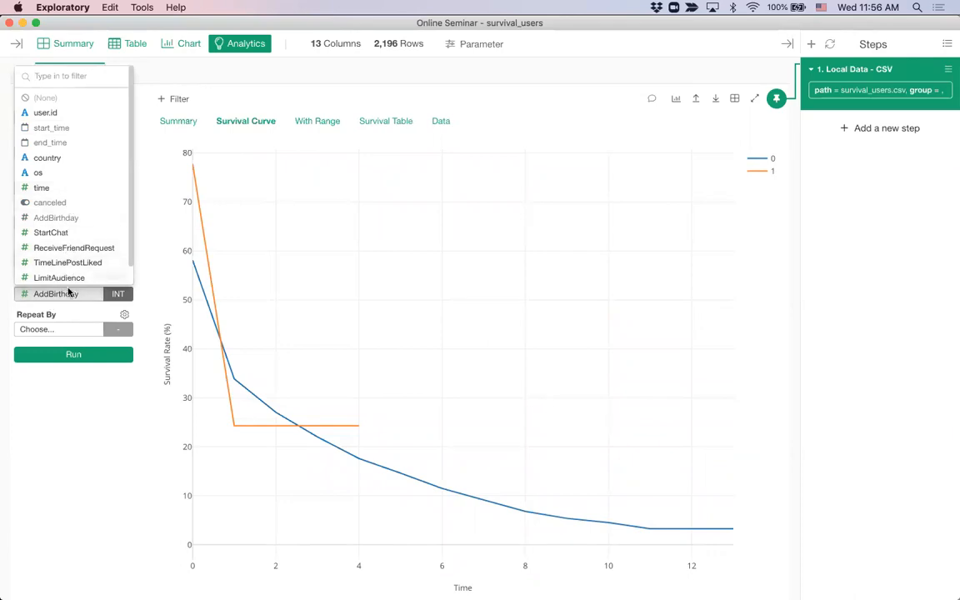
left_click(68, 296)
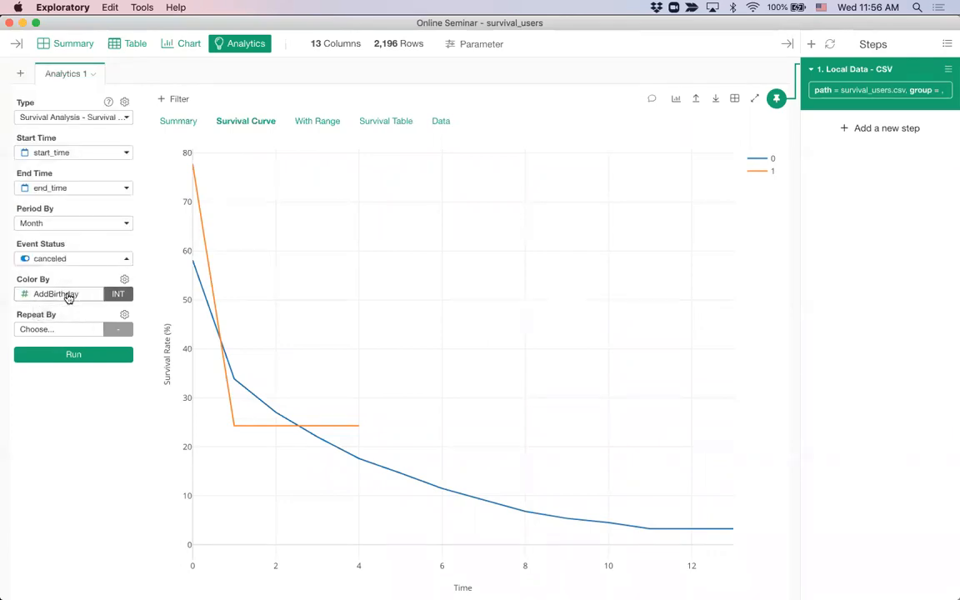
- Add a second analysis on survival_users and make it a Survival Analysis - Cox Regression
left_click(19, 74)
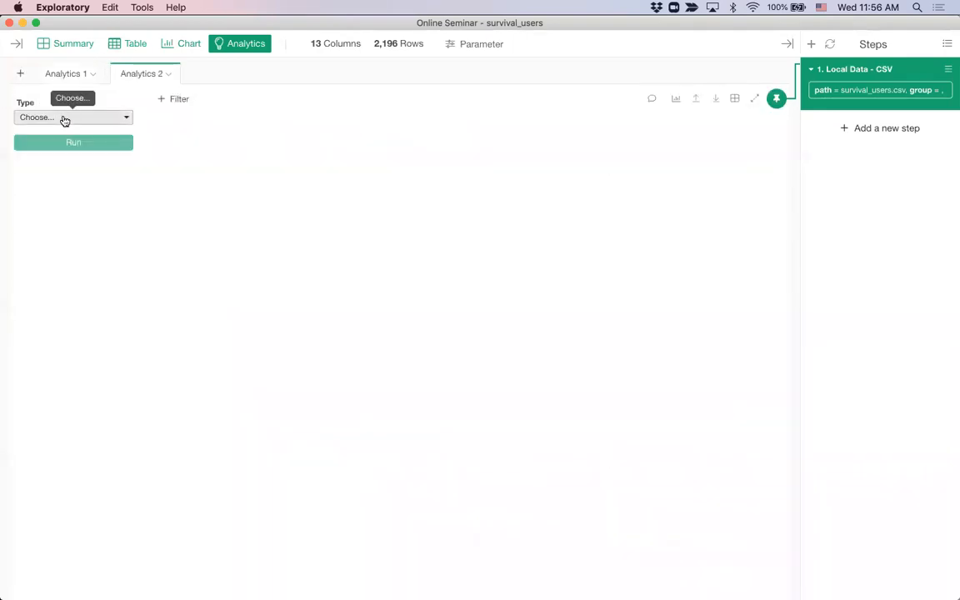
left_click(64, 118)
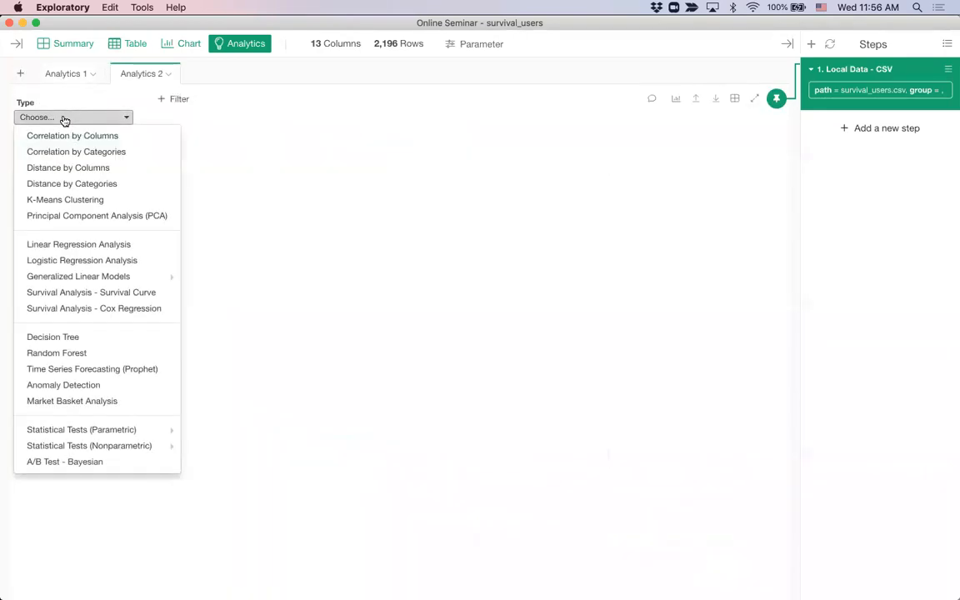
left_click(82, 310)
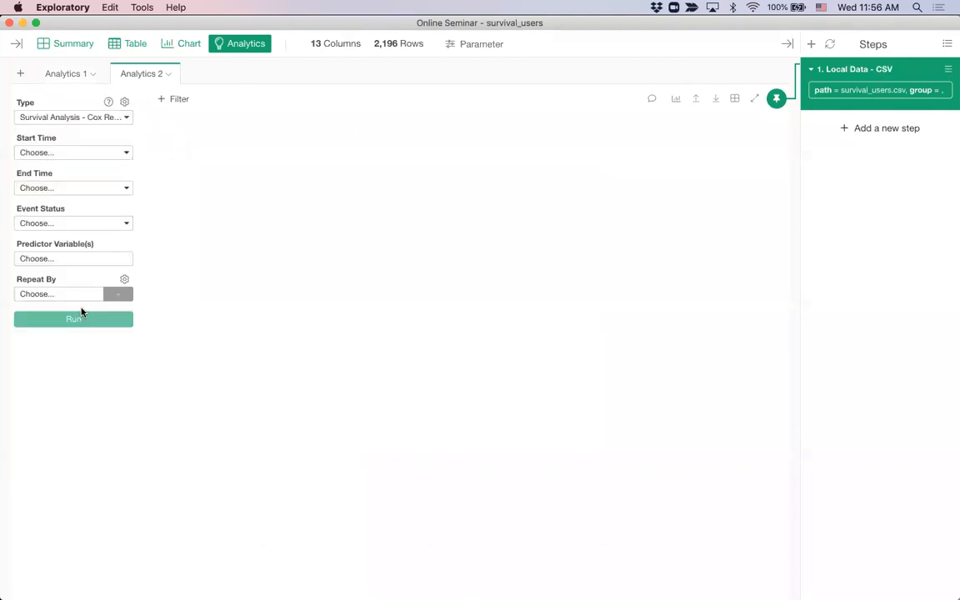
- Set the Cox regression's Start Time to start_time, End Time to end_time and Event Status to canceled
left_click(84, 153)
left_click(77, 225)
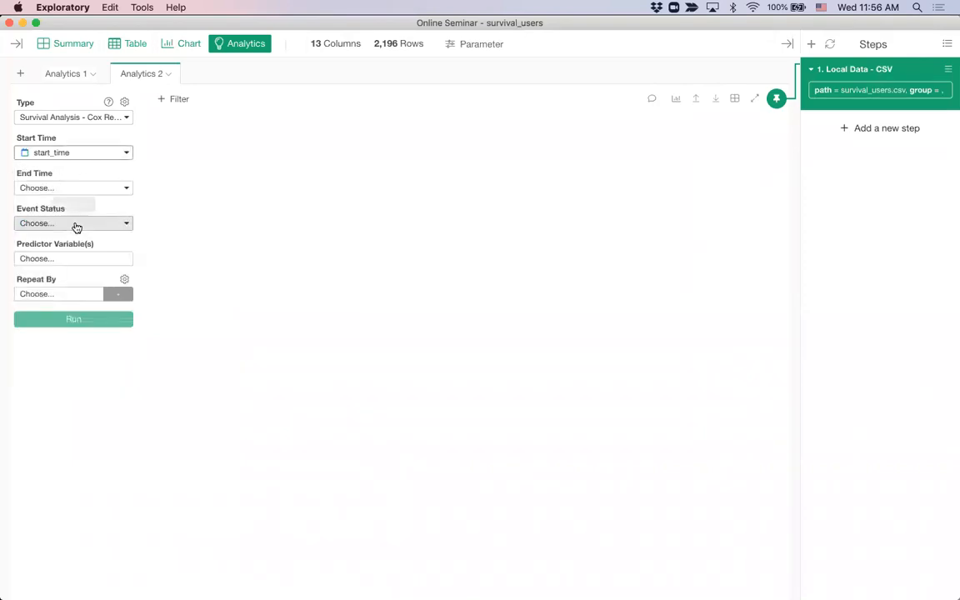
left_click(60, 189)
left_click(68, 274)
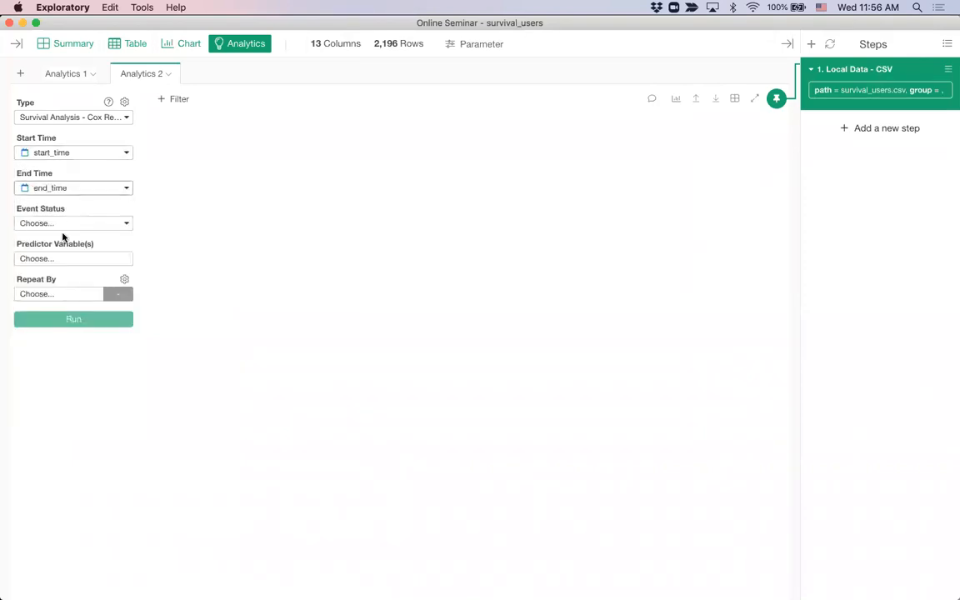
left_click(58, 223)
left_click(52, 370)
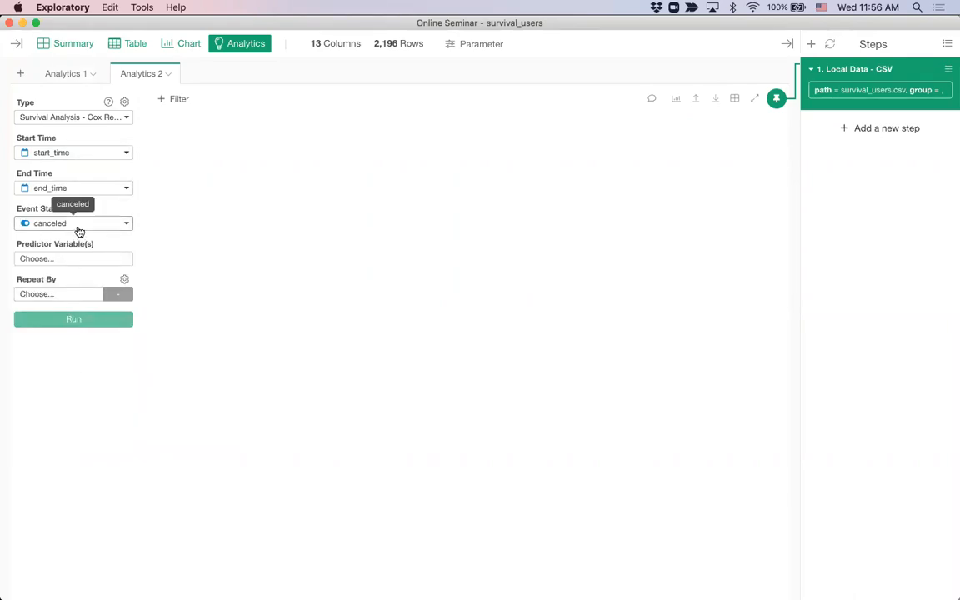
- Use the six columns from AddBirthday through ClearActivityLog as predictor variables, run the Cox regression and inspect the hazard ratios
left_click(74, 260)
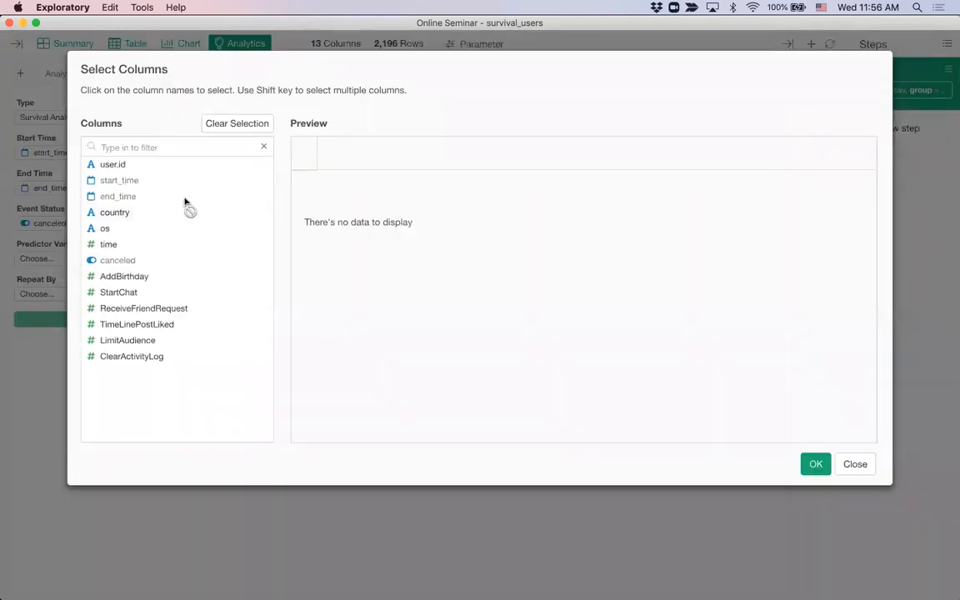
left_click(165, 278)
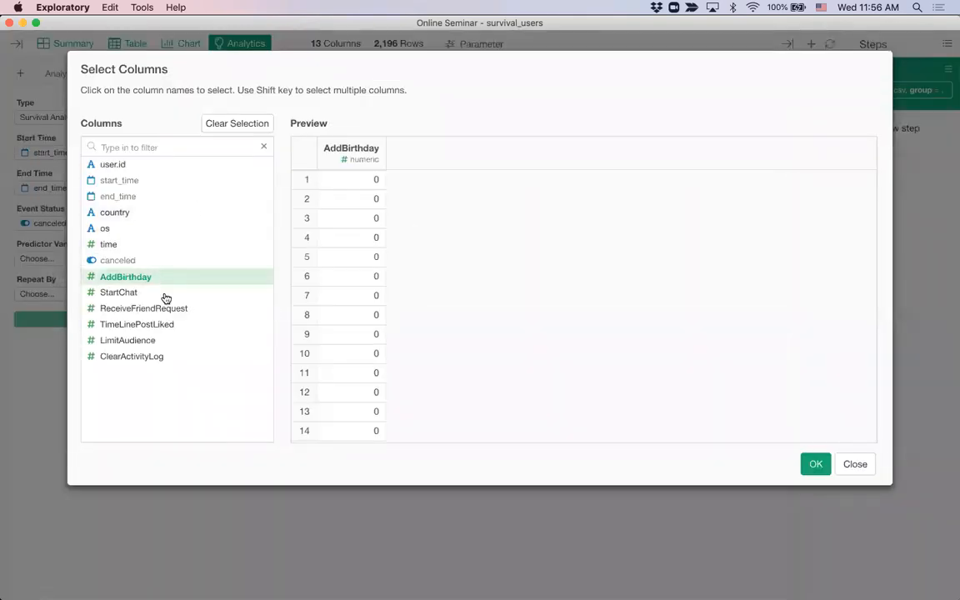
left_click(176, 358, "shift")
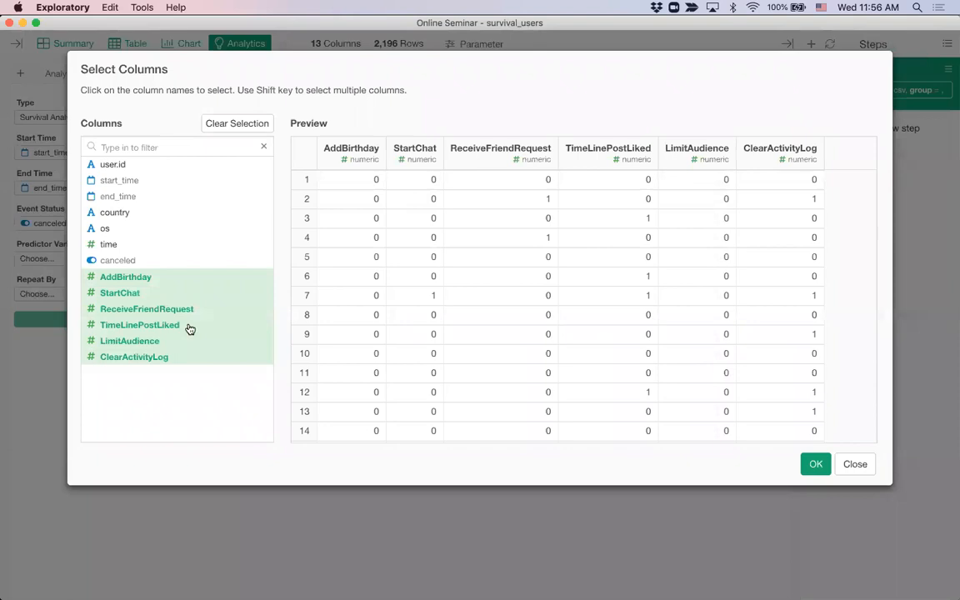
left_click(815, 466)
left_click(67, 324)
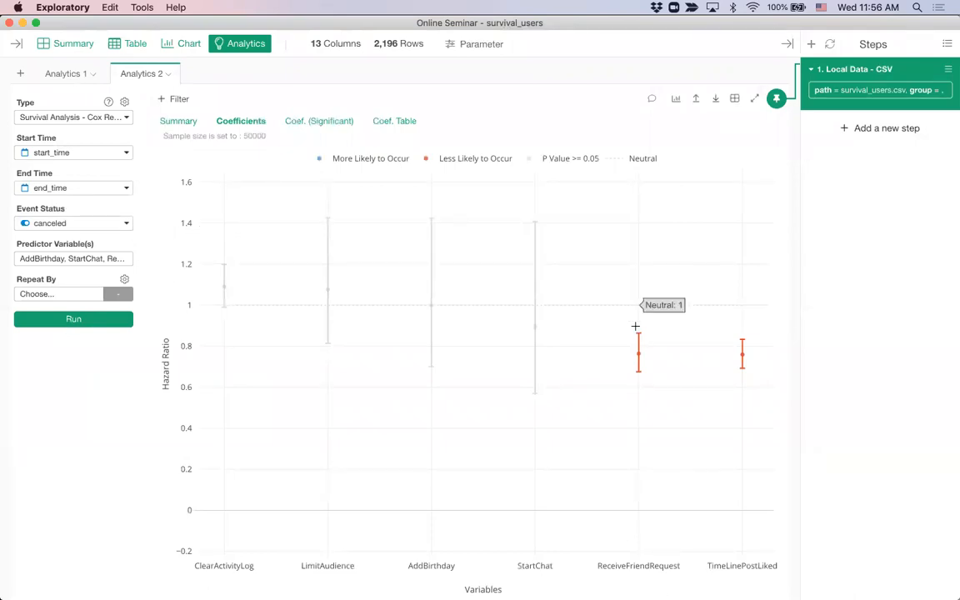
mouse_move(634, 353)
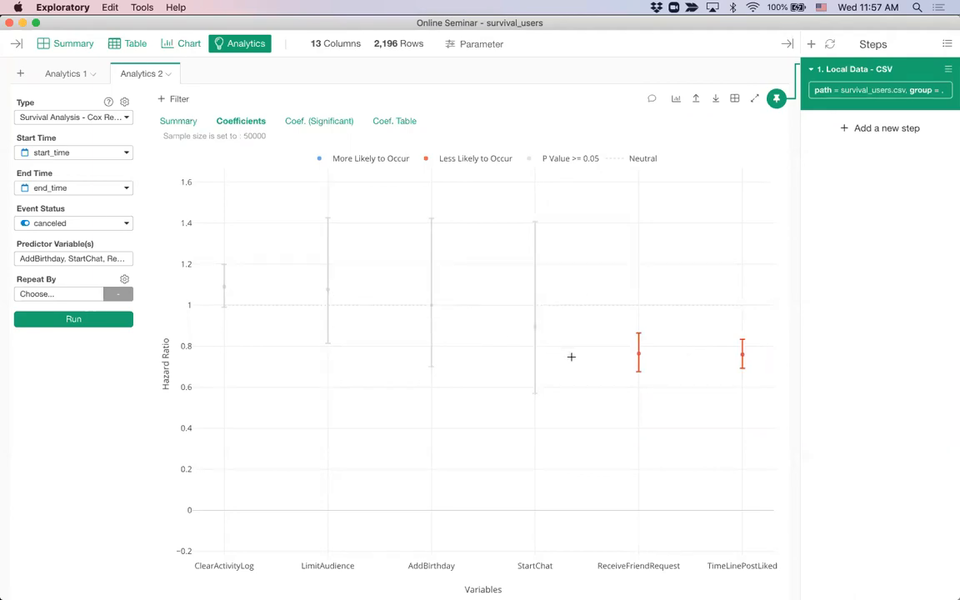
mouse_move(326, 293)
mouse_move(638, 358)
- In the first analysis, color the survival curve by ReceiveFriendRequest, run it and inspect the two cohorts' survival rates
left_click(65, 72)
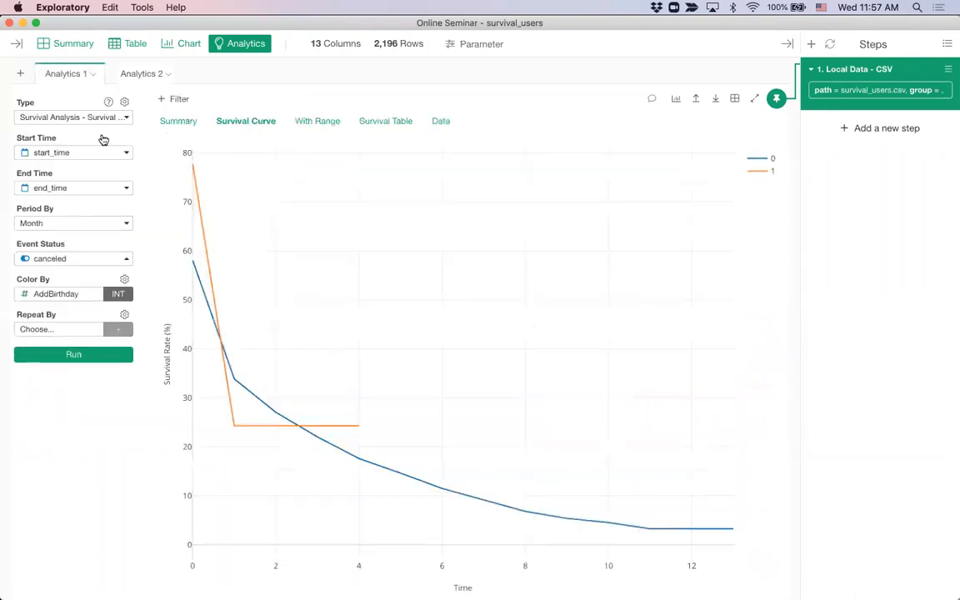
left_click(43, 296)
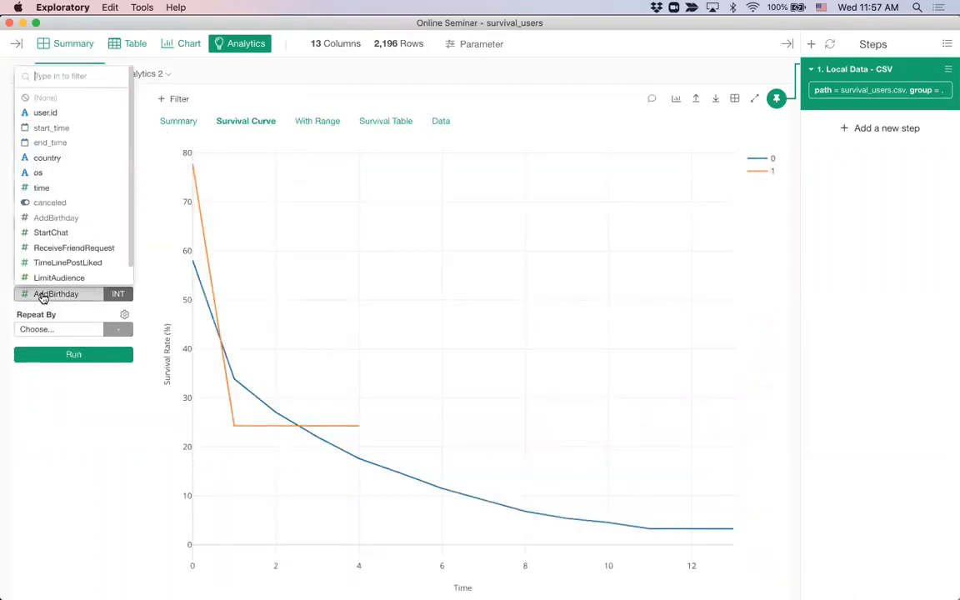
left_click(73, 248)
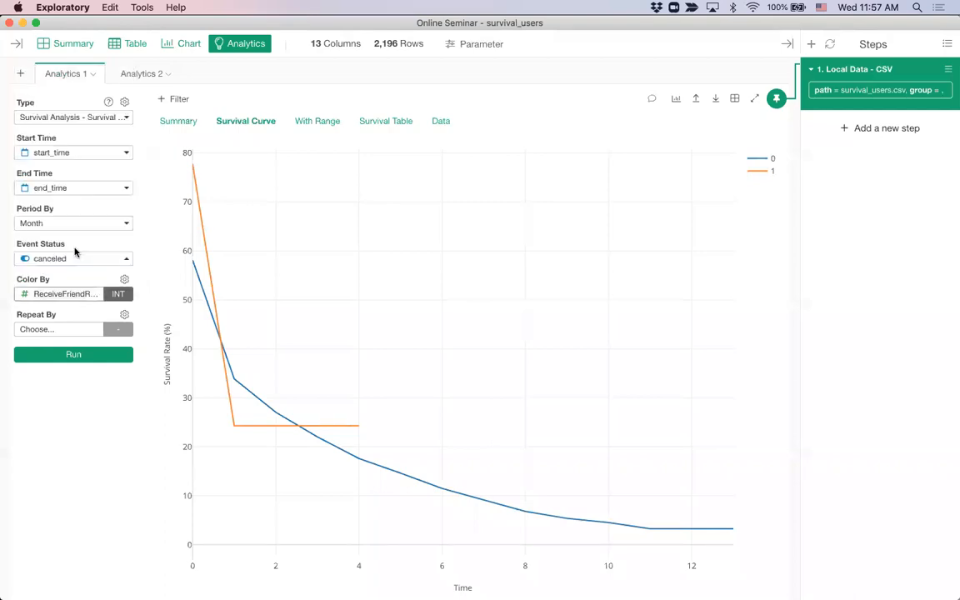
left_click(74, 356)
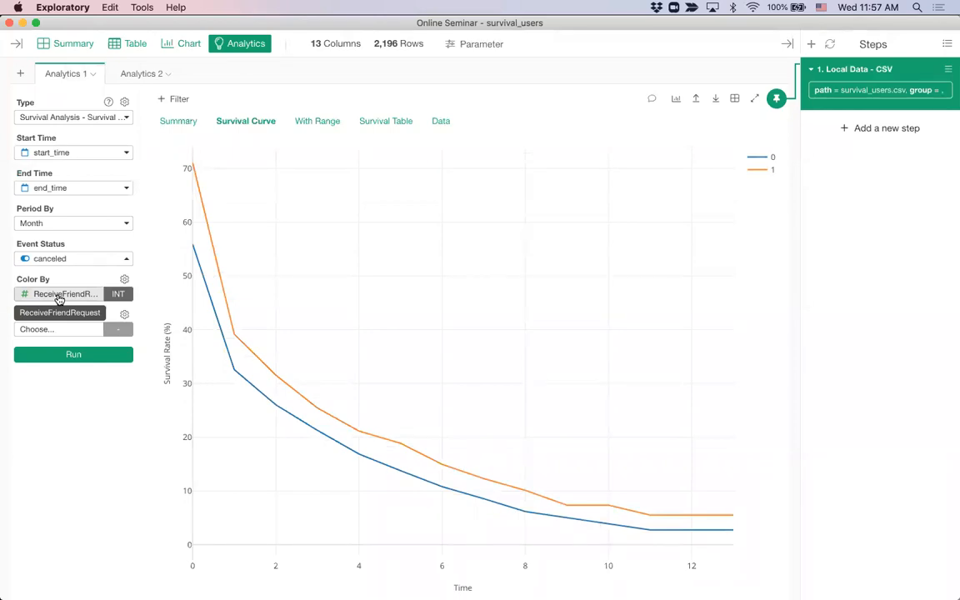
mouse_move(237, 331)
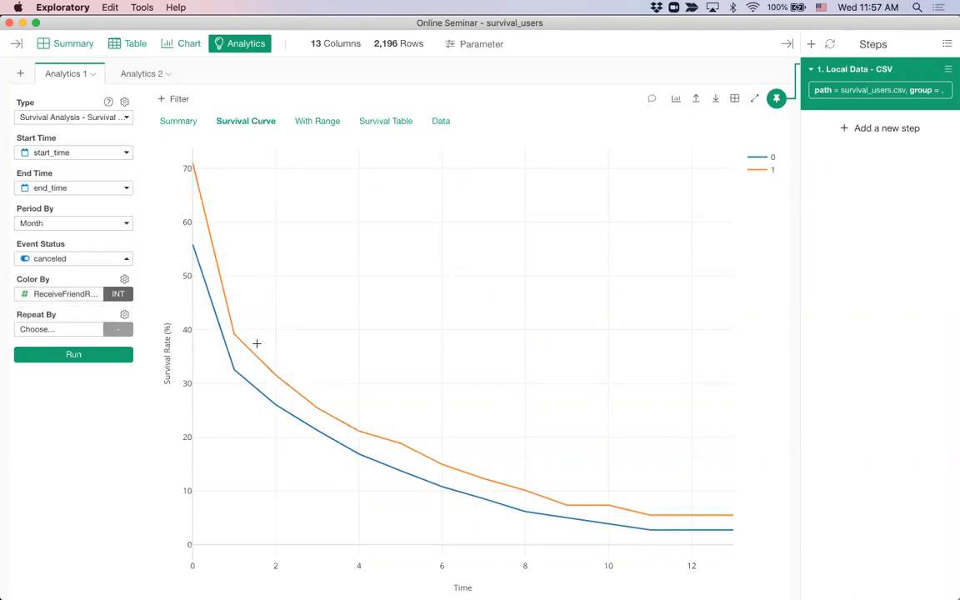
mouse_move(430, 453)
mouse_move(233, 366)
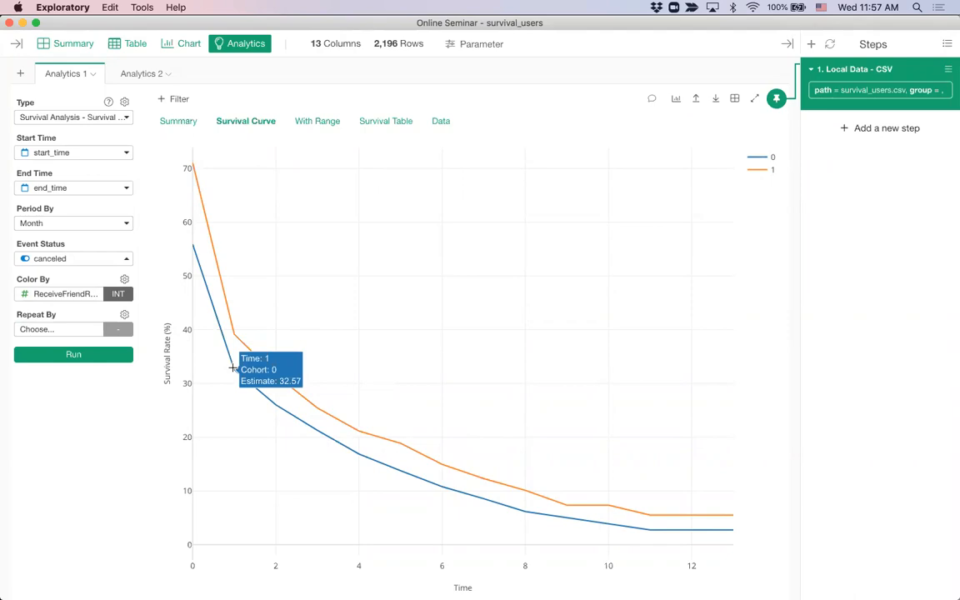
- Compare the Cox regression's hazard ratios in Analytics 2 with the ReceiveFriendRequest survival curves in Analytics 1
left_click(125, 68)
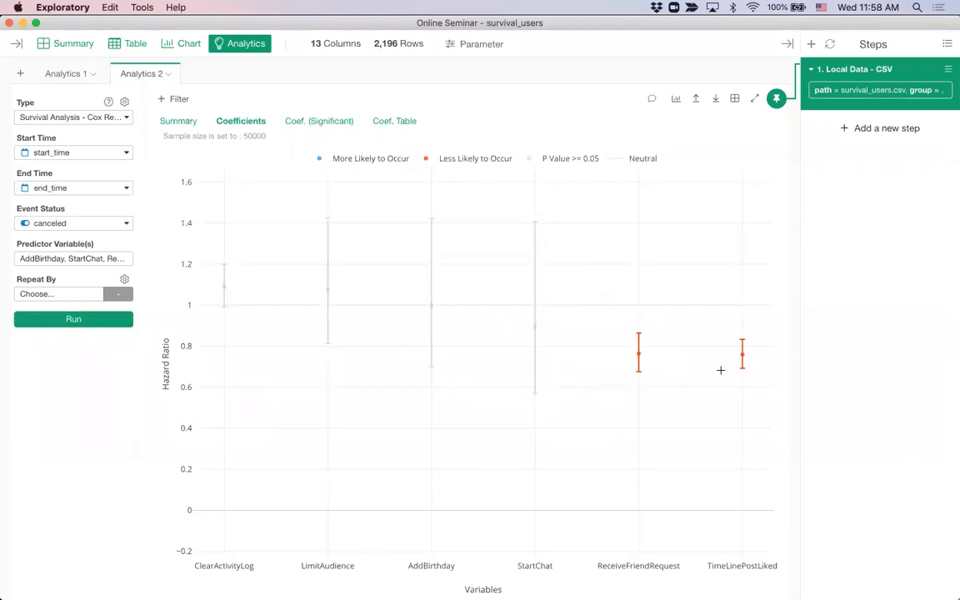
left_click(65, 72)
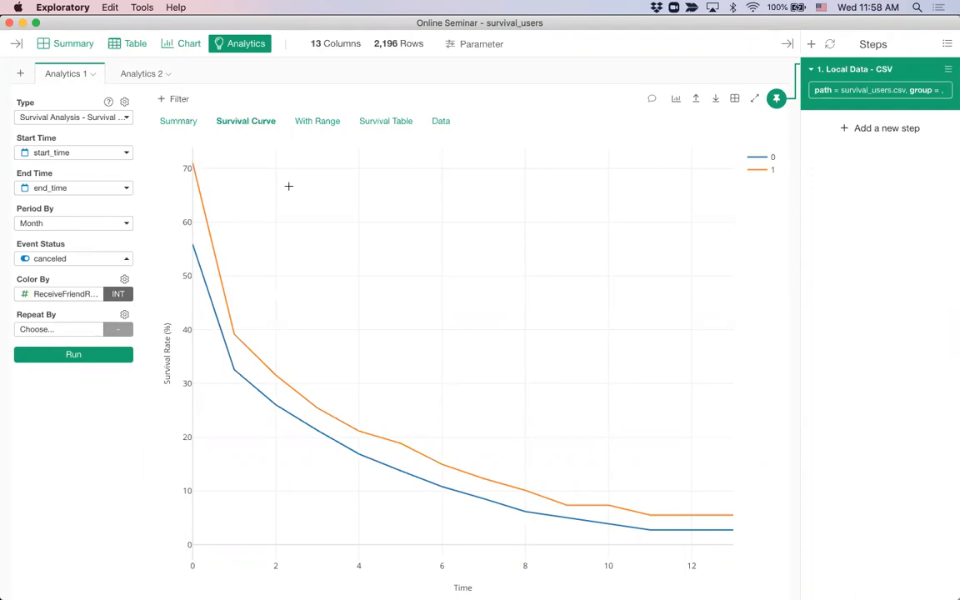
left_click(131, 75)
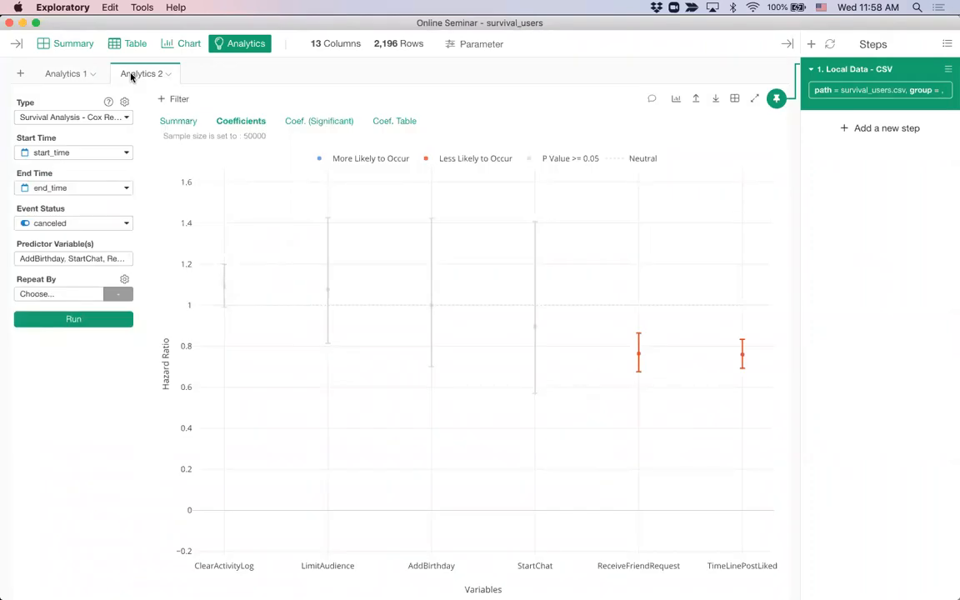
left_click(66, 79)
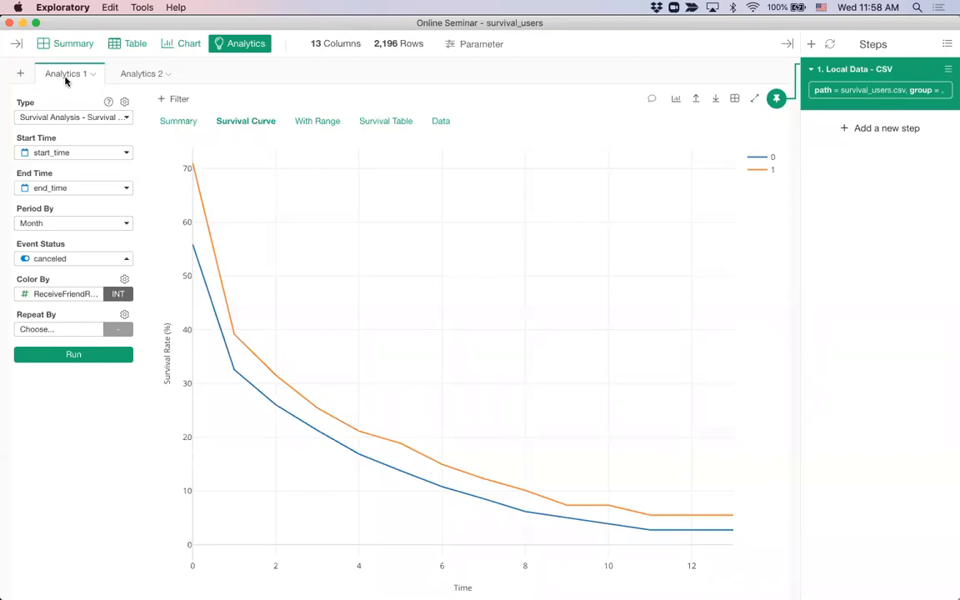
left_click(135, 77)
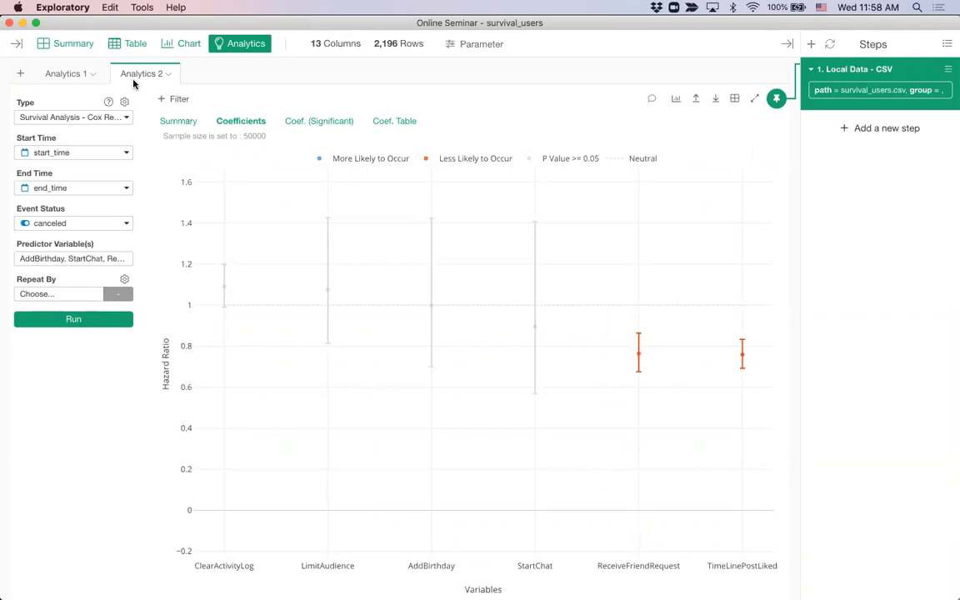
left_click(71, 73)
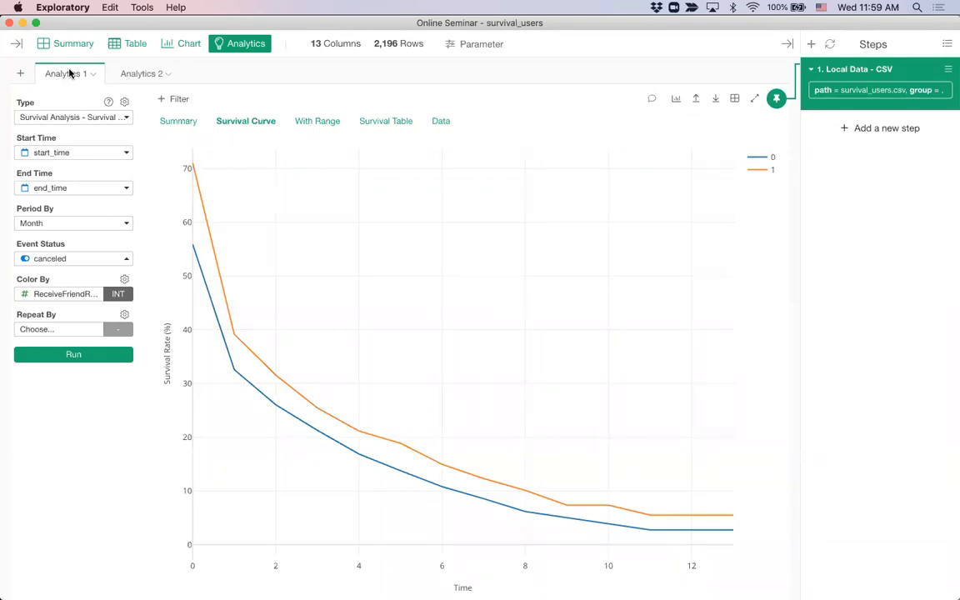
- Switch to Keynote and show the Q & A slide of the cohort-analysis-en.key presentation
key("super+Tab")
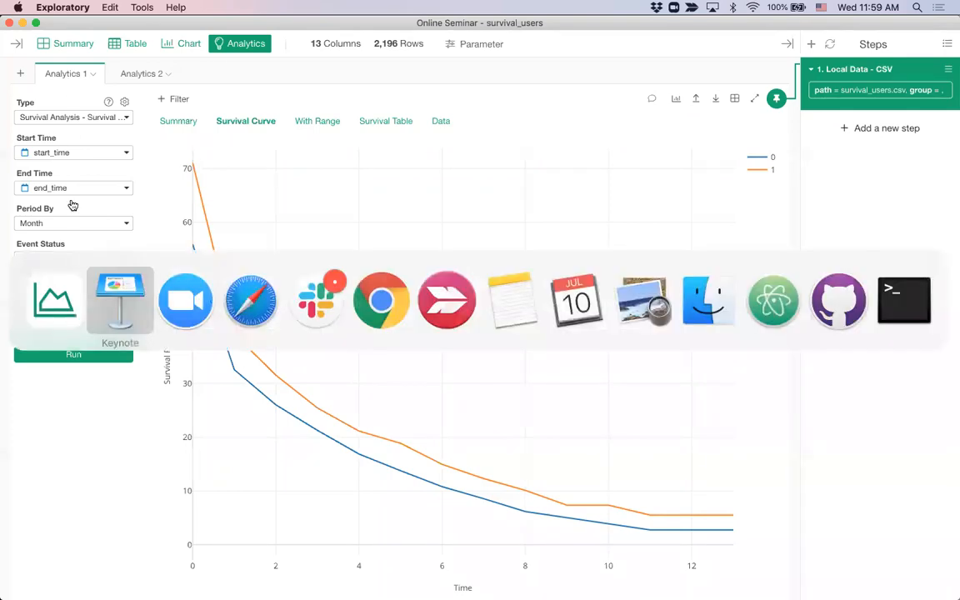
scroll(86, 371, "down", 15)
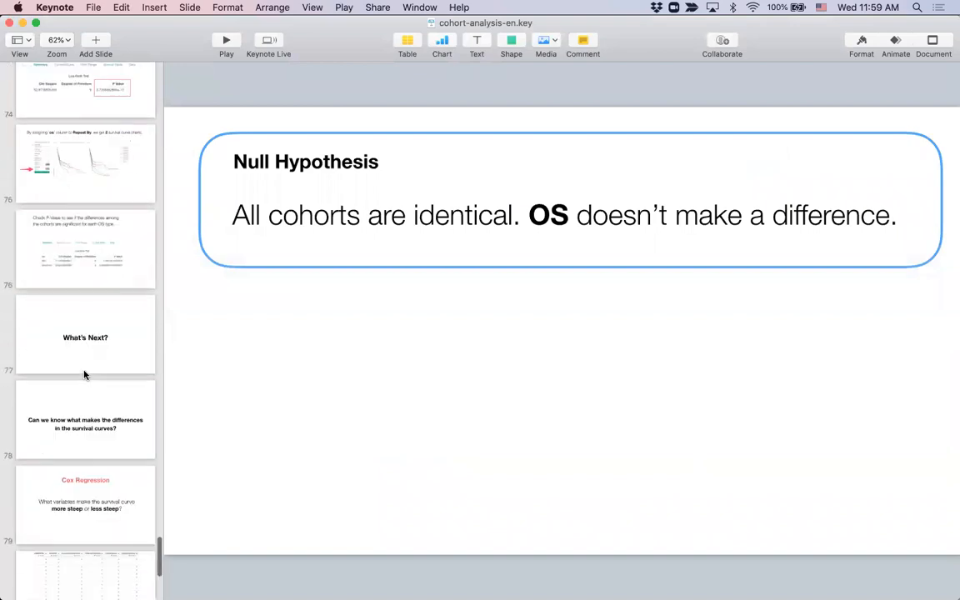
left_click(87, 464)
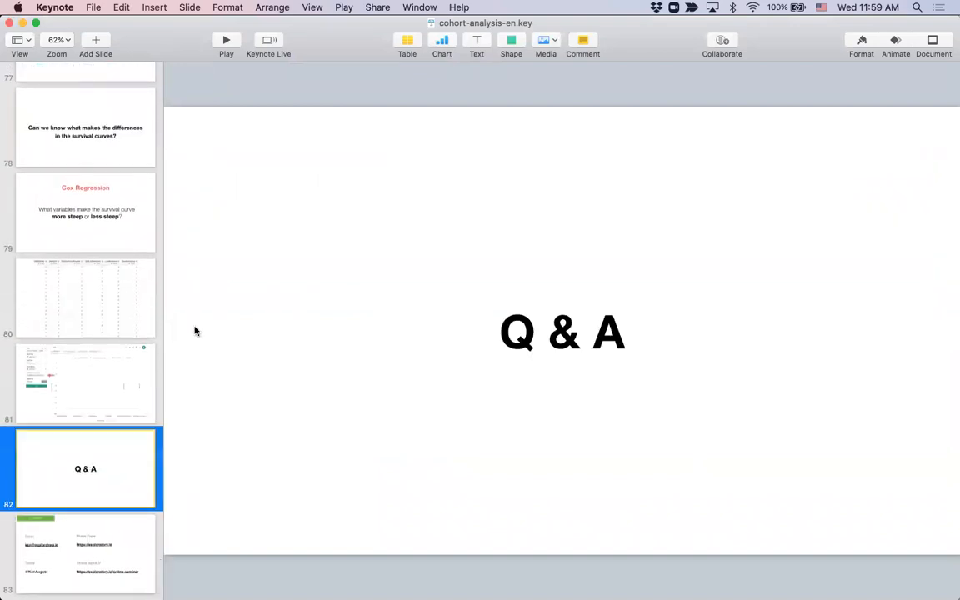